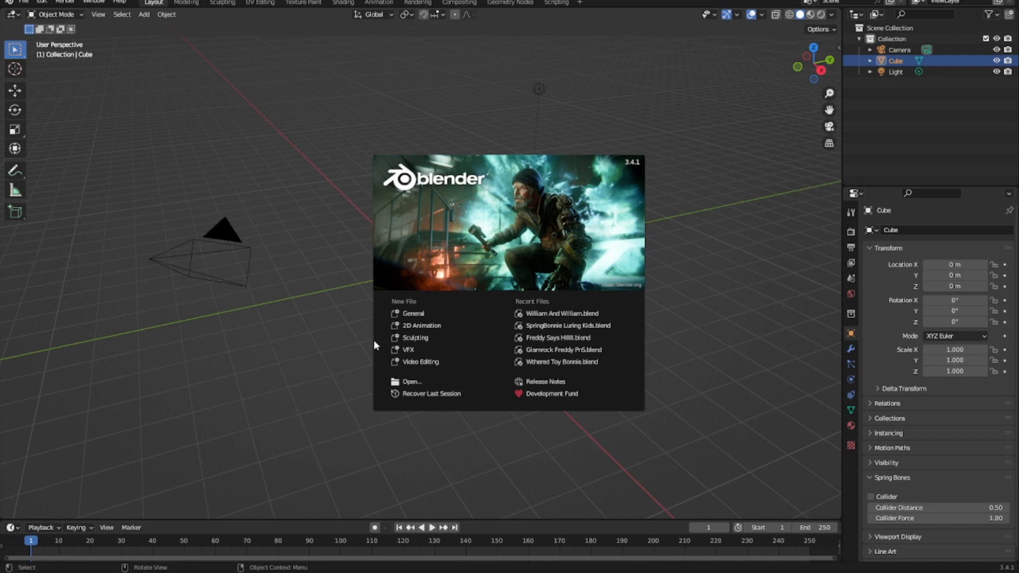
Dismiss the splash screen and delete the default camera, cube and light from the scene
left_click(418, 318)
left_click_drag(117, 100, 710, 511)
key("Delete")
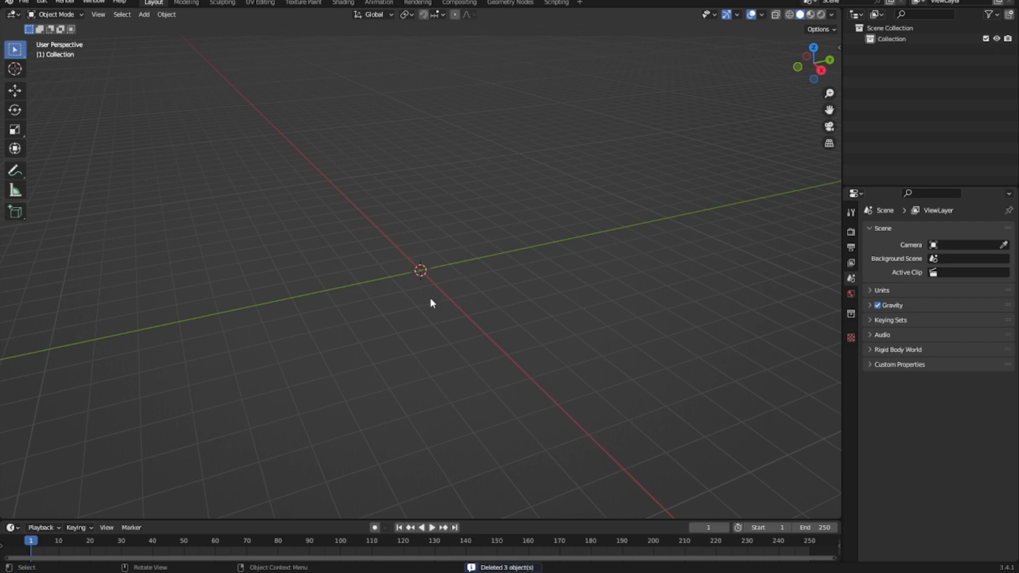
Start appending data from another file and open Spring-Bonnie.blend in the Downloads folder
left_click(22, 3)
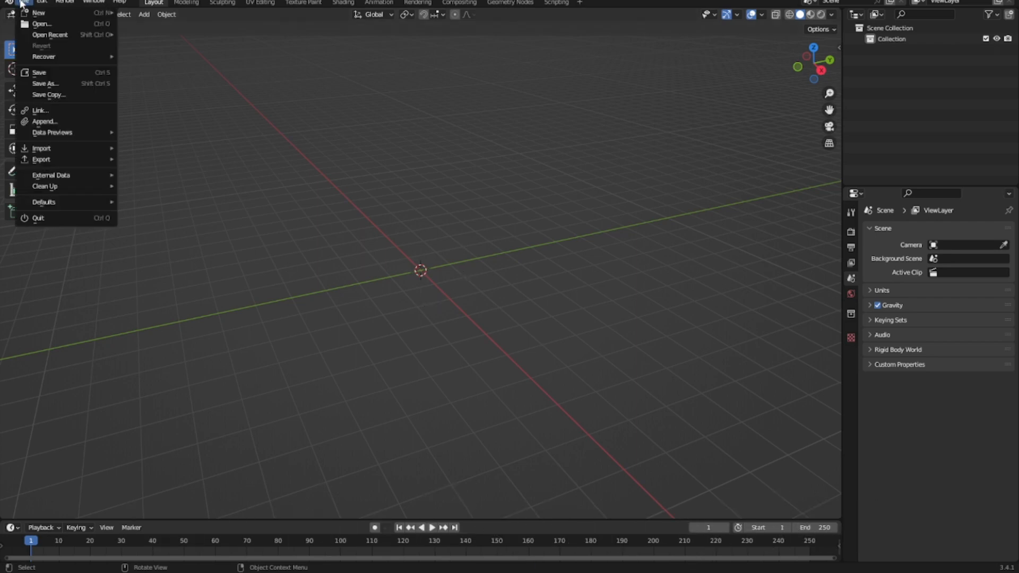
left_click(51, 121)
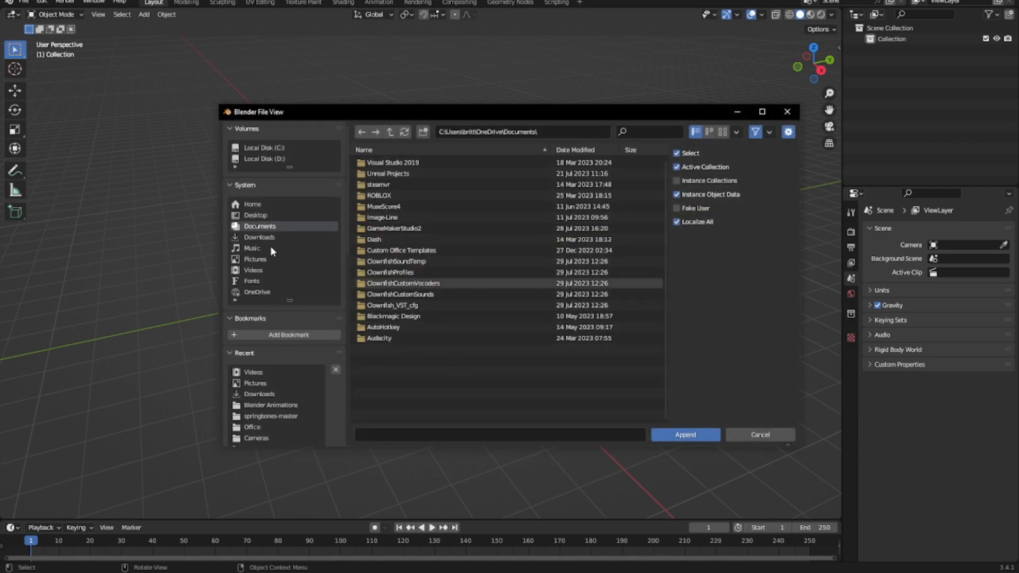
left_click(252, 239)
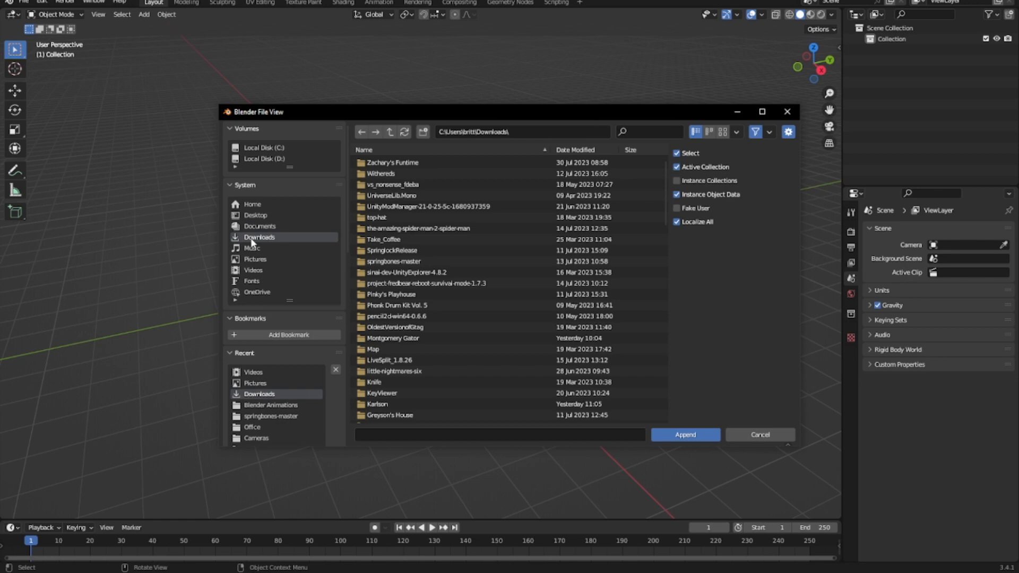
scroll(438, 314, "down", 15)
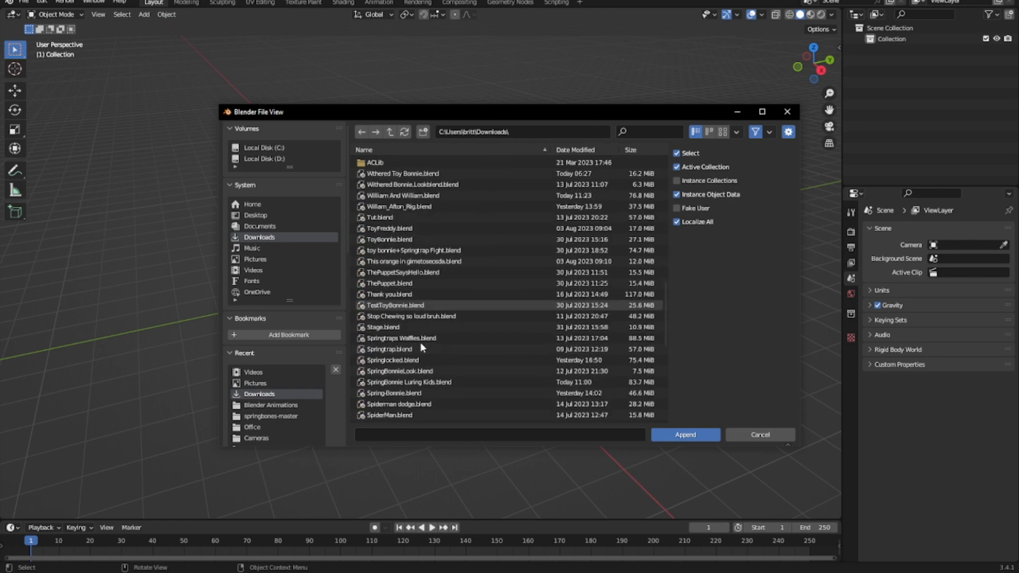
scroll(421, 345, "down", 5)
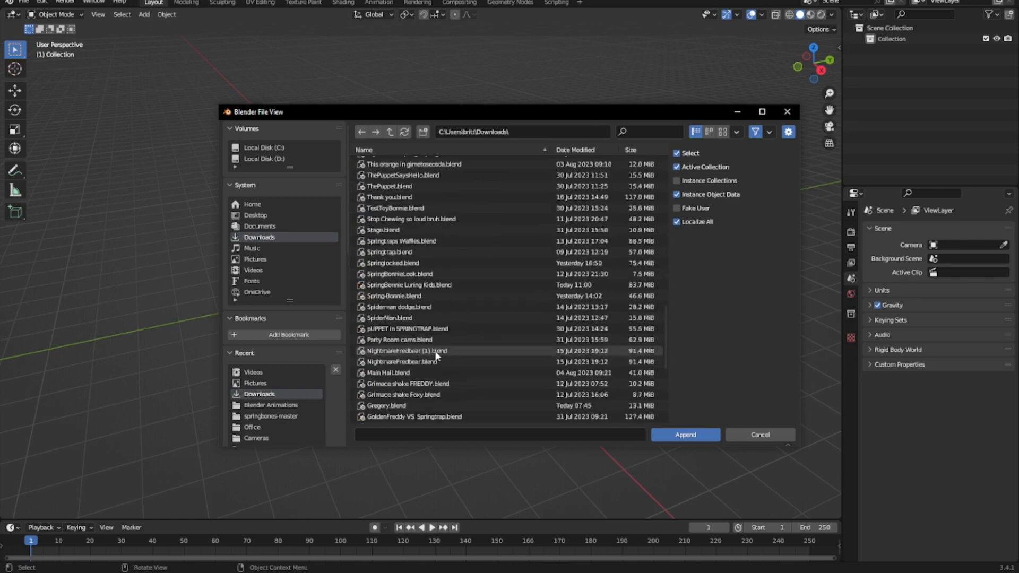
scroll(435, 353, "up", 4)
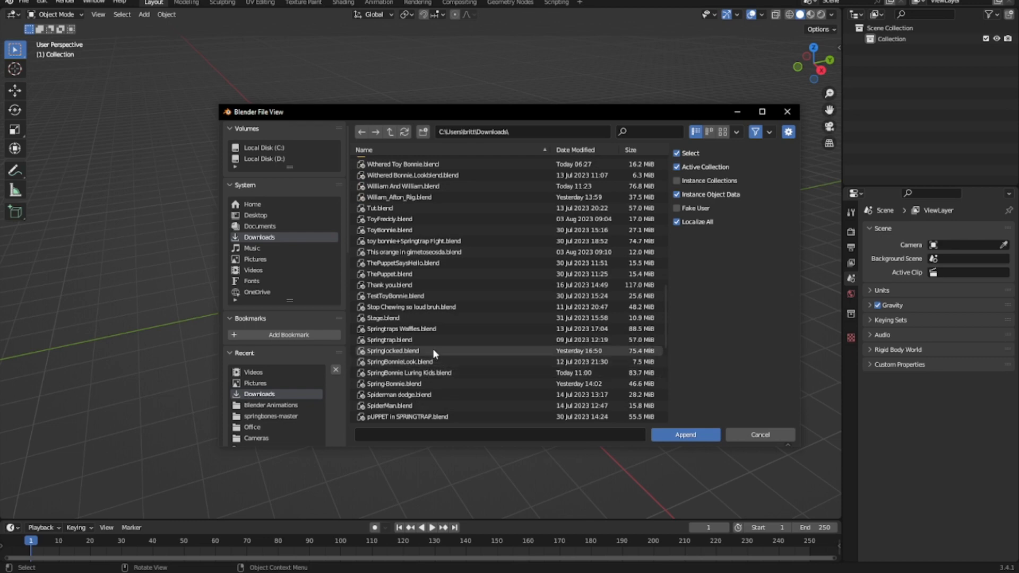
double_click(454, 384)
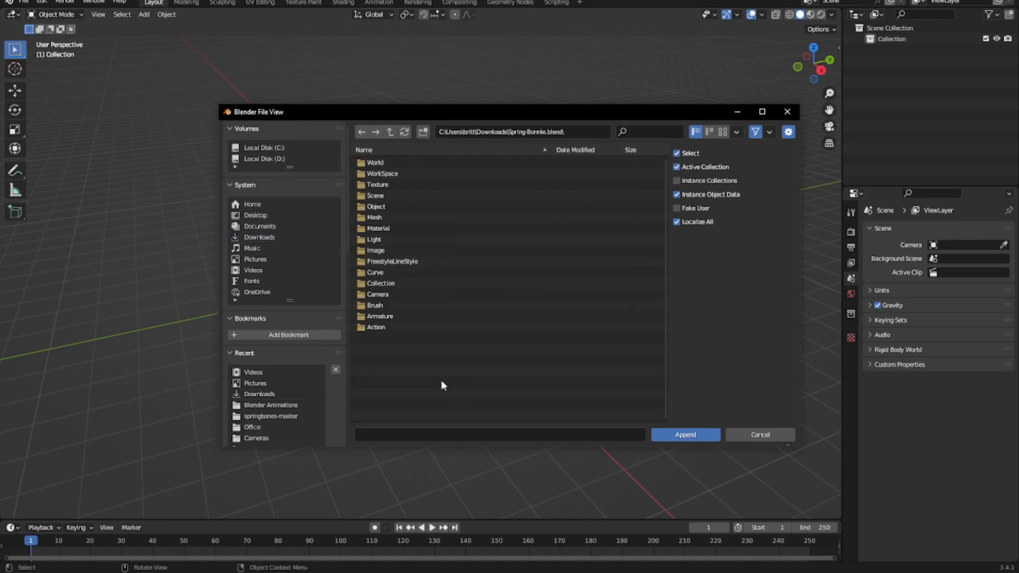
Append every collection contained in Spring-Bonnie.blend to the scene
left_click(411, 282)
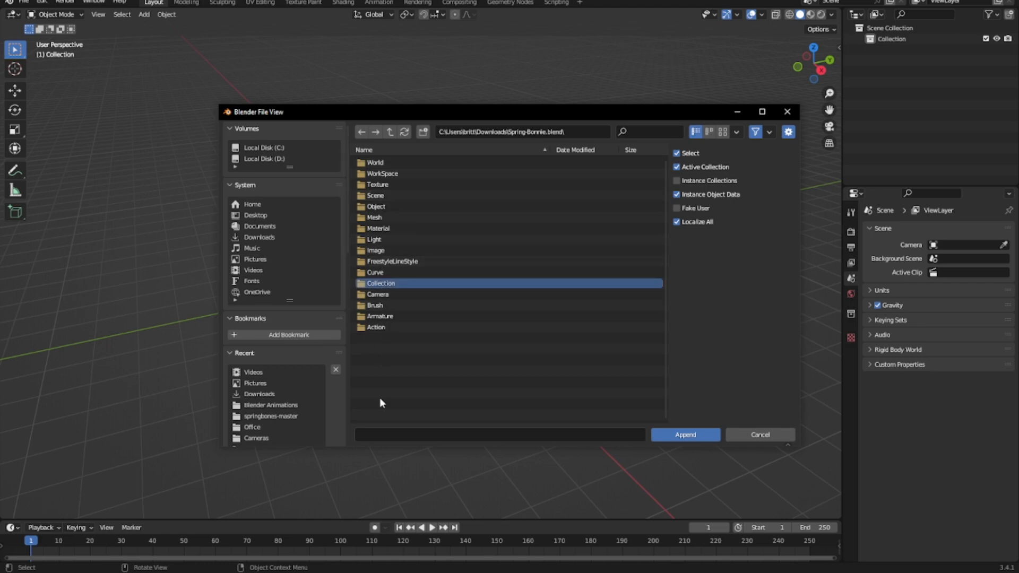
double_click(396, 284)
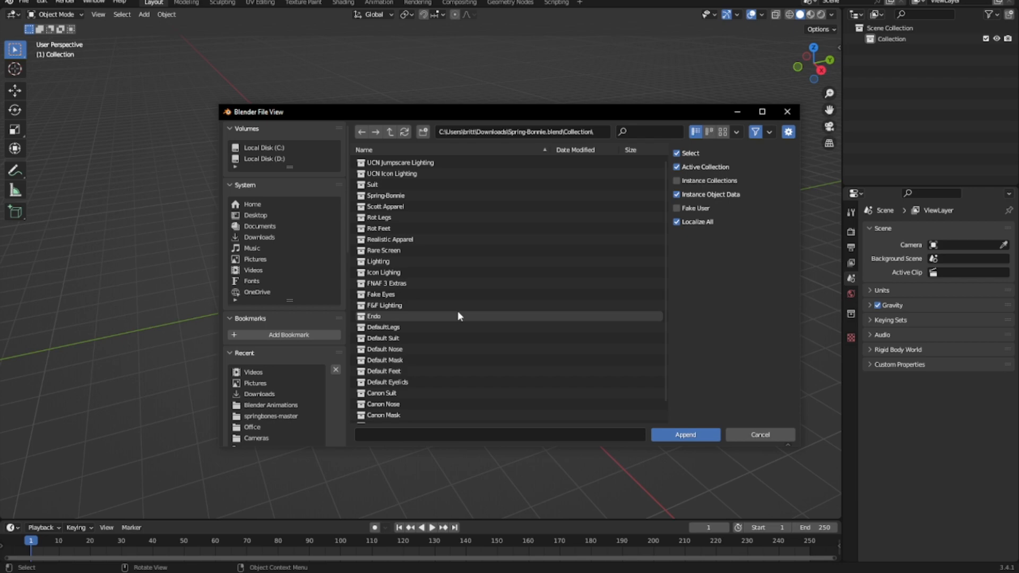
key("a")
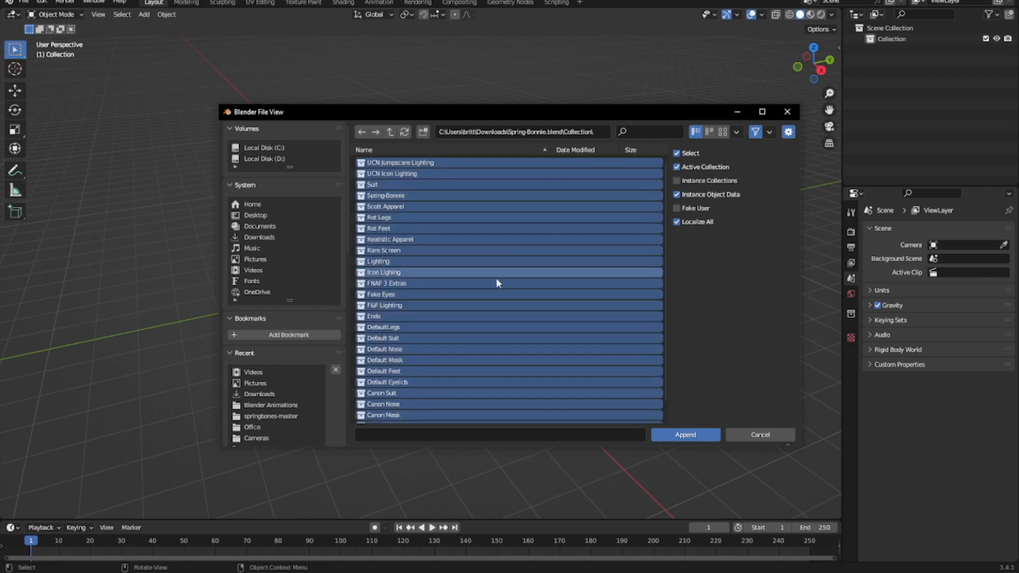
left_click(670, 435)
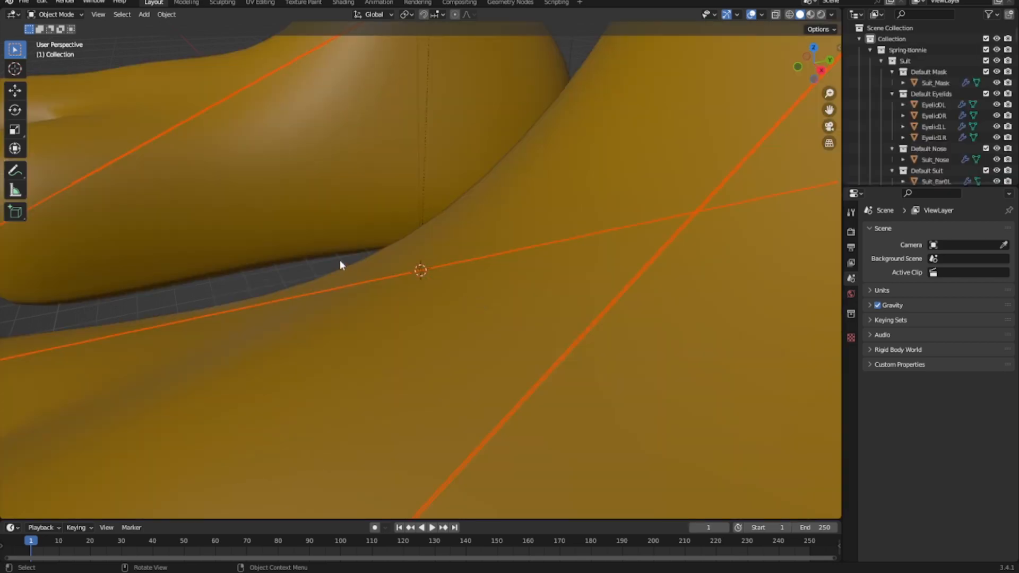
Select the Spring-Bonnie armature and scale the whole character down uniformly to about 0.065
left_click(336, 267)
scroll(397, 270, "down", 5)
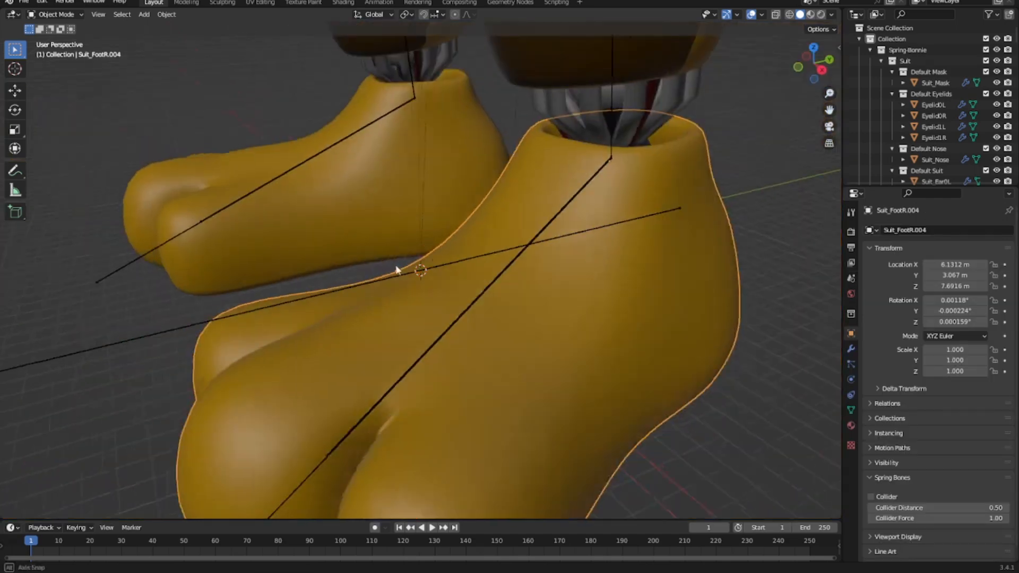
scroll(397, 270, "down", 6)
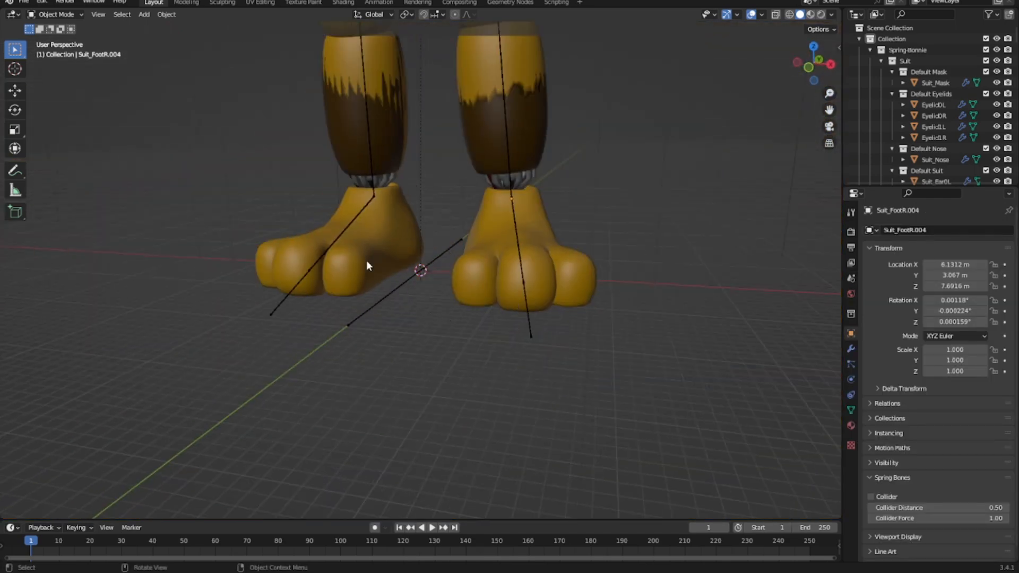
middle_click_drag(542, 162, 524, 276, "shift")
scroll(397, 403, "up", 1)
scroll(396, 404, "up", 3)
middle_click_drag(416, 393, 407, 331, "shift")
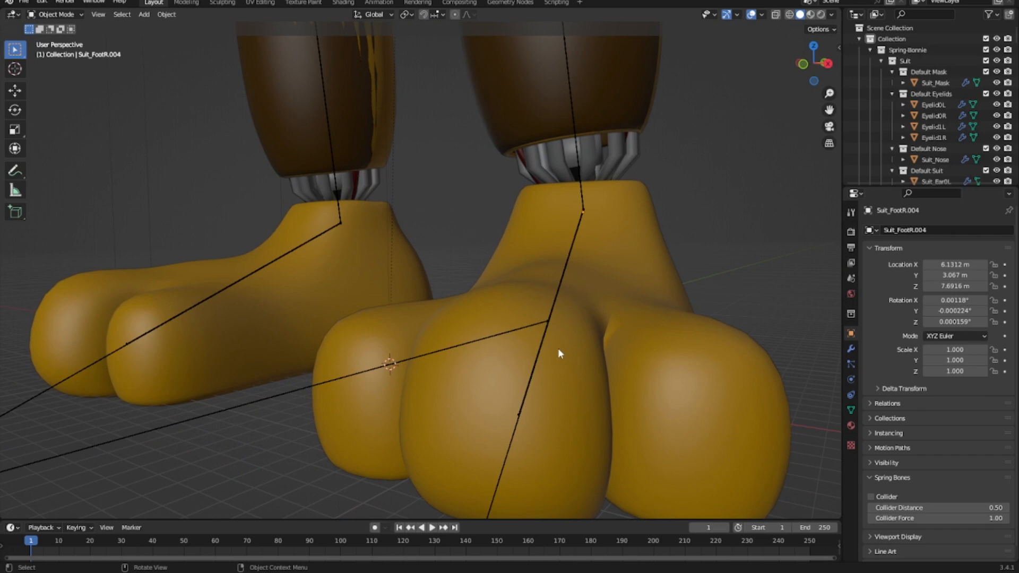
left_click(572, 255)
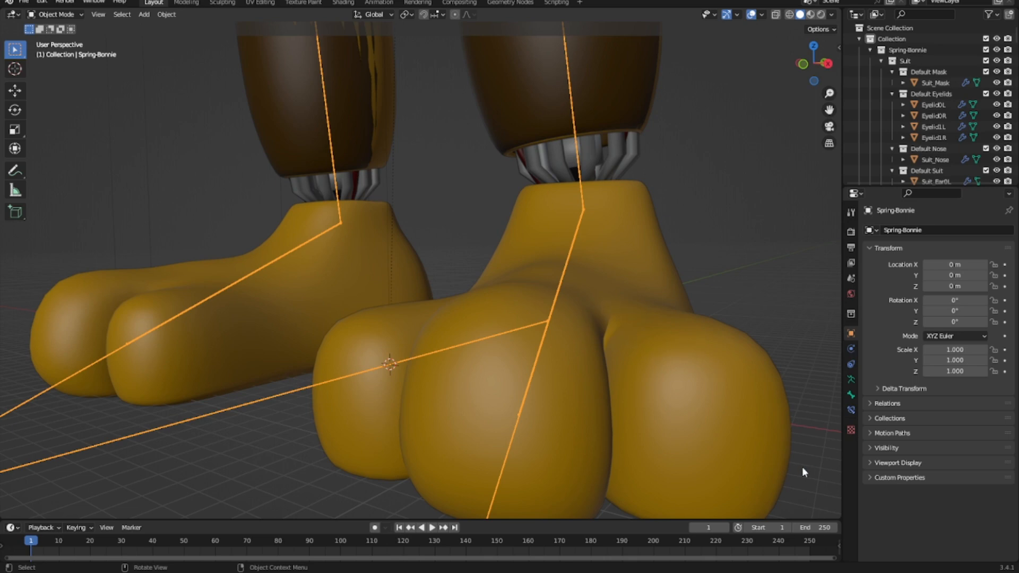
key("s")
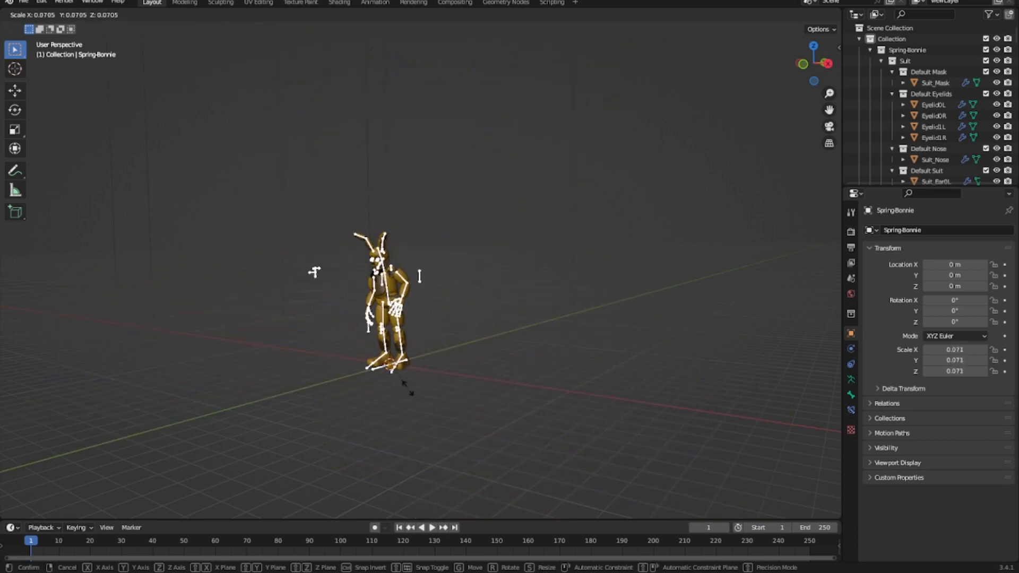
left_click(407, 385)
Add a camera and move it away from the character to about X 2.2 m, Y -4.8 m
scroll(407, 377, "up", 4)
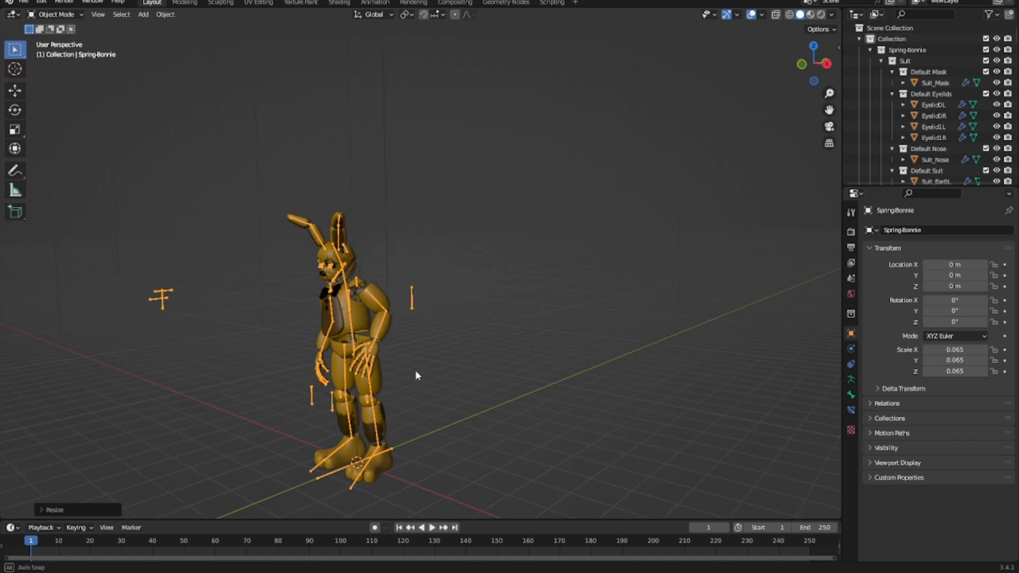
middle_click_drag(415, 375, 500, 326)
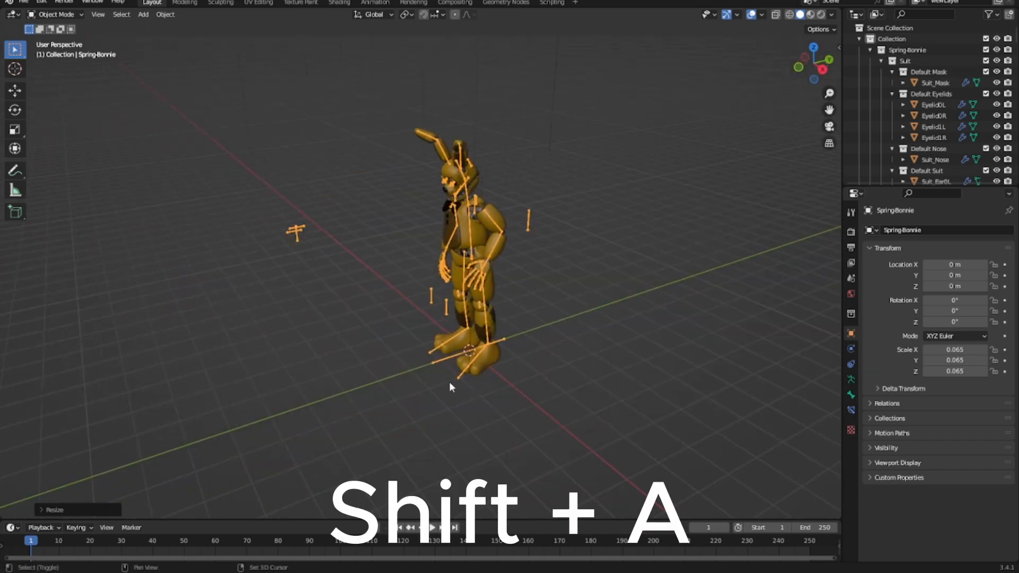
key("shift+a")
mouse_move(450, 383)
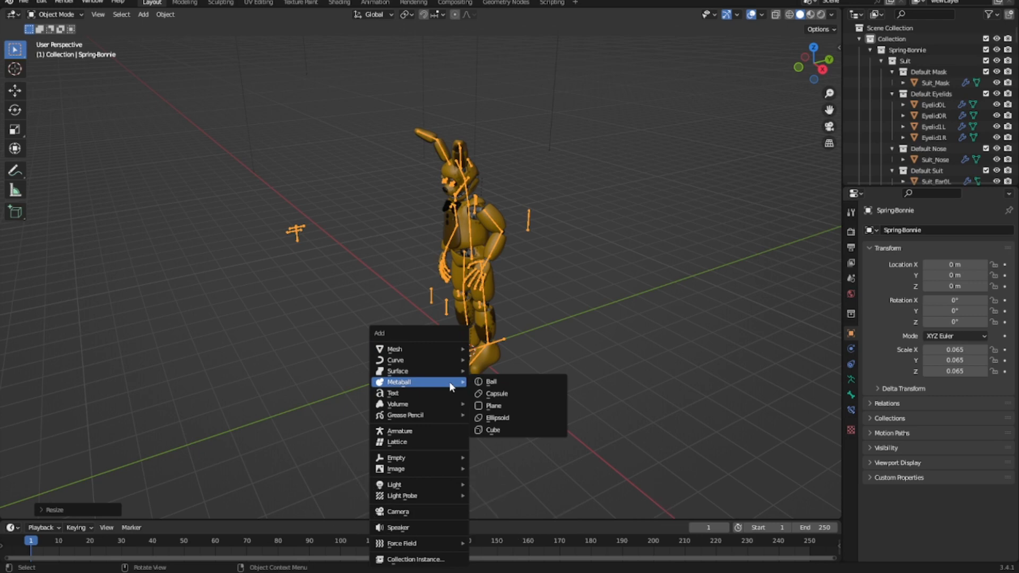
left_click(400, 513)
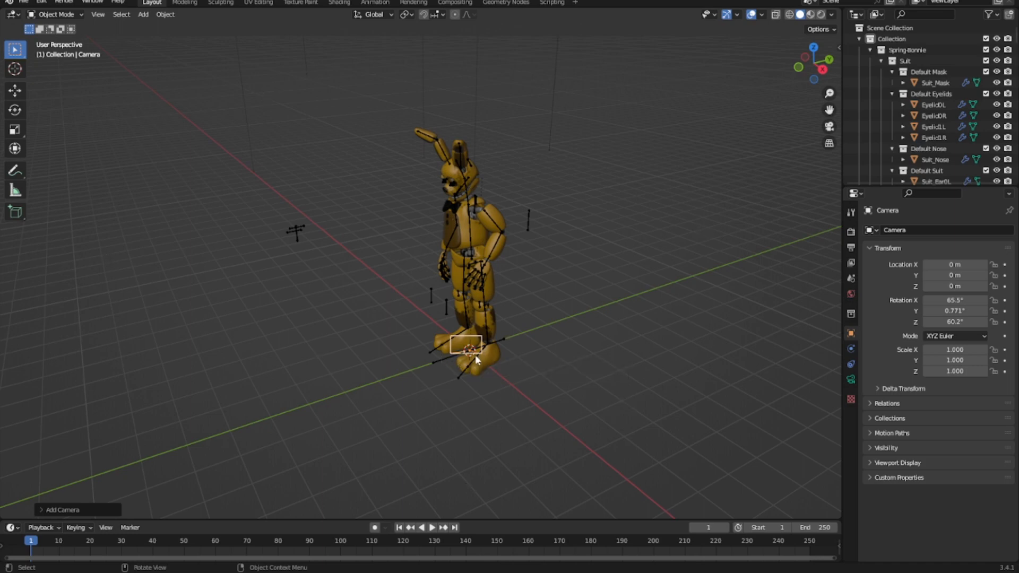
left_click(14, 92)
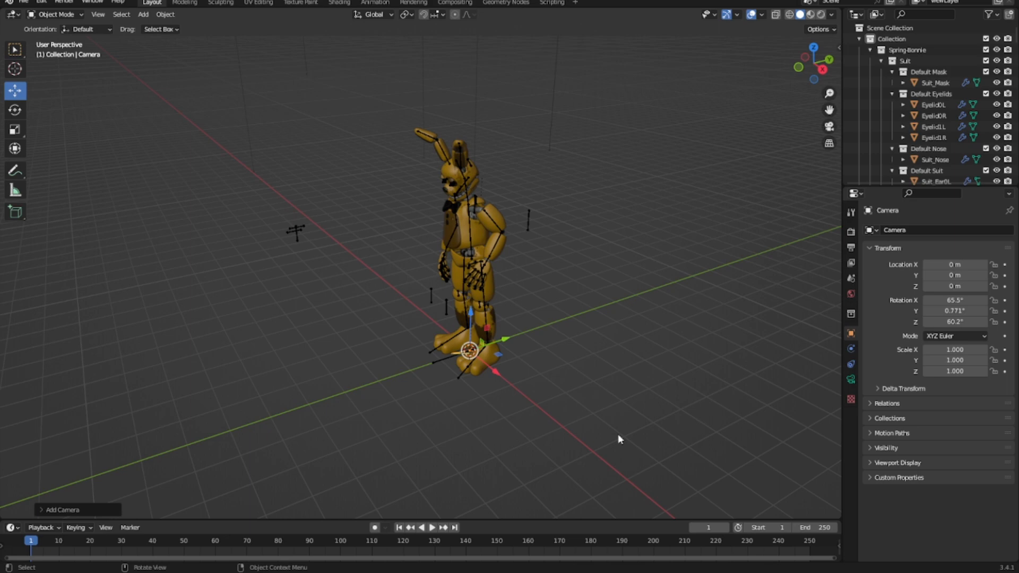
left_click_drag(505, 339, 392, 471)
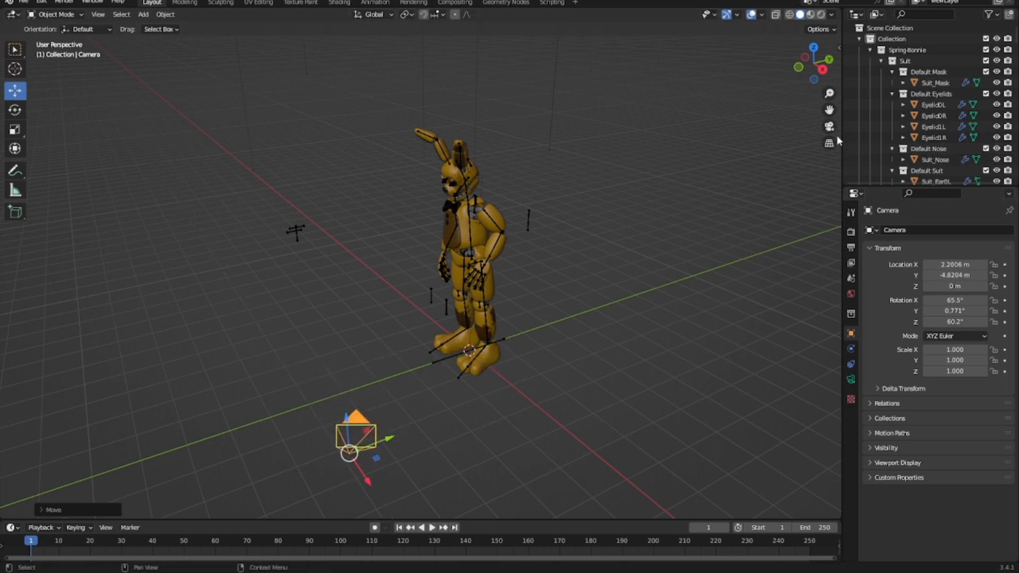
Look through the camera and move it to about X 1.17 m, Y -1.2 m, Z 5.88 m, framing the character's head
key("KP_0")
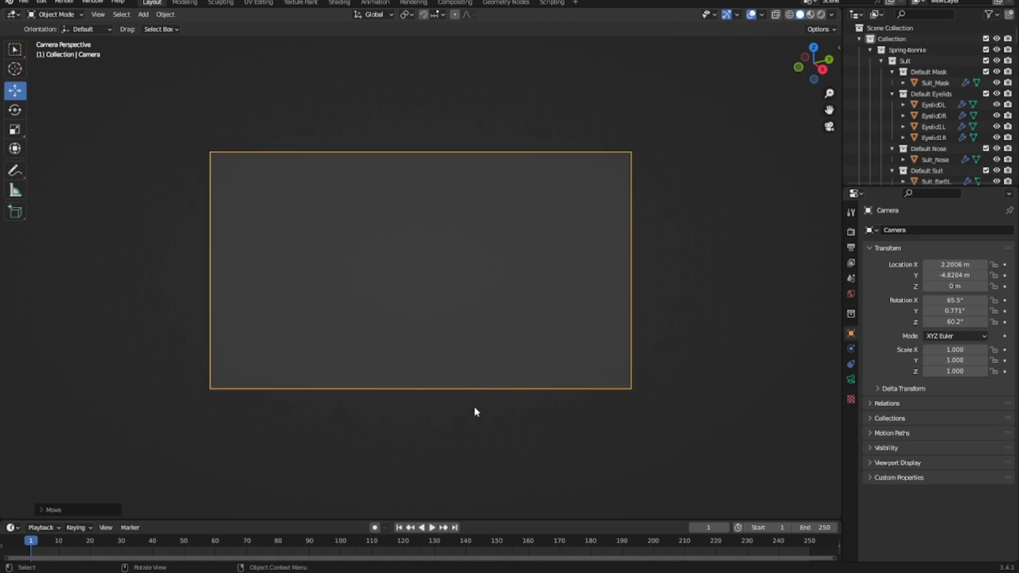
key("g")
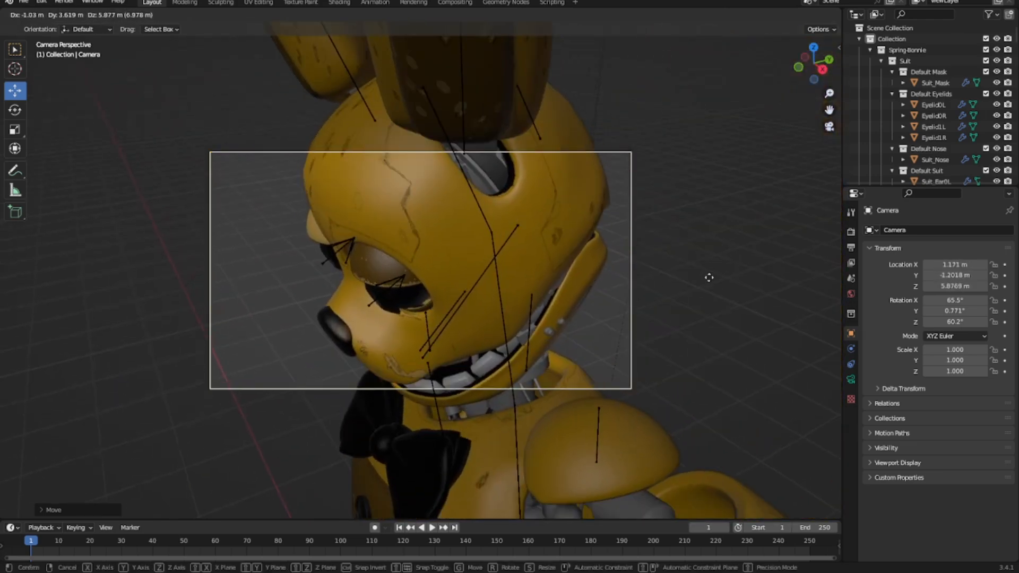
left_click(709, 278)
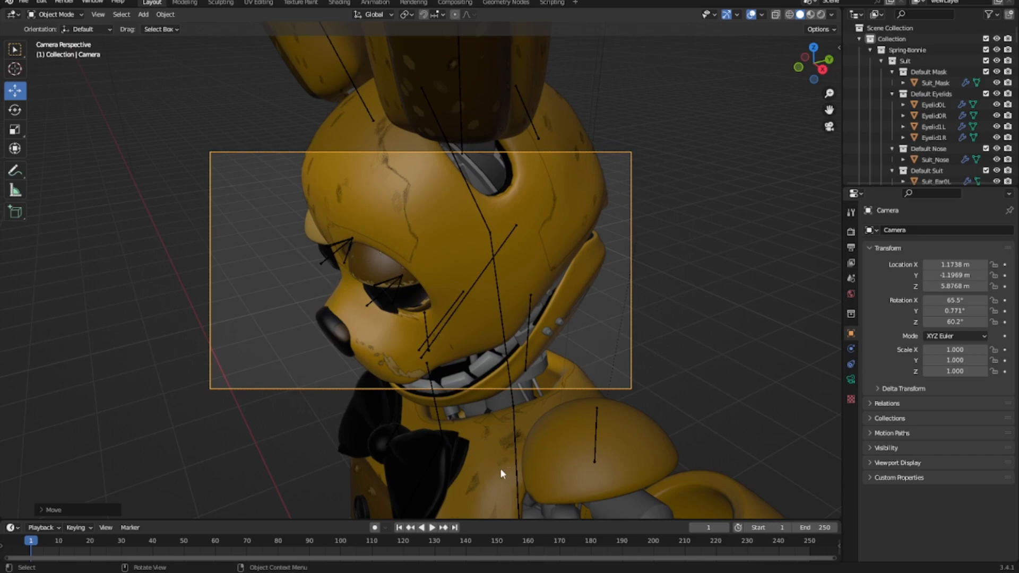
Fly the camera back around to the character's front, to about X 1.38 m, Y -3.53 m, Z 4.76 m, framing the head and bow tie
middle_click_drag(530, 372, 597, 258)
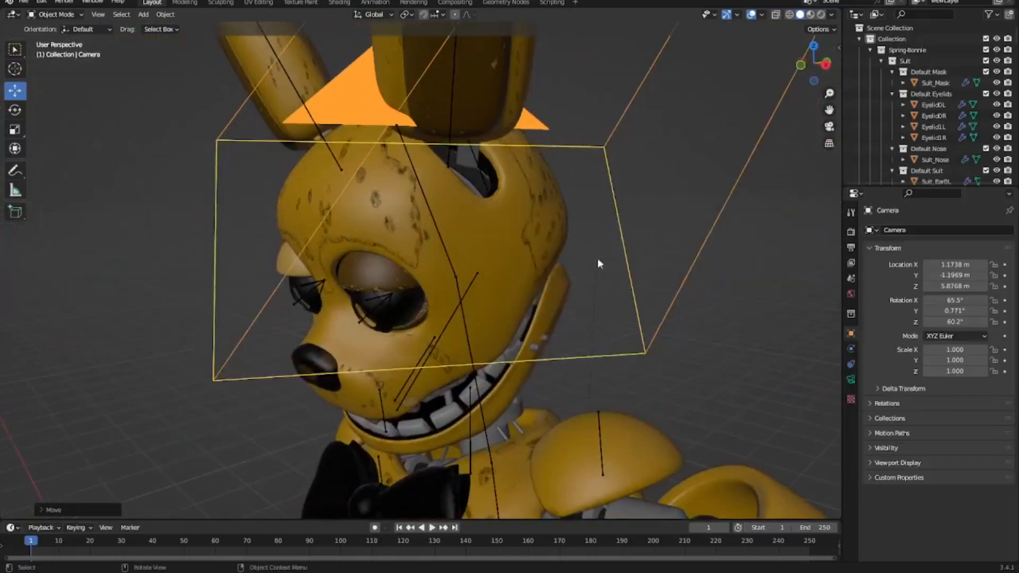
left_click(829, 126)
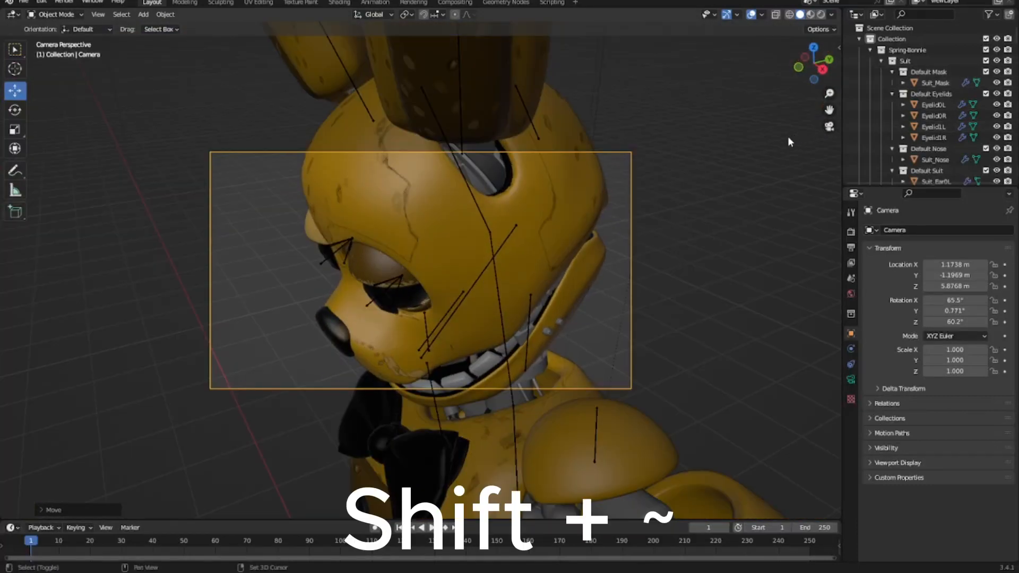
key("shift+grave")
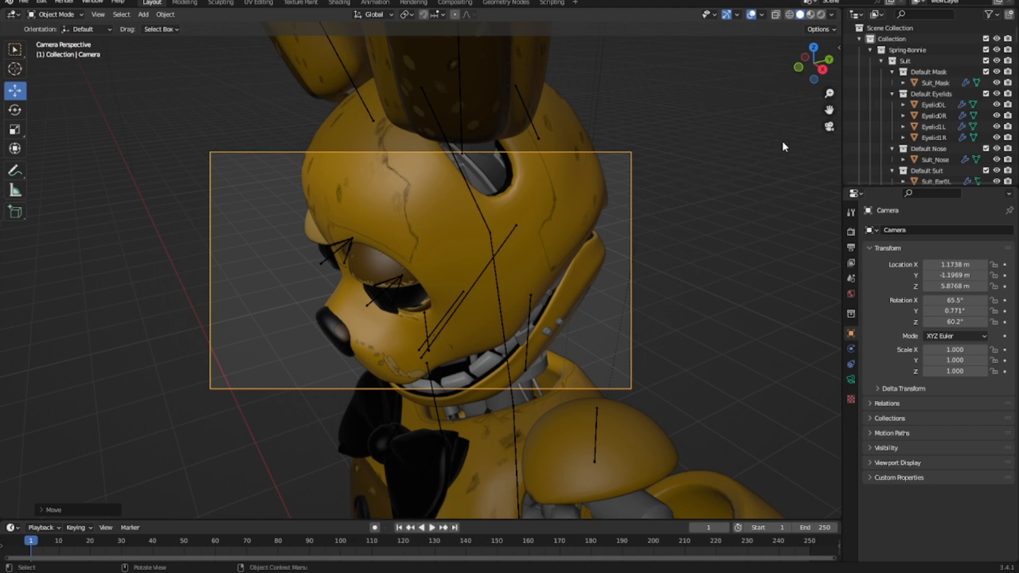
key("shift+grave")
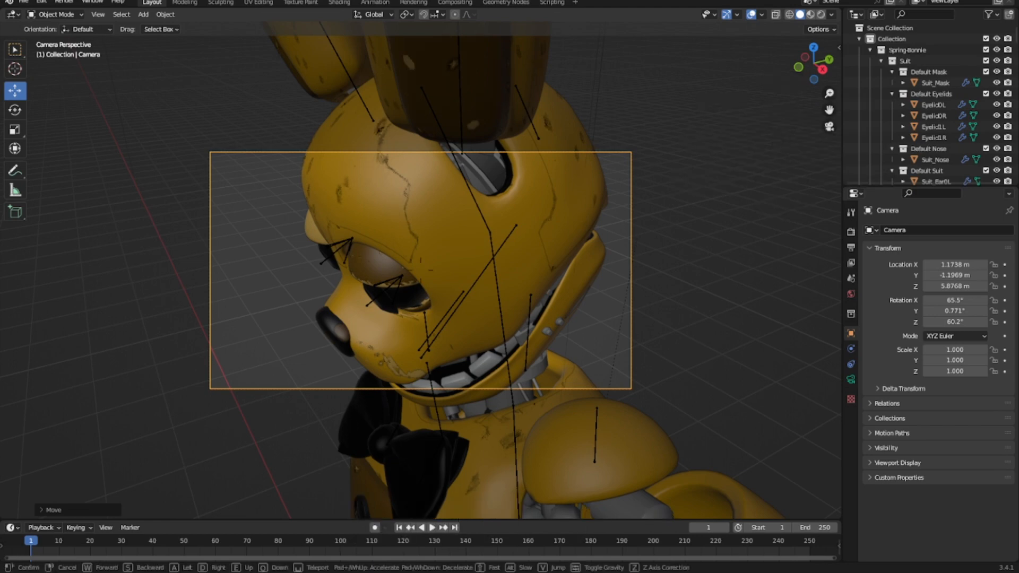
key("s")
key("a")
key("w")
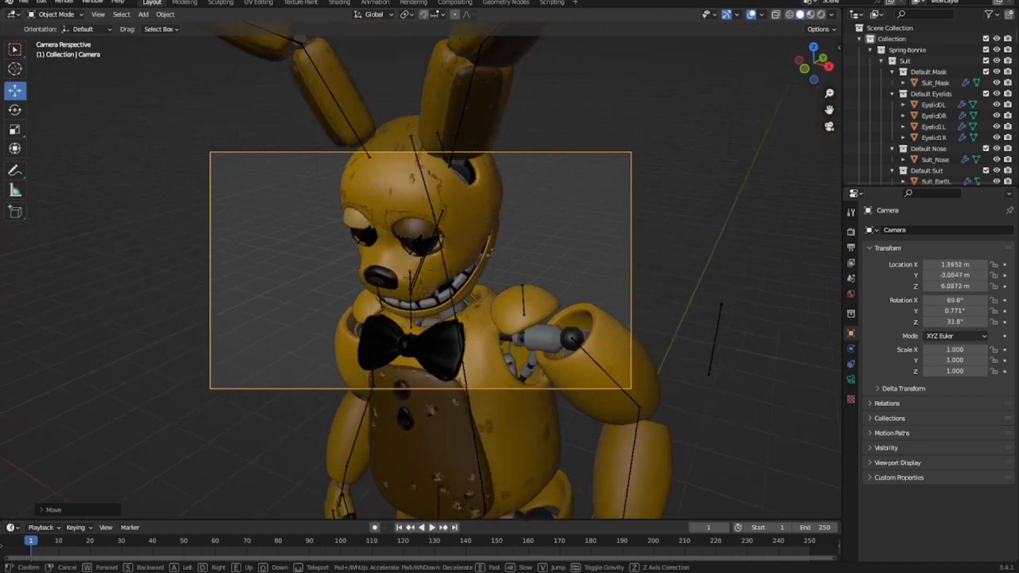
key("s")
key("w")
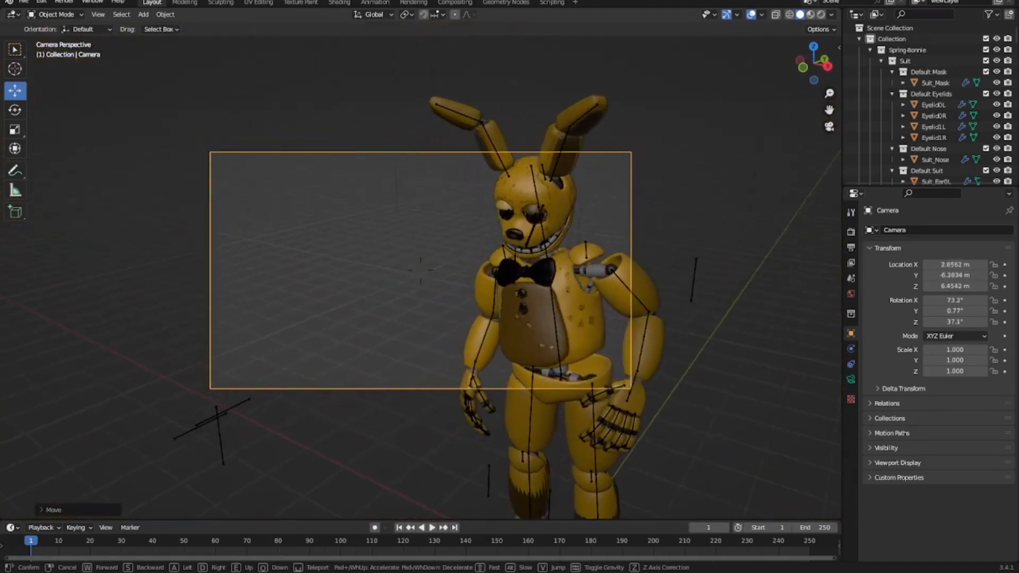
key("w")
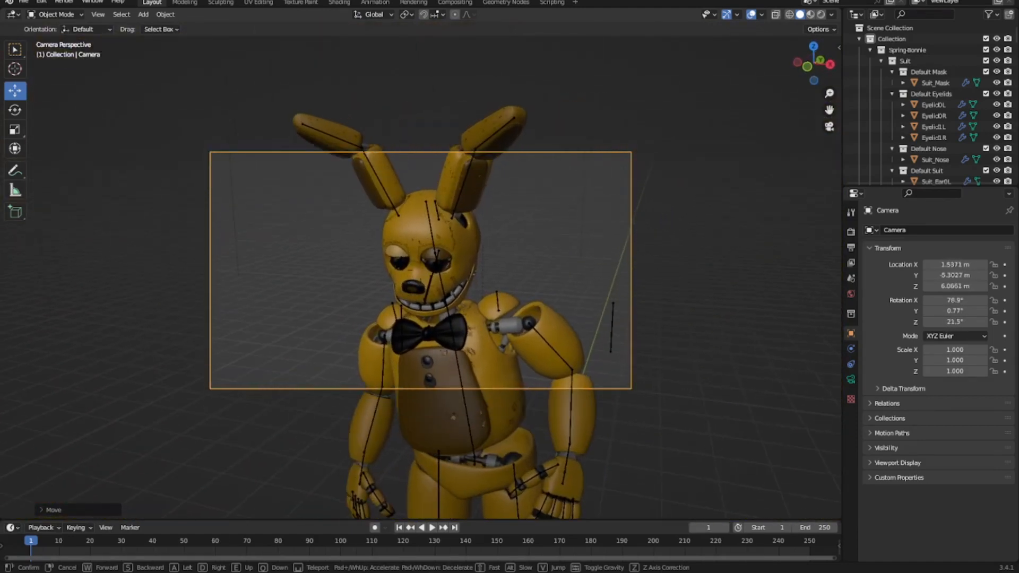
key("s")
key("a")
key("w")
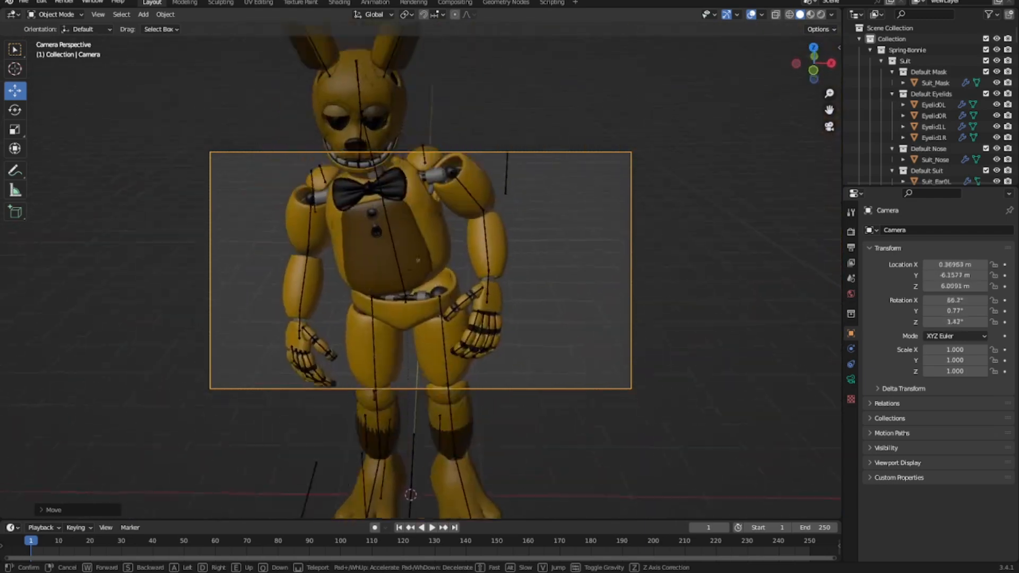
key("w")
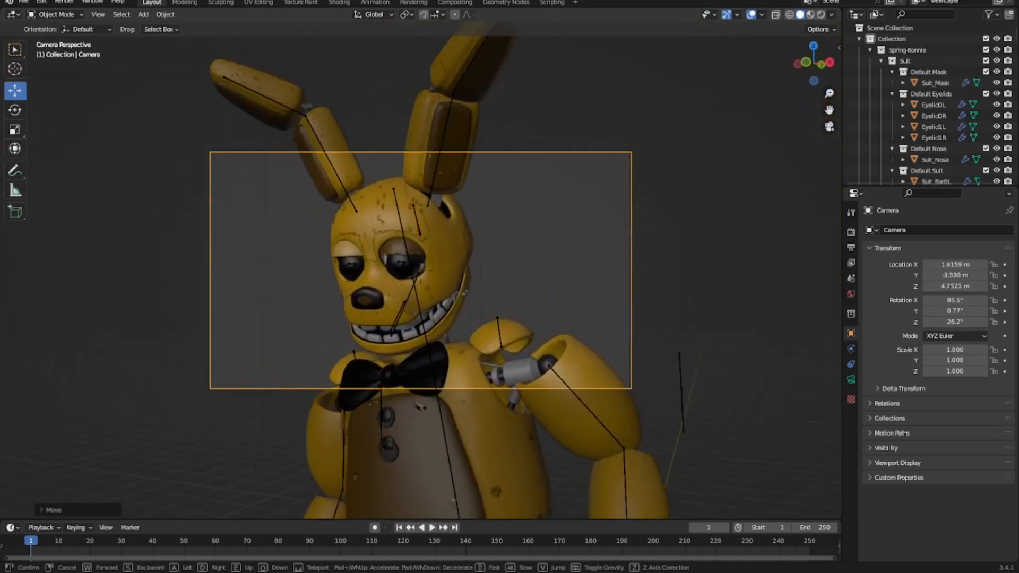
left_click(782, 142)
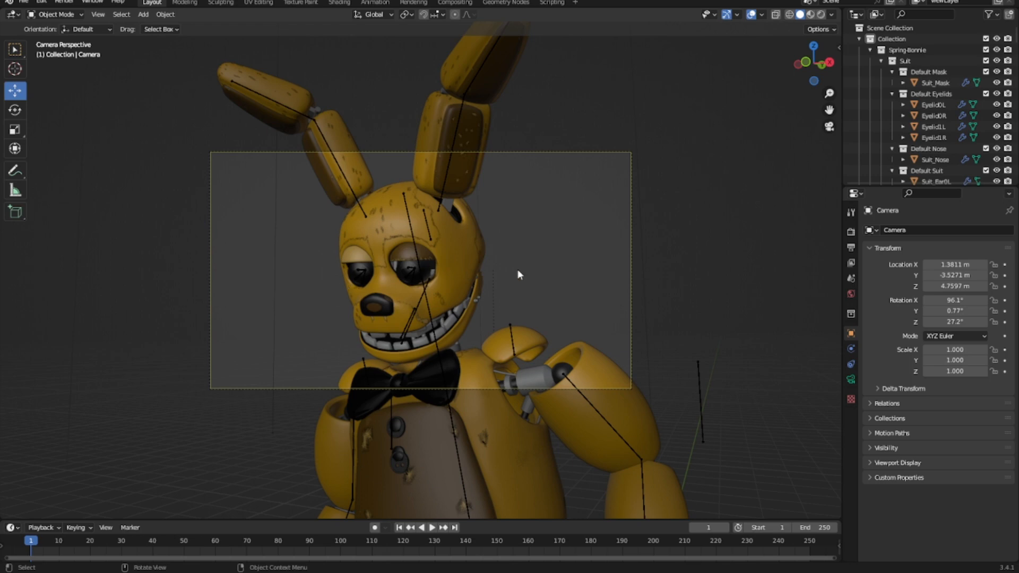
Select the Spring-Bonnie armature and switch it to Pose Mode
left_click(467, 291)
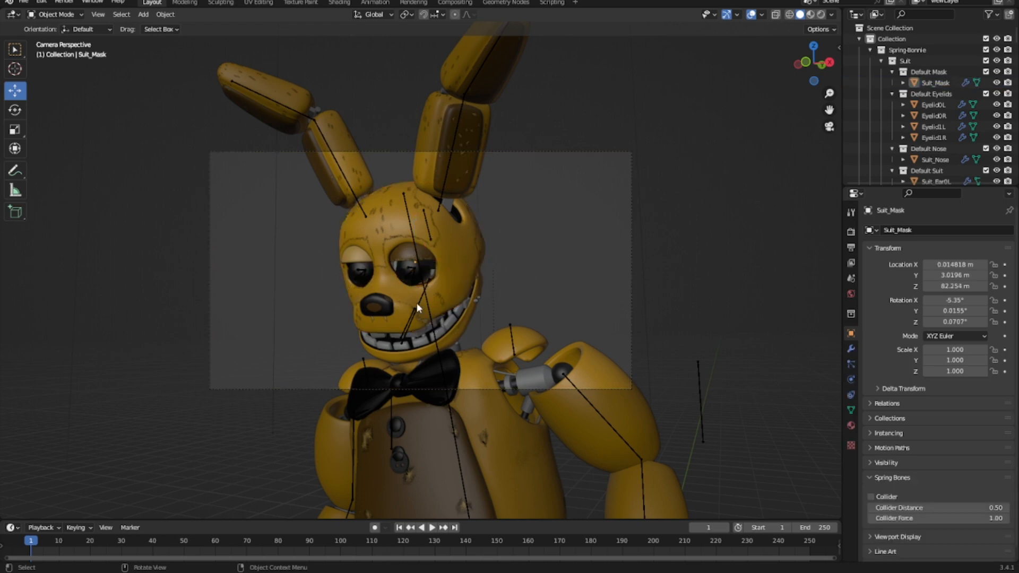
left_click(405, 198)
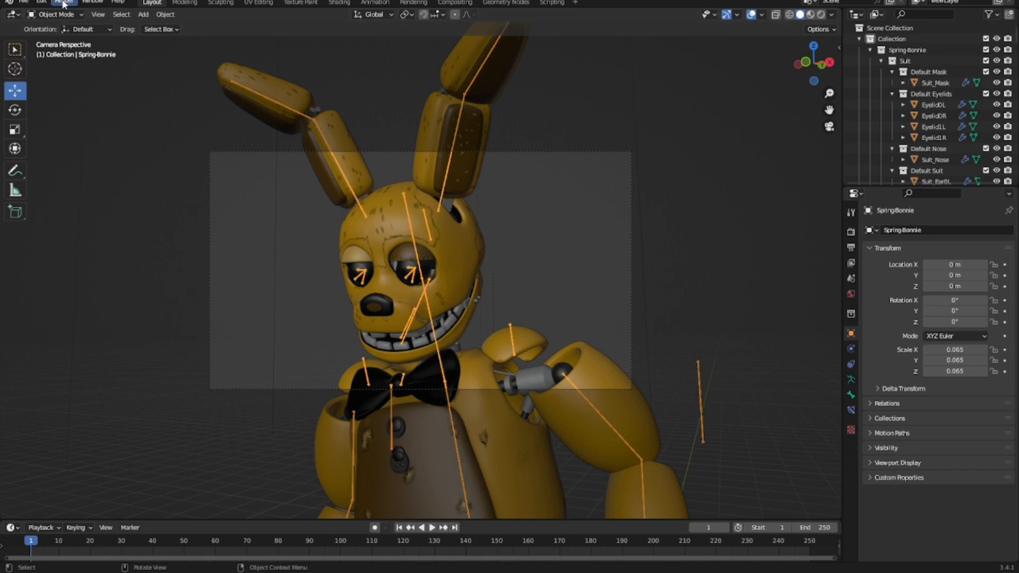
left_click(49, 16)
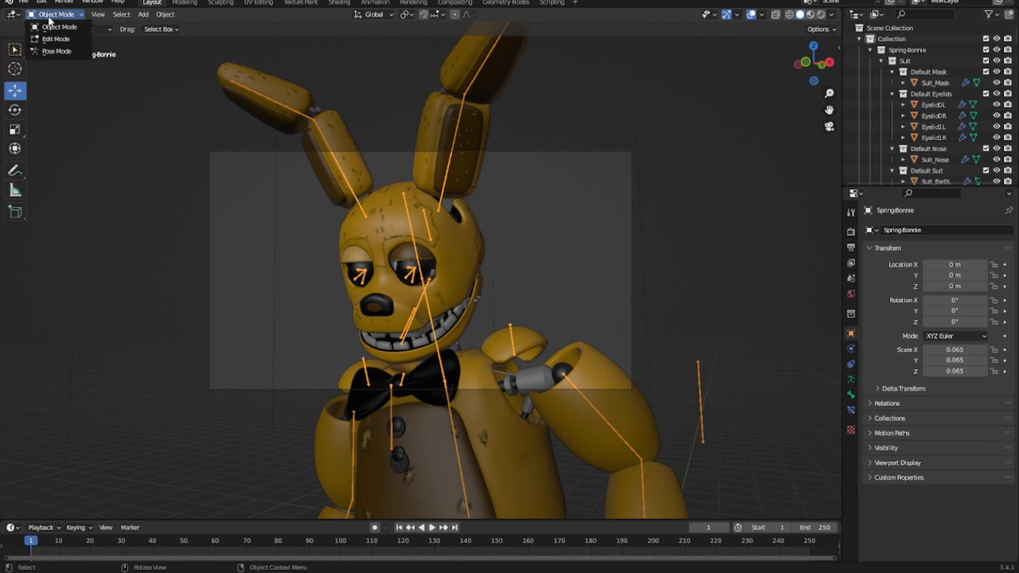
left_click(55, 51)
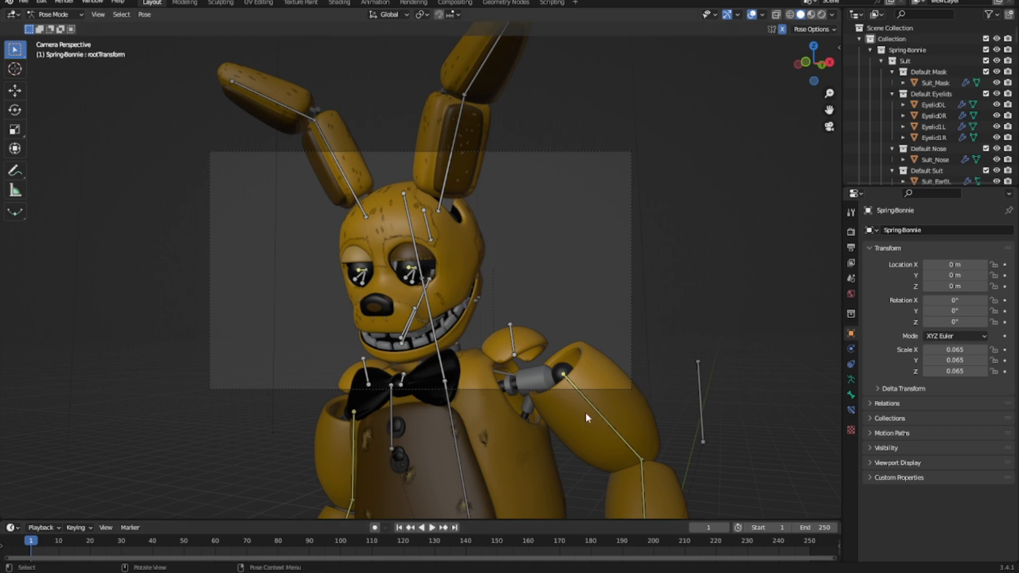
Try moving the Head bone and rotating it about the global X axis
left_click(405, 212)
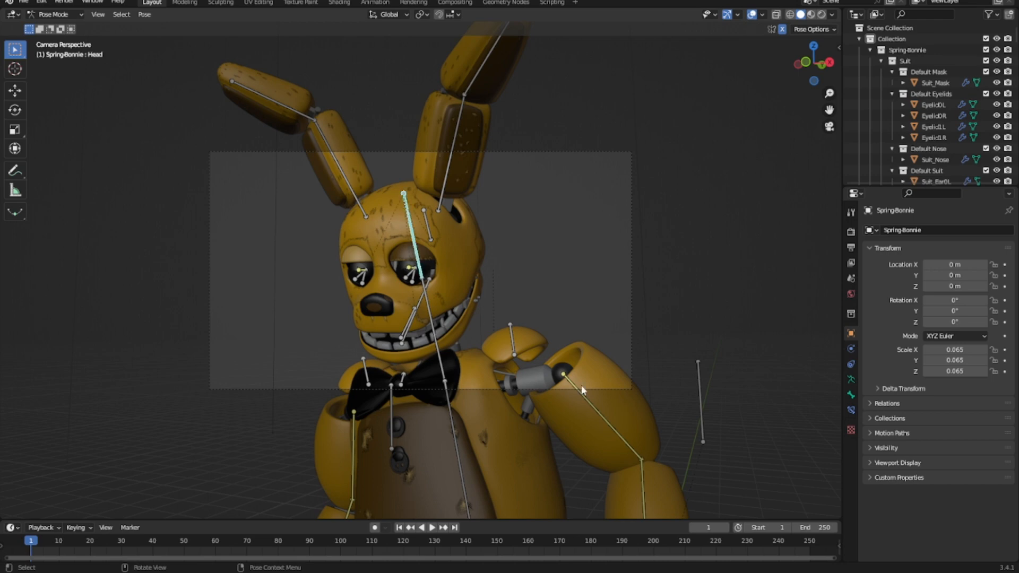
left_click(16, 95)
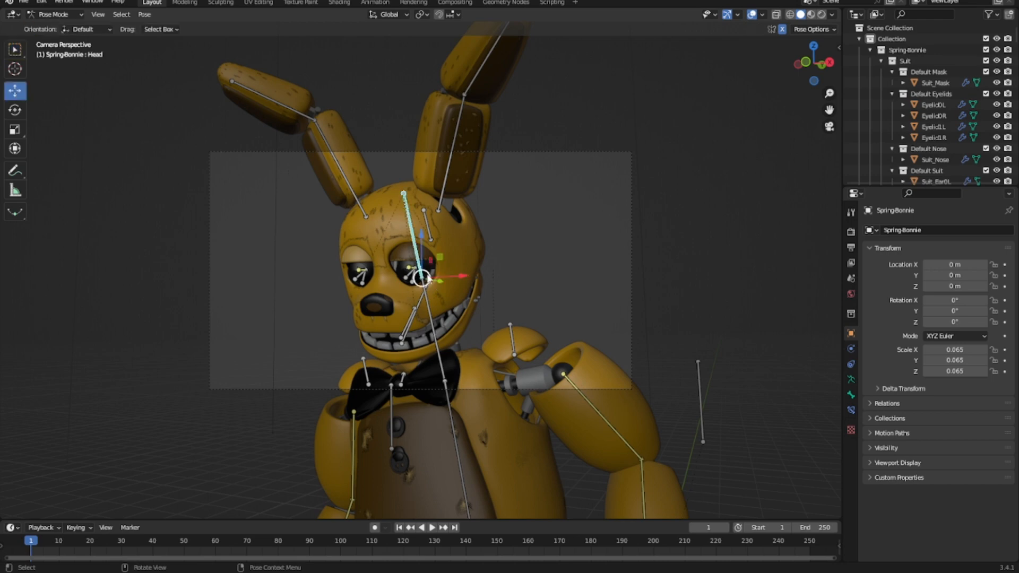
left_click_drag(427, 280, 403, 310)
key("ctrl+z")
key("r")
key("x")
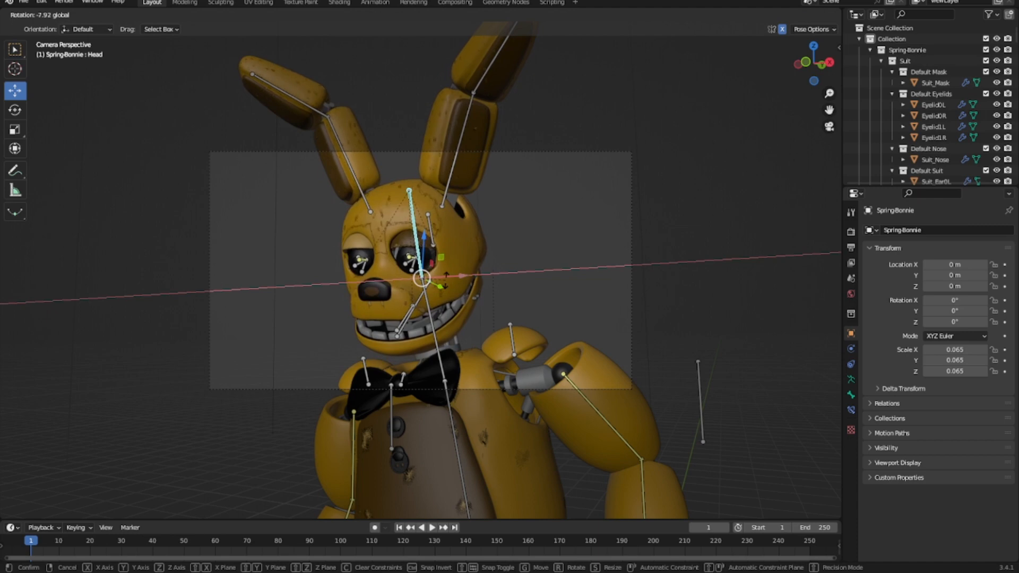
left_click(475, 275)
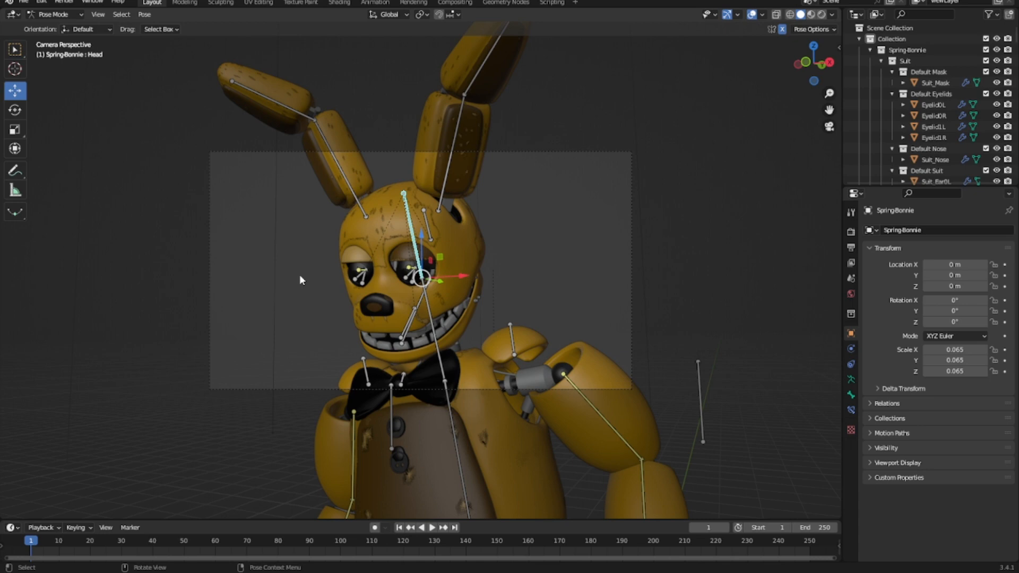
Try a view-plane rotation and a trackball rotation on the Head bone
key("r")
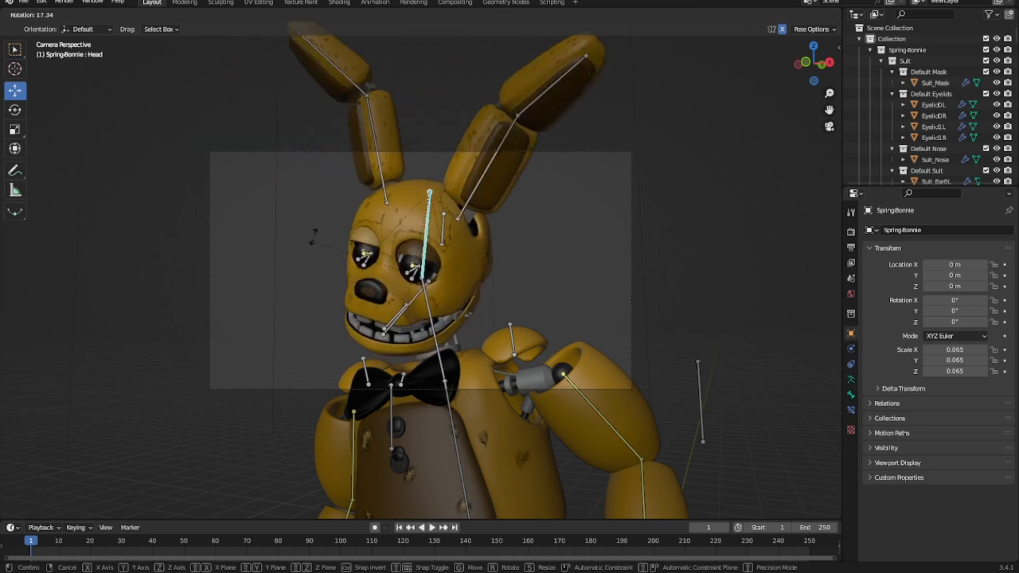
left_click(313, 264)
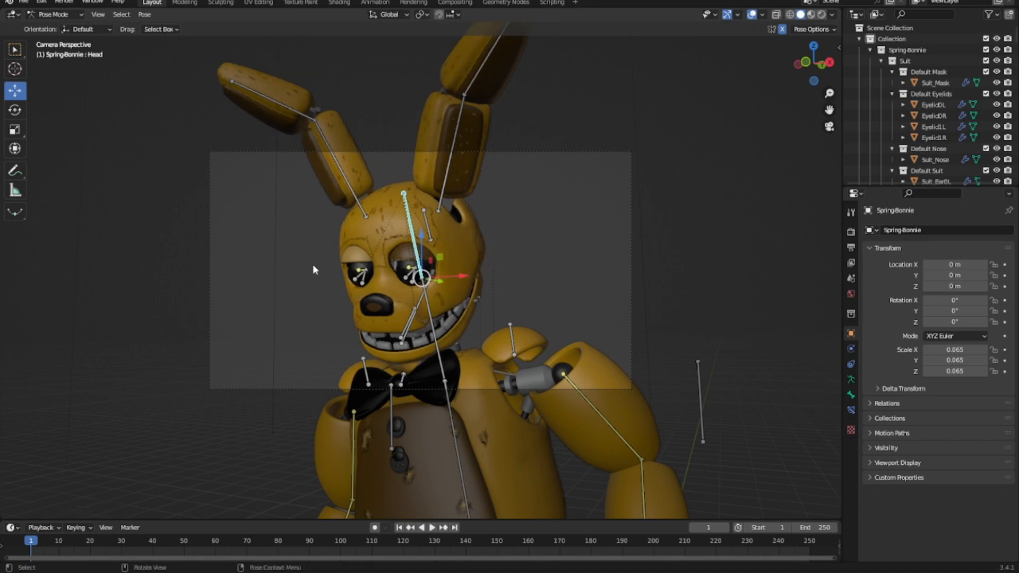
key("r")
key("r")
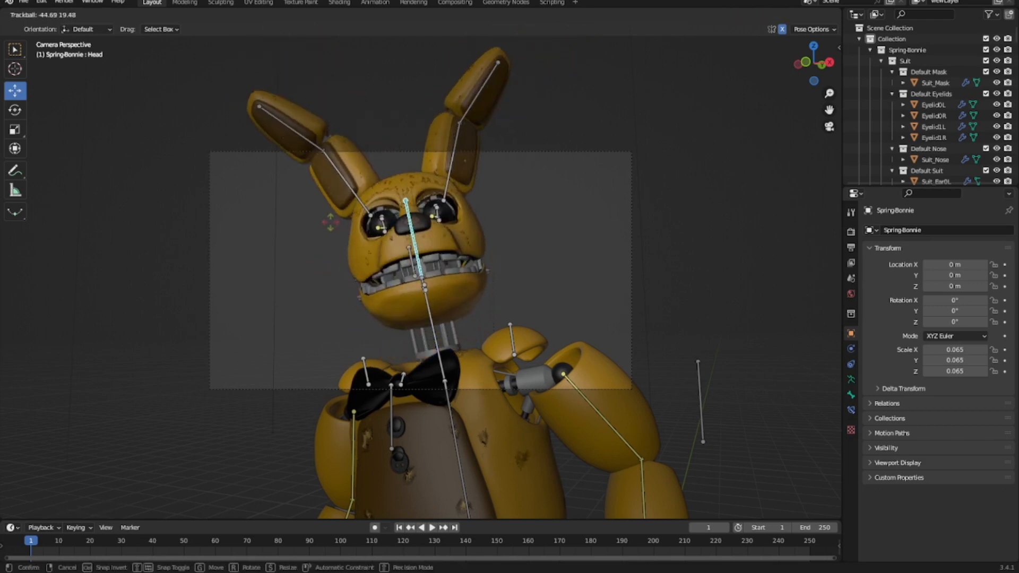
right_click(313, 248)
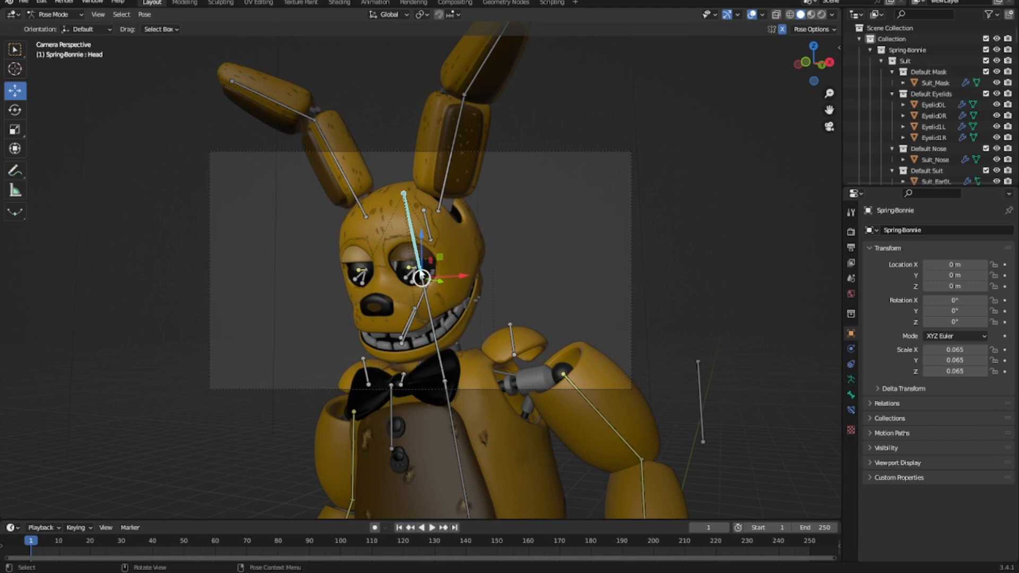
key("r")
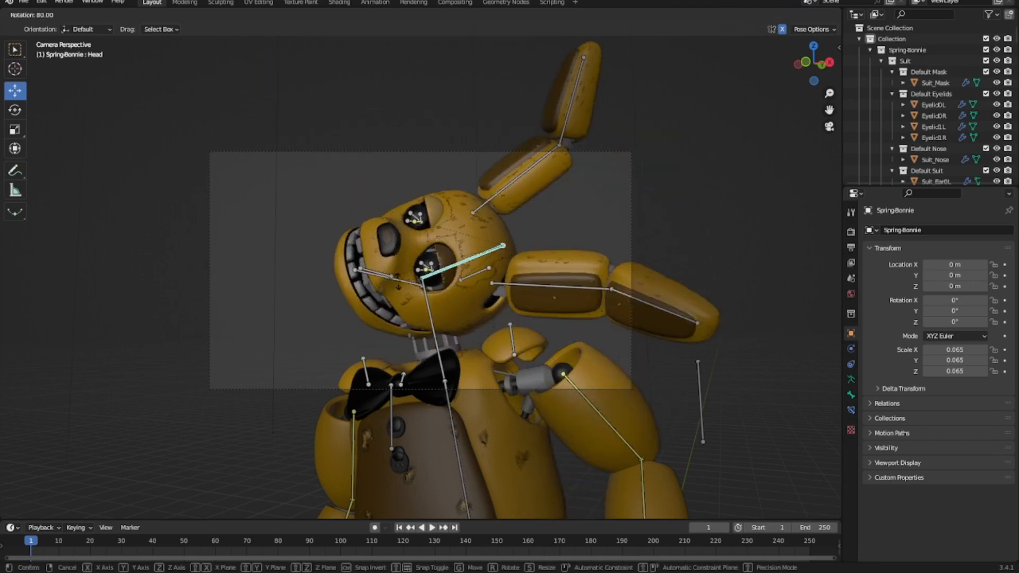
right_click(419, 305)
Try trackball-rotating the Ear0_L bone with X-axis mirroring enabled so both ears move together
left_click(440, 357)
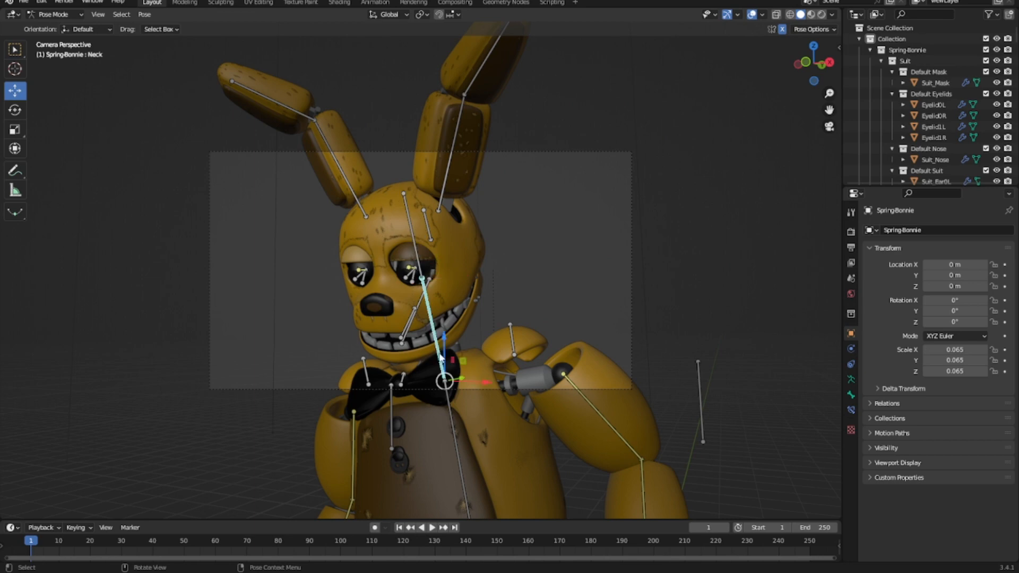
left_click(443, 178)
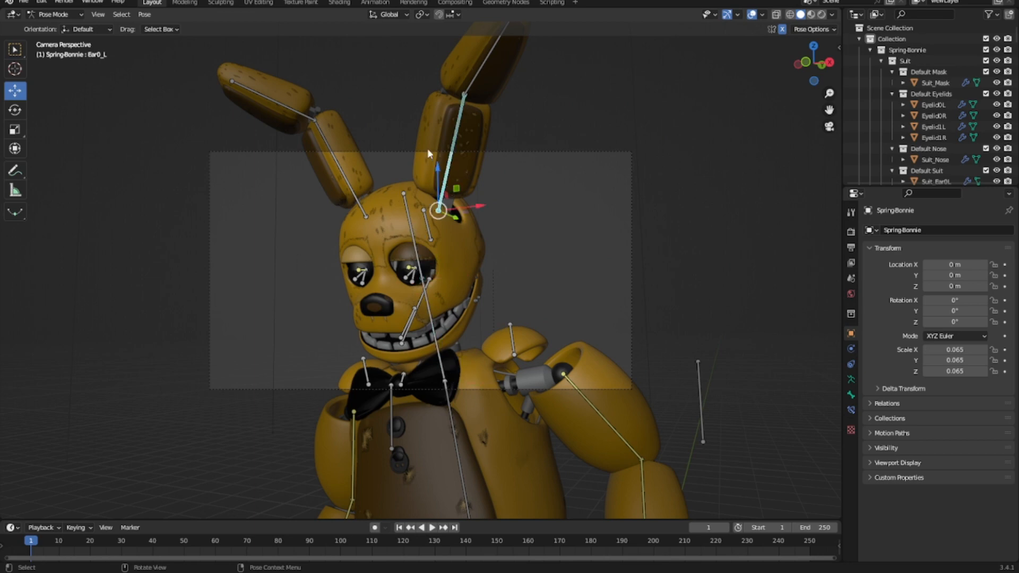
key("r")
key("r")
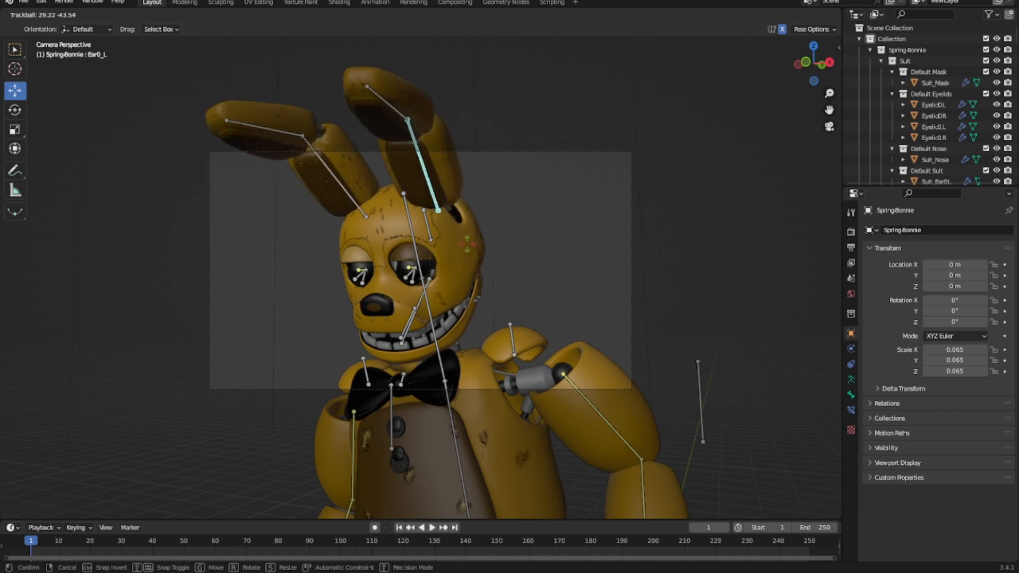
left_click(464, 248)
key("ctrl+z")
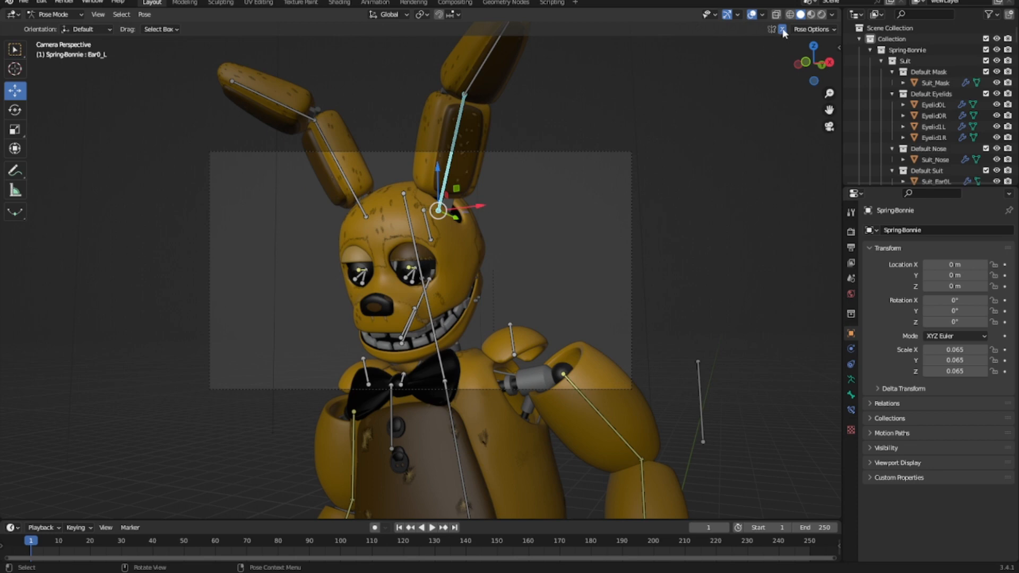
key("r")
key("r")
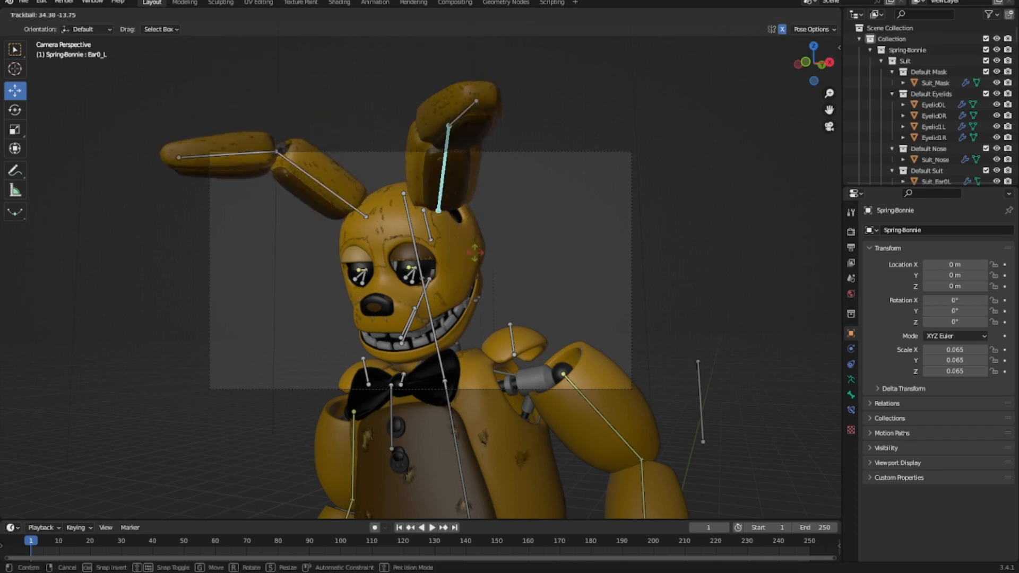
left_click(710, 168)
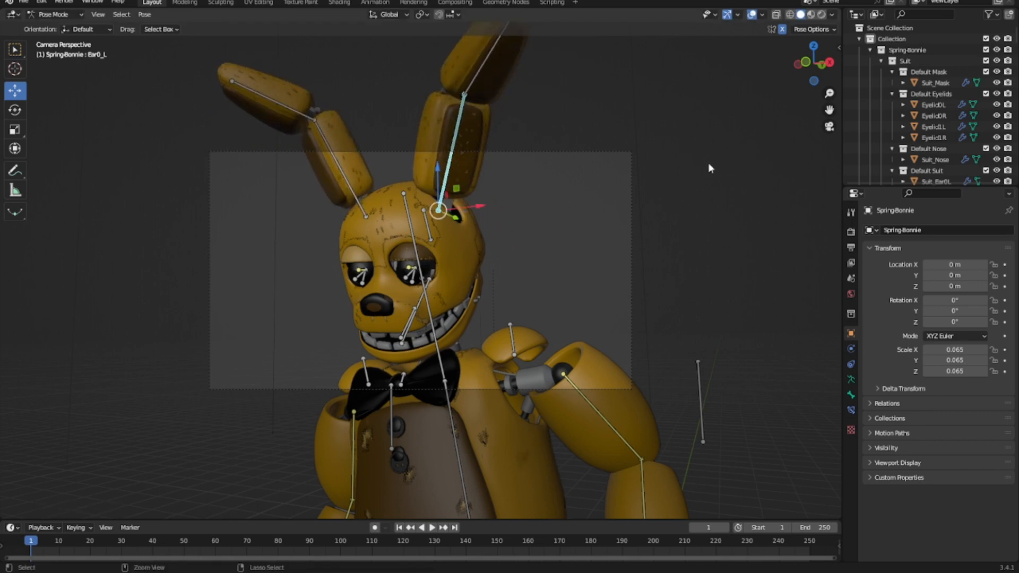
Disable X-axis mirroring, try trackball-rotating only the Ear0_L bone, and undo that rotation
left_click(782, 29)
key("r")
key("r")
left_click(456, 238)
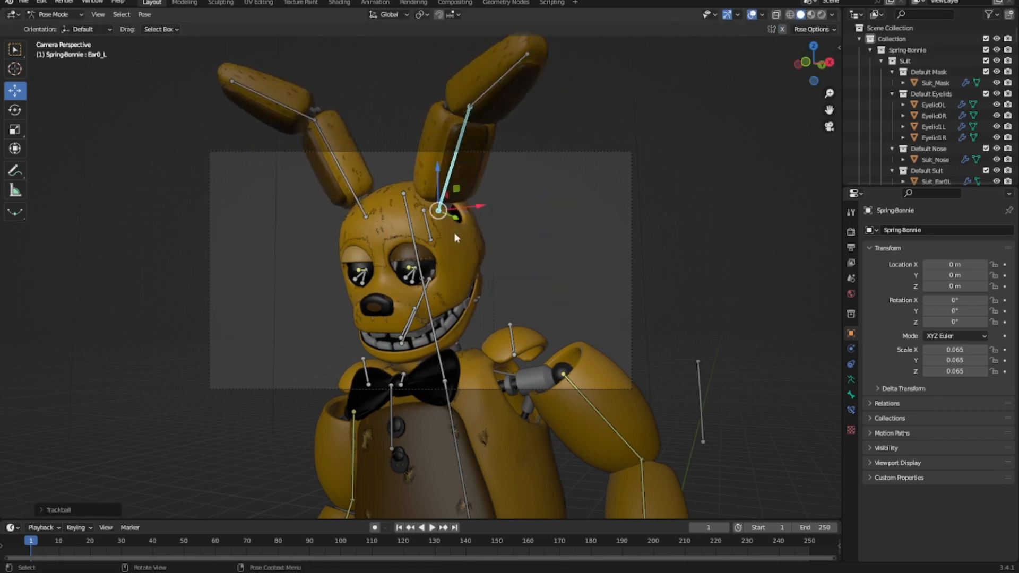
key("ctrl+z")
Enable X-axis mirroring again and try a view-plane rotation of the Ear0_L bone
left_click(782, 29)
key("r")
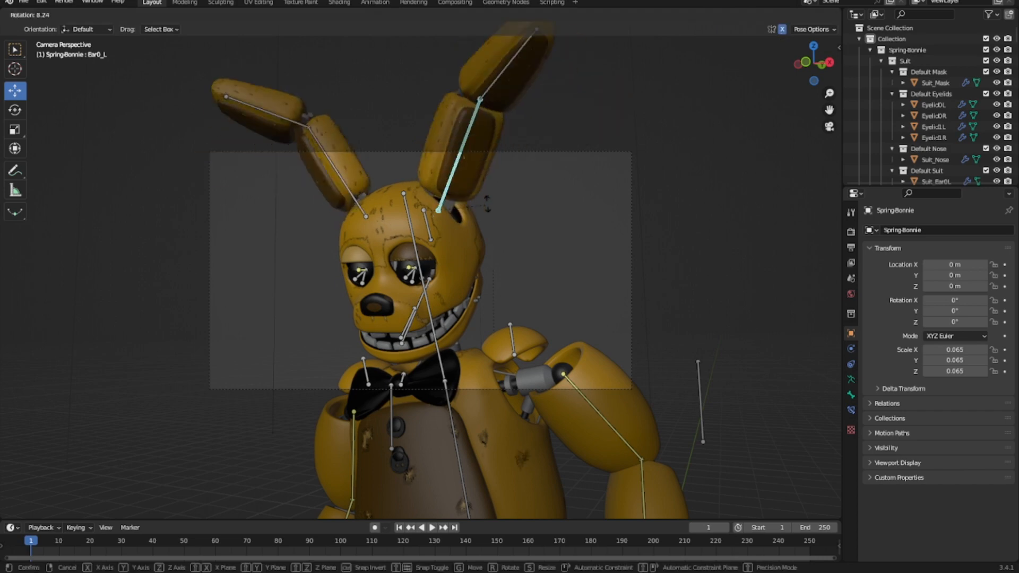
left_click(616, 345)
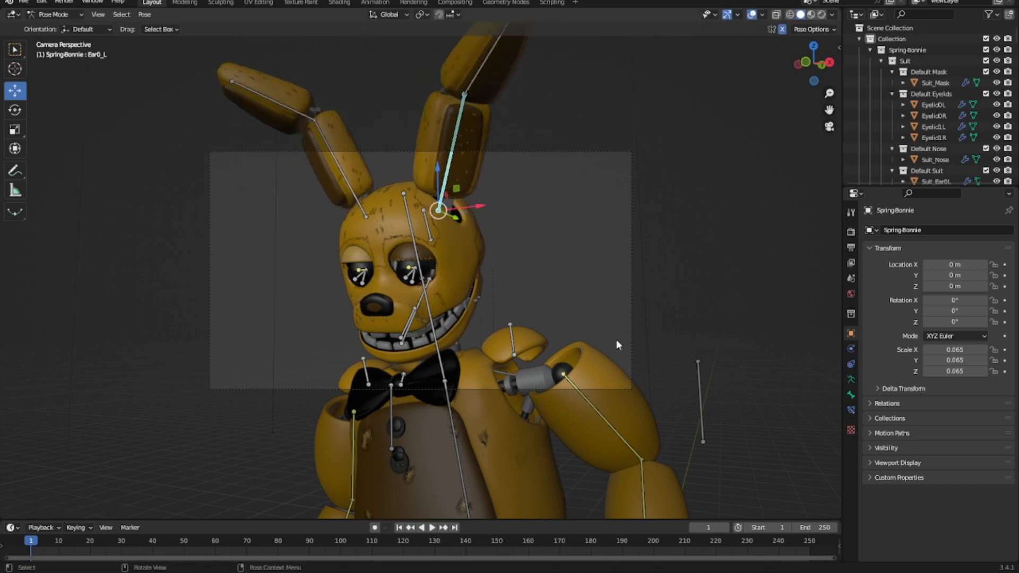
Select the Head bone and, in the camera view, trackball-rotate it so the face turns toward the camera
middle_click_drag(592, 419, 436, 297, "shift")
left_click(377, 159)
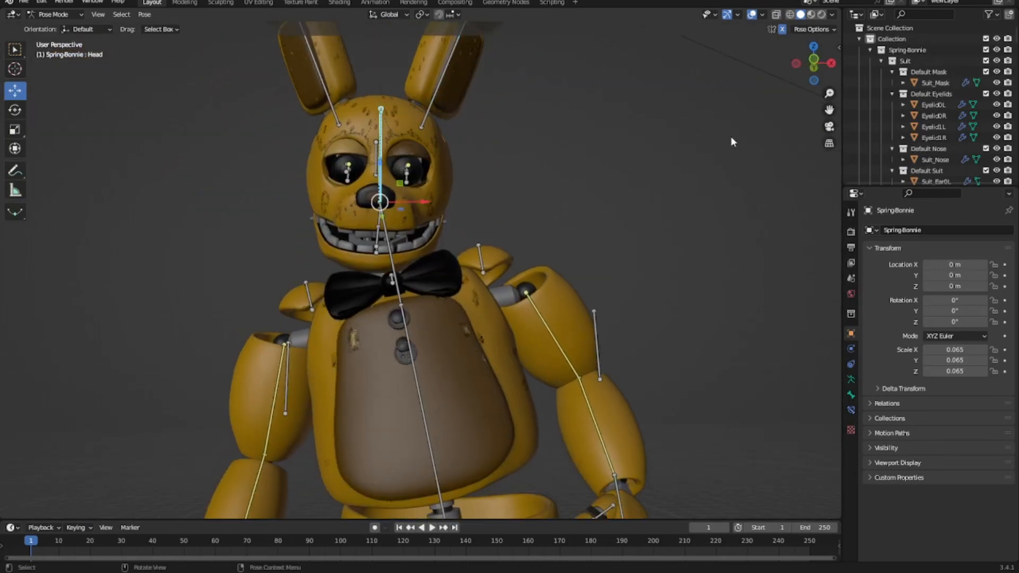
left_click(829, 126)
scroll(398, 292, "up", 4)
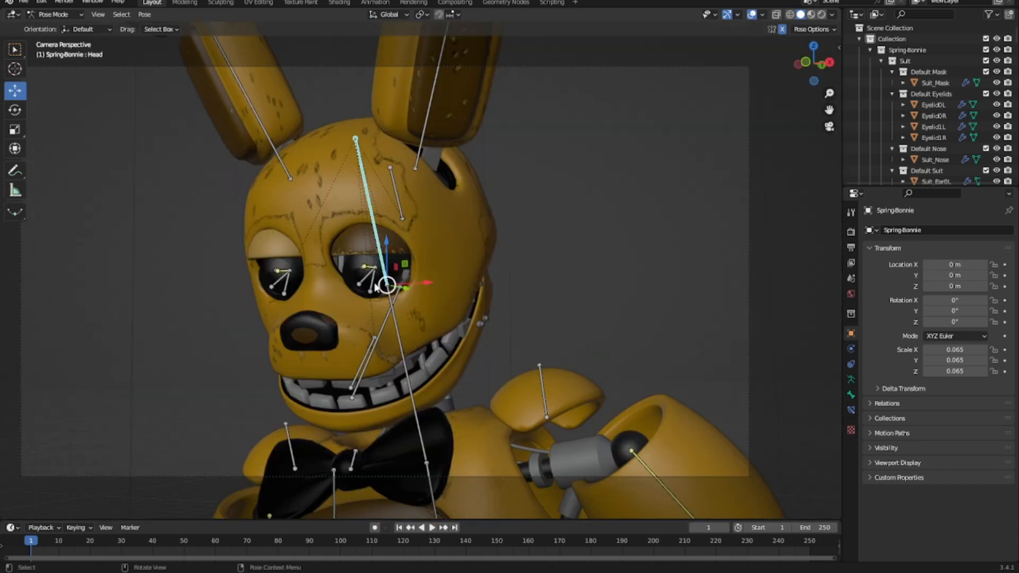
key("r")
key("r")
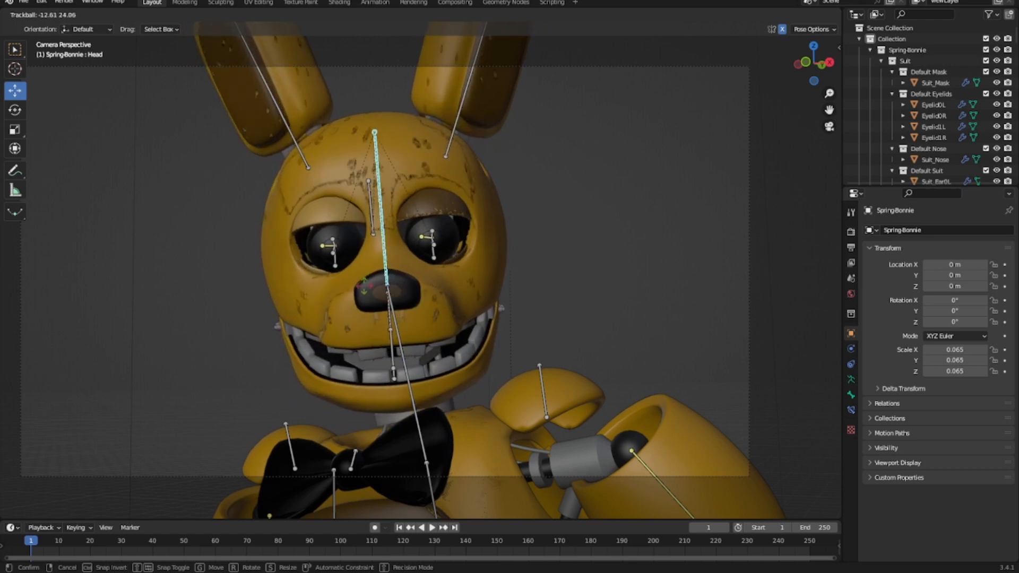
left_click(375, 532)
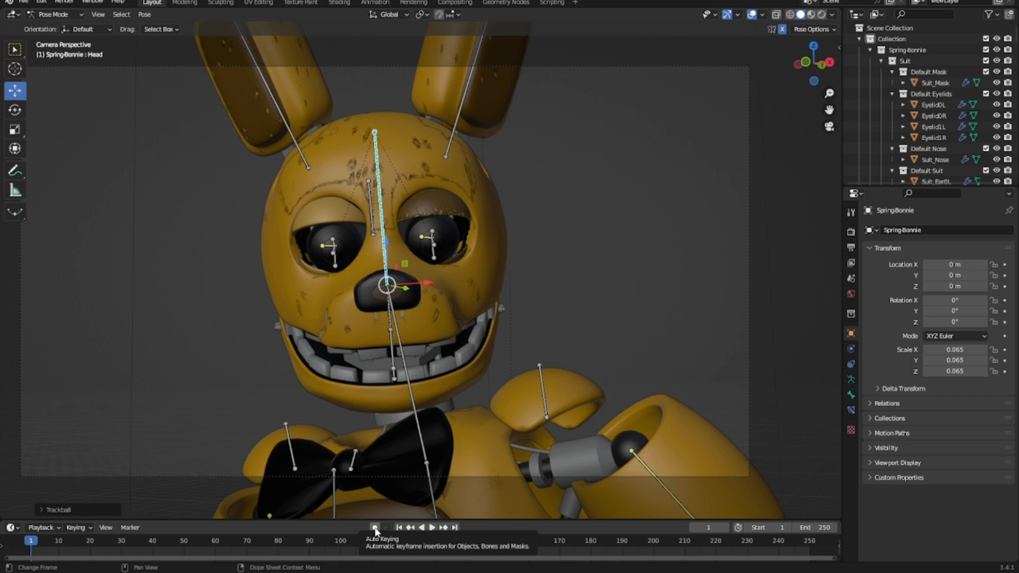
Enable Auto Keying and insert a keyframe for the Head bone at frame 0
left_click(375, 528)
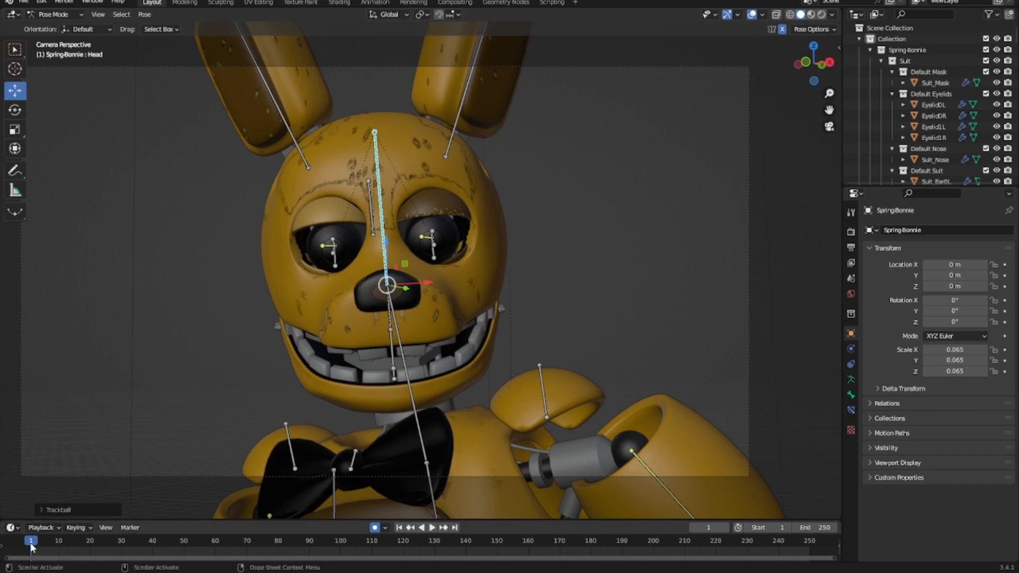
key("space")
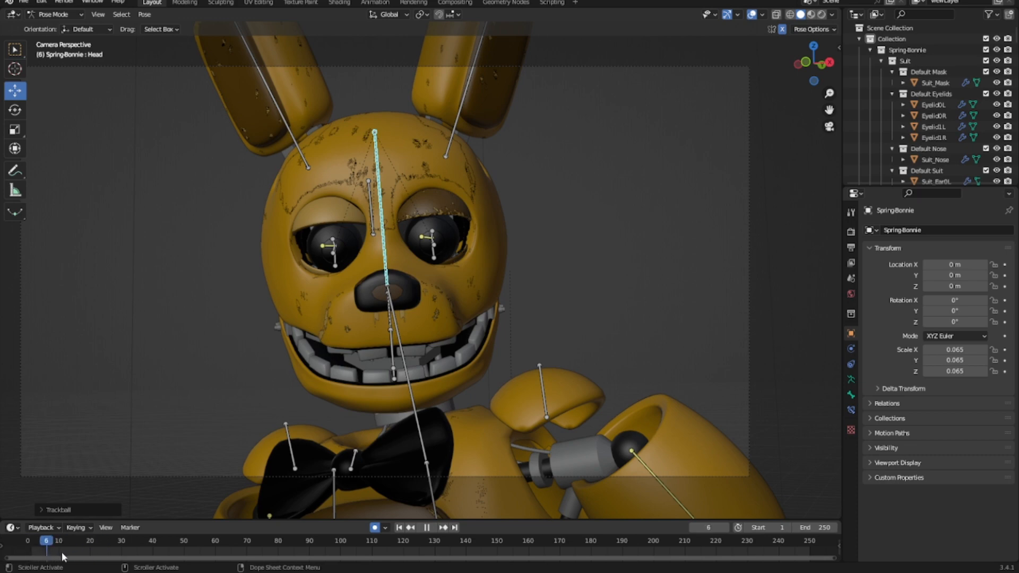
key("Escape")
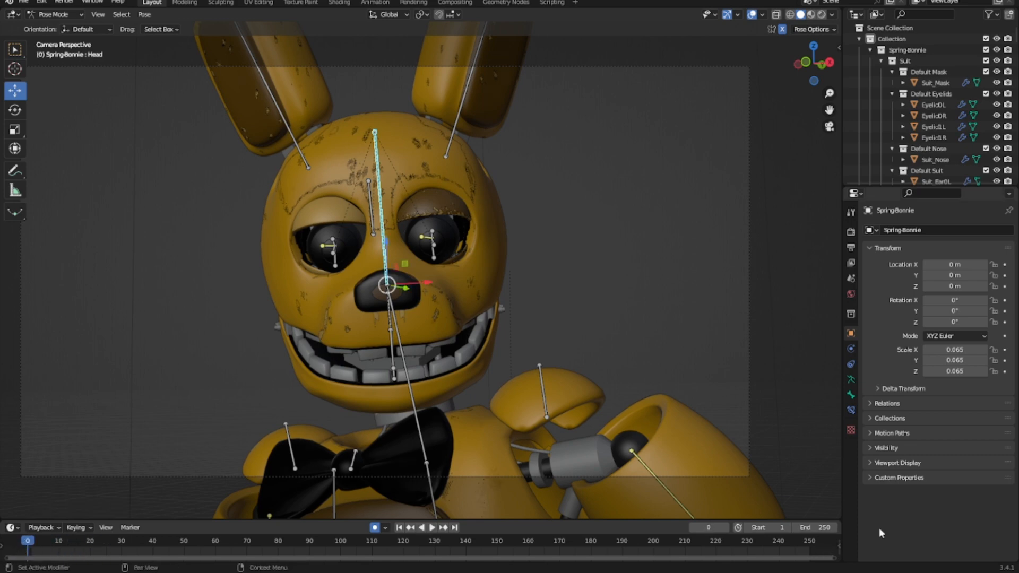
key("i")
left_click(370, 185)
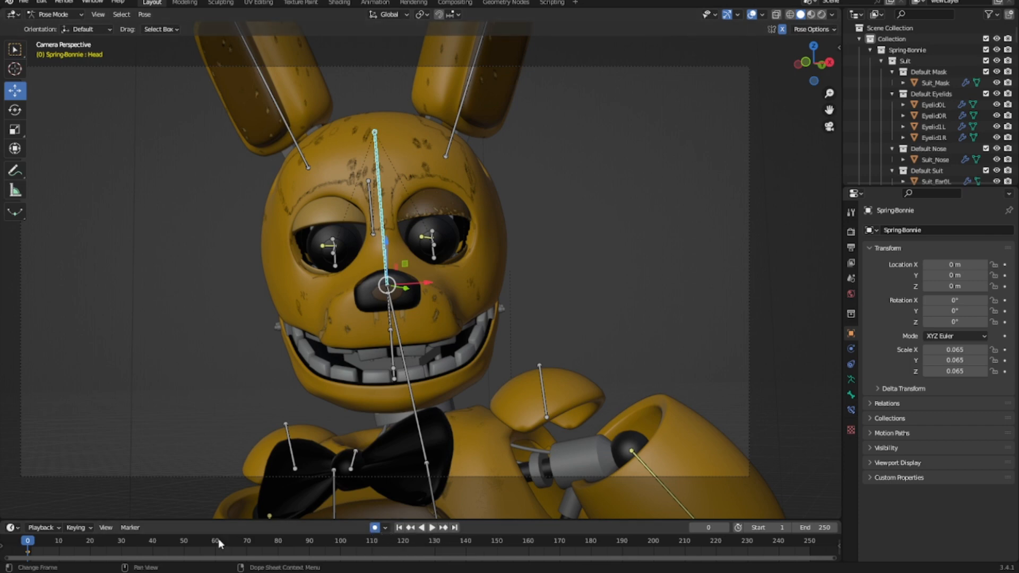
At frame 15, trackball-rotate the Head bone so the face turns sideways and slightly down, keying the new pose
left_click(75, 540)
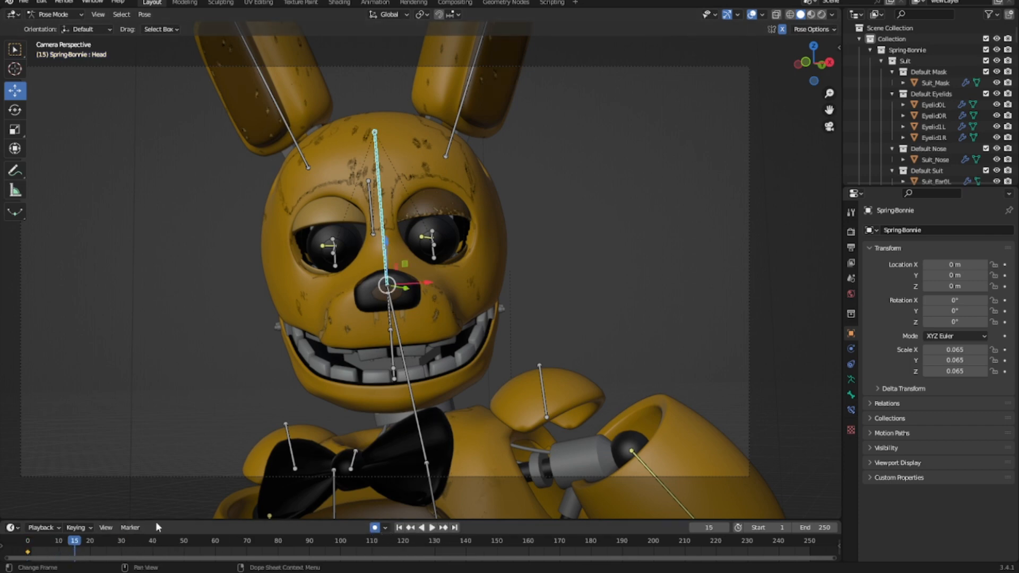
left_click_drag(166, 520, 176, 493)
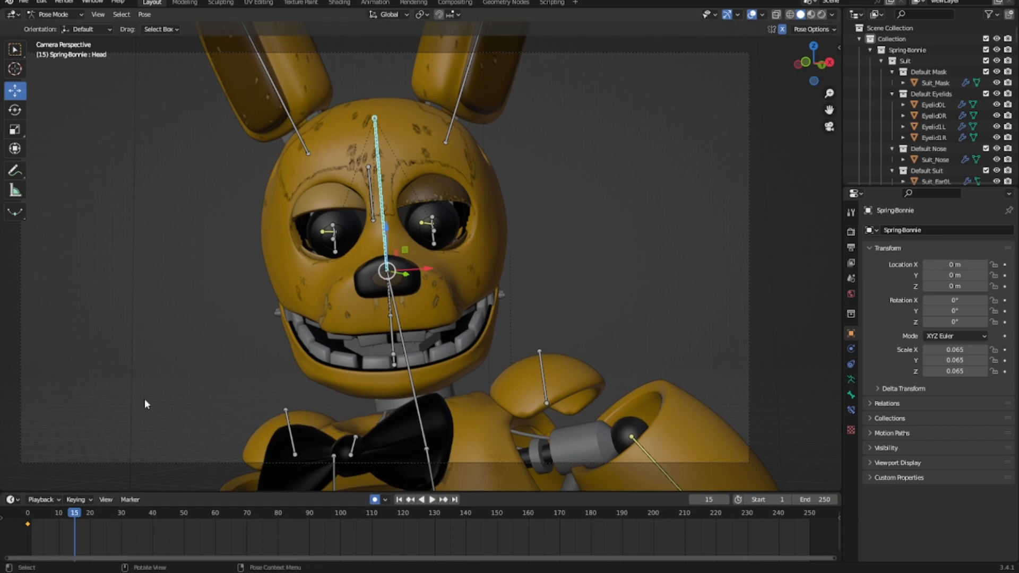
key("r")
key("r")
left_click(395, 261)
Play back the head turn from frame 0
left_click(28, 522)
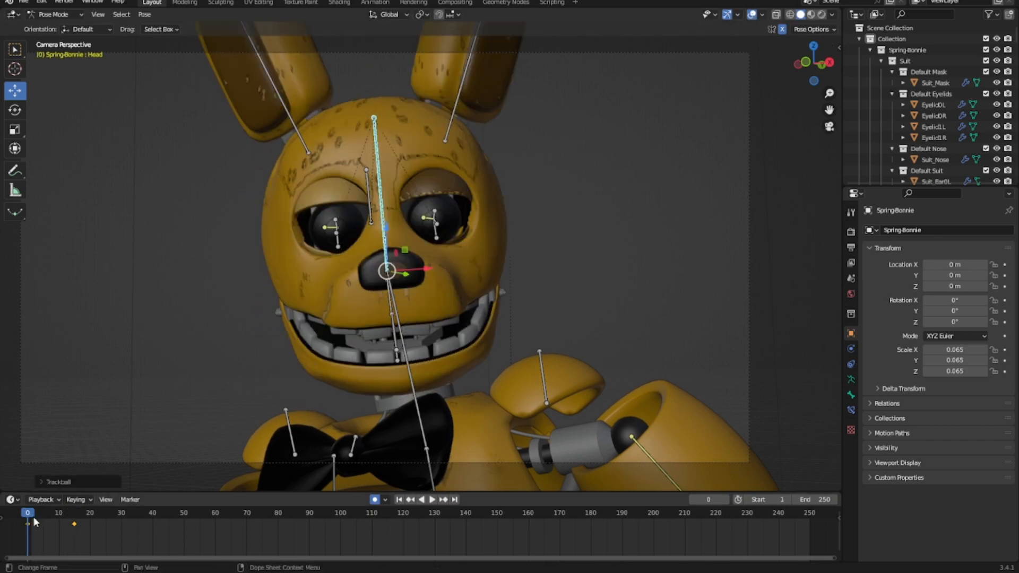
left_click_drag(38, 516, 15, 520)
key("space")
key("space")
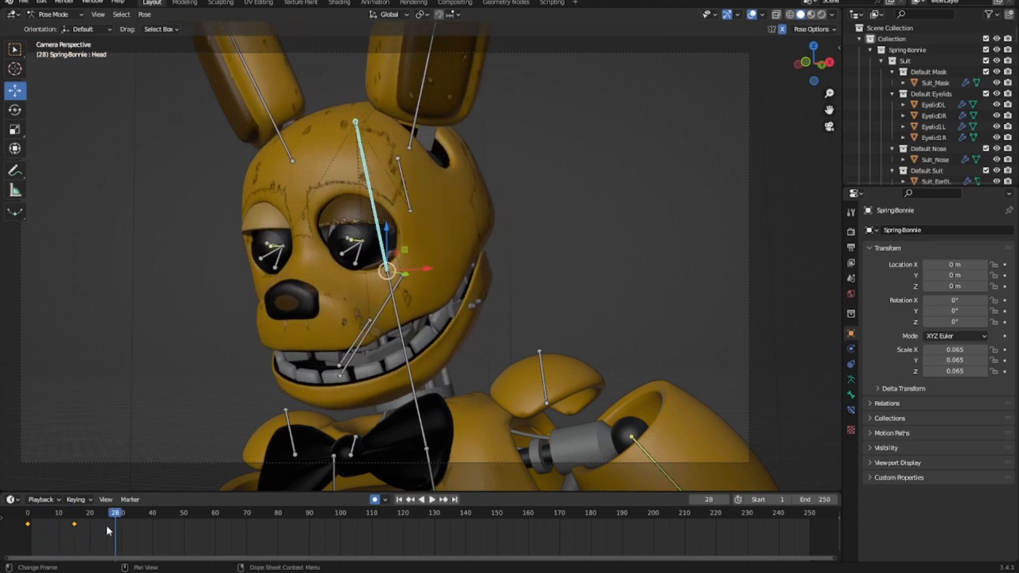
At frame 18, trackball-rotate the Head bone slightly back toward the camera to key a small overshoot correction
mouse_move(88, 515)
left_mouse_down()
mouse_move(24, 519)
mouse_move(75, 515)
left_mouse_up()
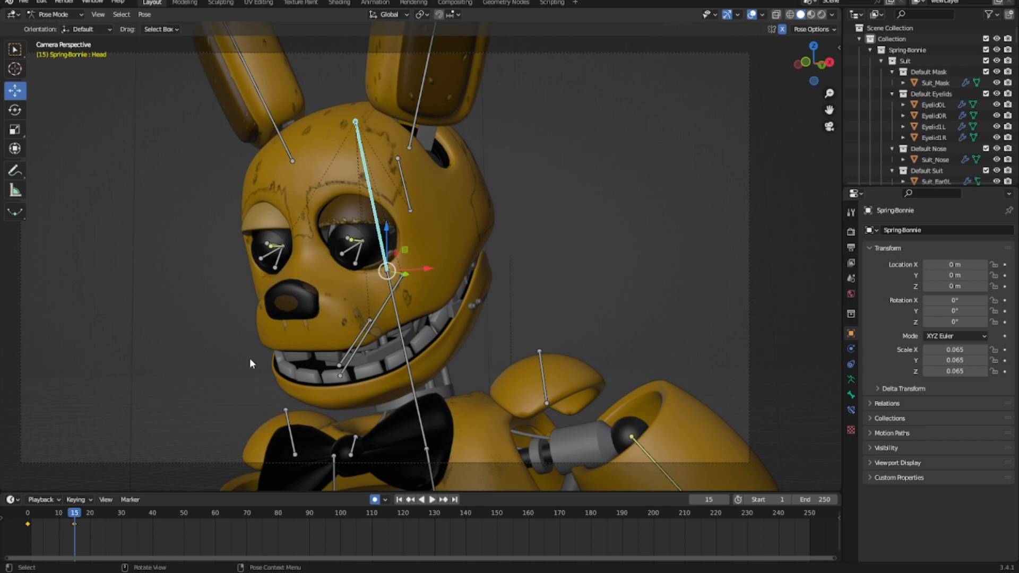
key("Right")
key("Right")
key("Left")
key("Left")
key("Right")
key("Right")
key("Right")
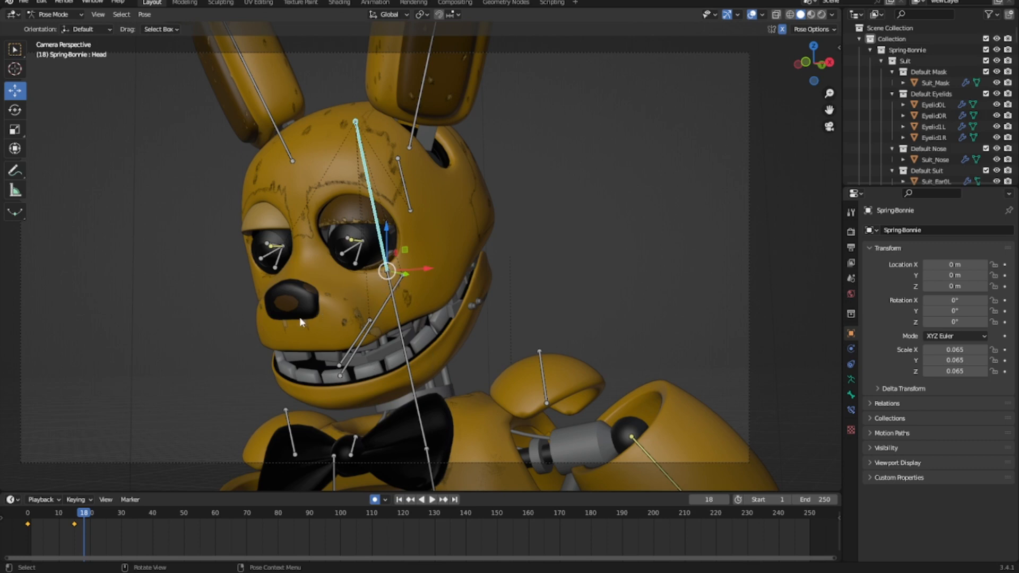
mouse_move(78, 517)
left_mouse_down()
mouse_move(52, 517)
mouse_move(82, 519)
left_mouse_up()
key("r")
key("r")
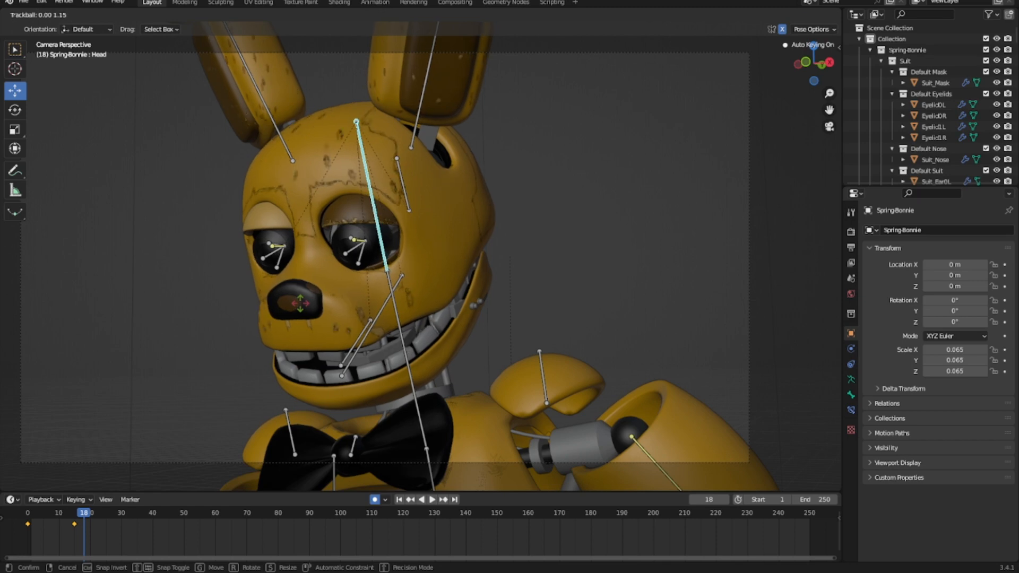
left_click(300, 302)
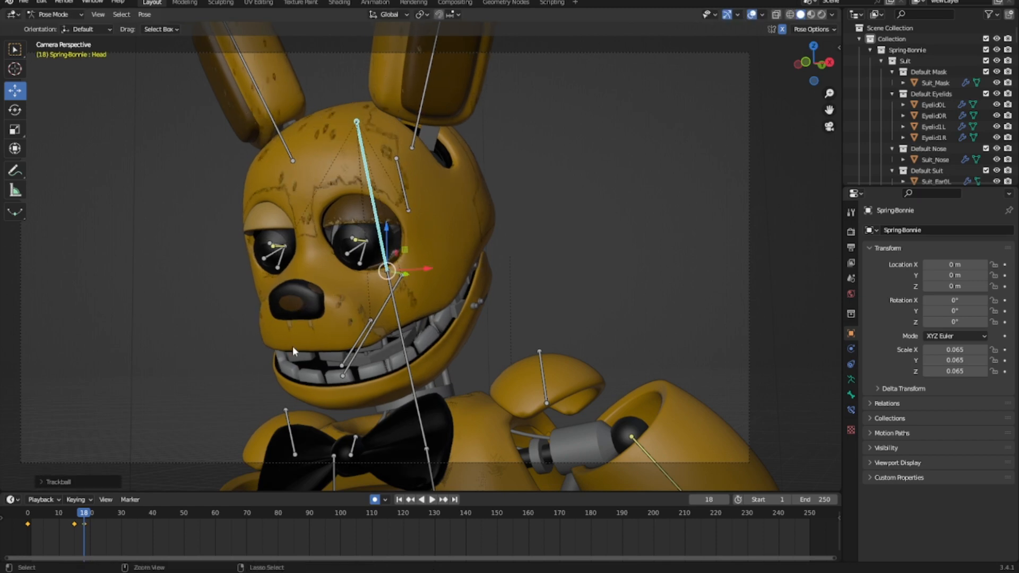
key("r")
key("r")
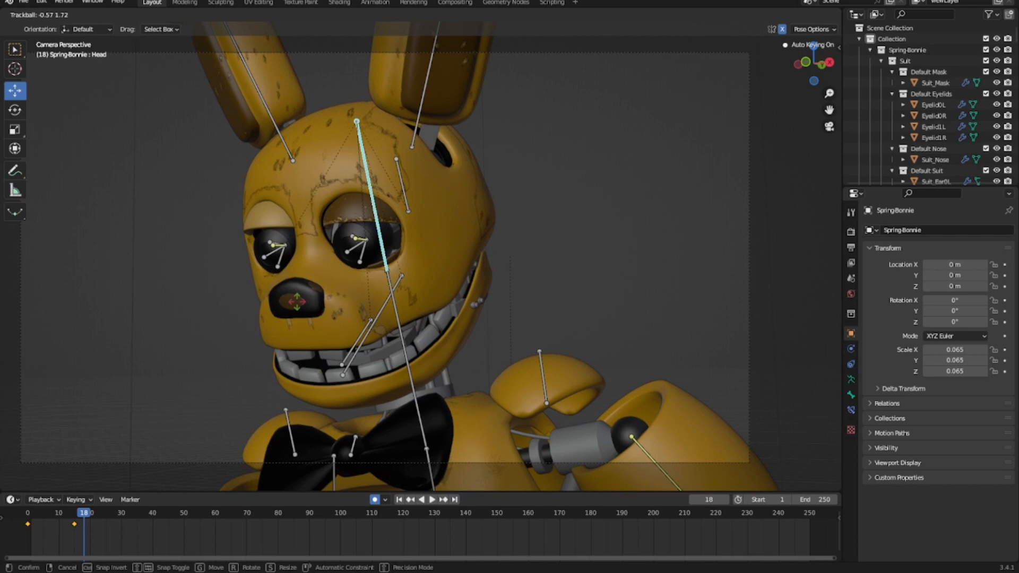
left_click(302, 305)
Play back the head turn including the correction at frame 18
left_click_drag(80, 512, 49, 514)
key("space")
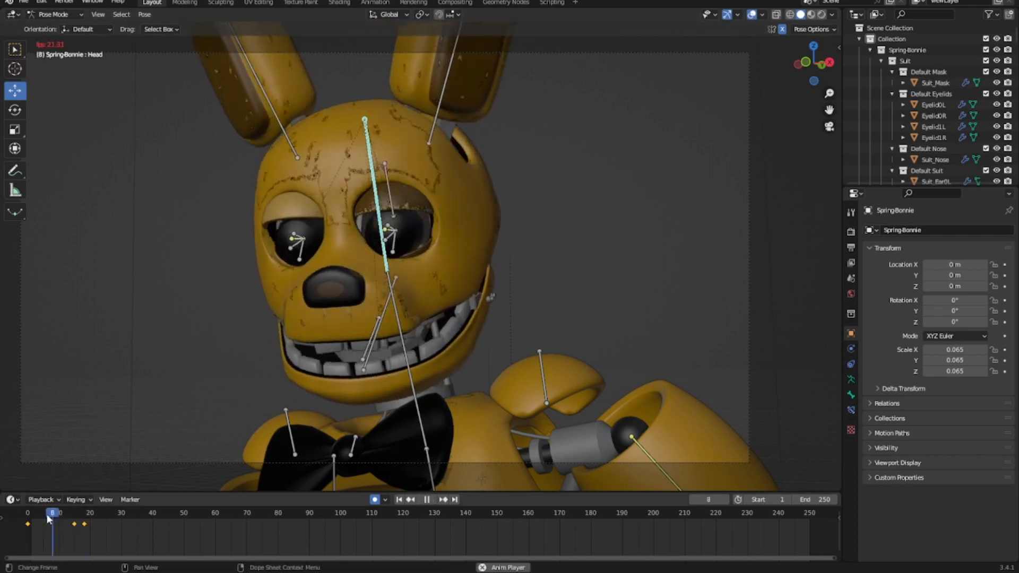
key("space")
At frame 20, trackball-rotate the Head bone slightly away from the camera to key its settling pose
left_click(85, 515)
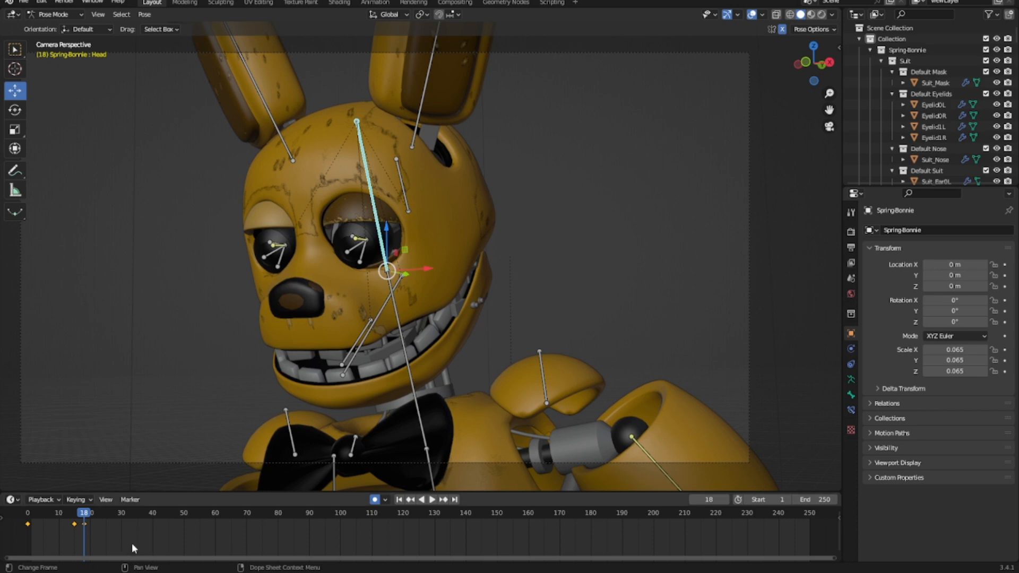
key("KP_Decimal")
key("Right")
key("Right")
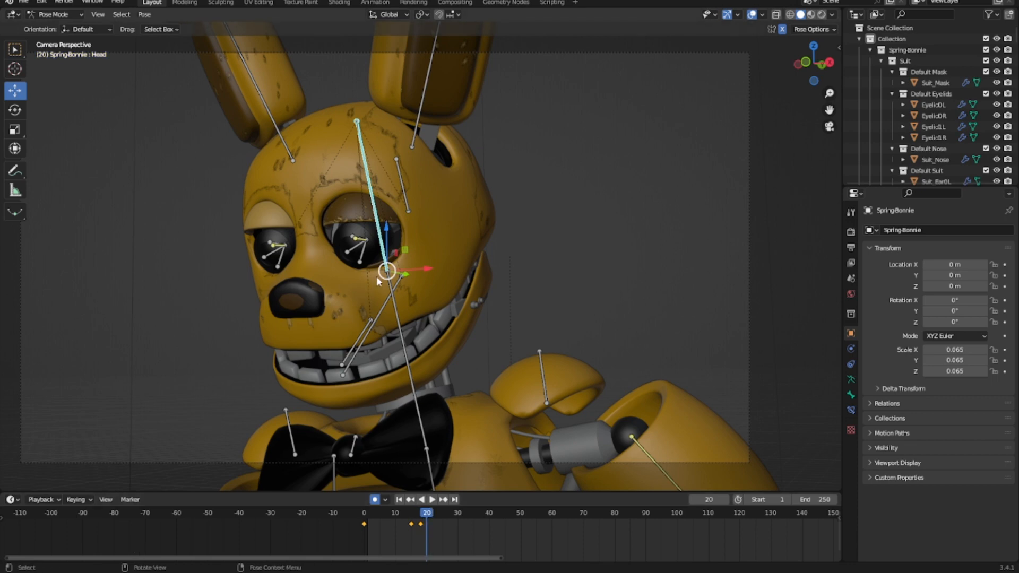
key("r")
key("r")
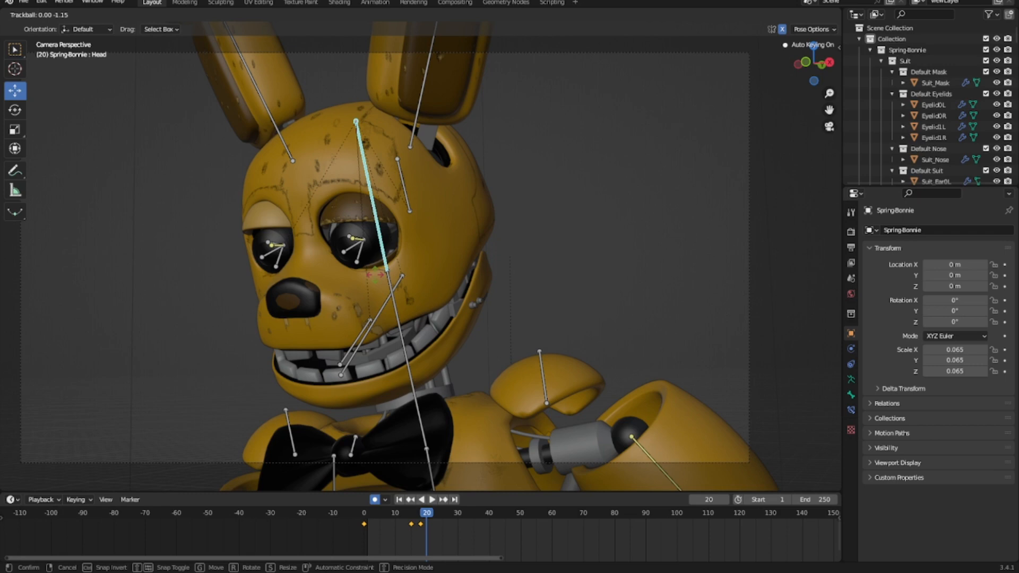
left_click(374, 275)
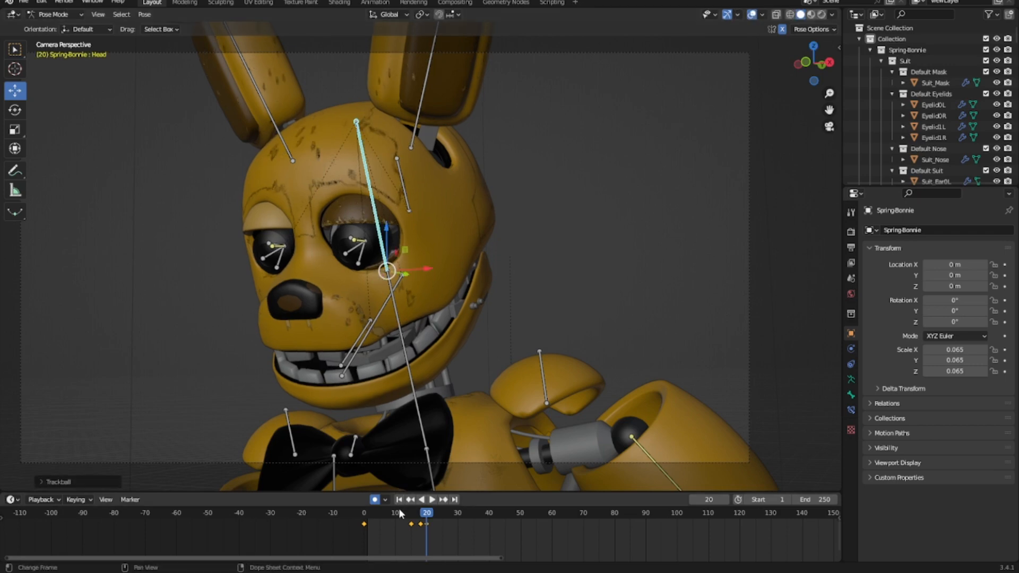
Replay the head animation from the start to review the settling motion, and deselect the Head bone
left_click_drag(399, 508, 349, 514)
key("space")
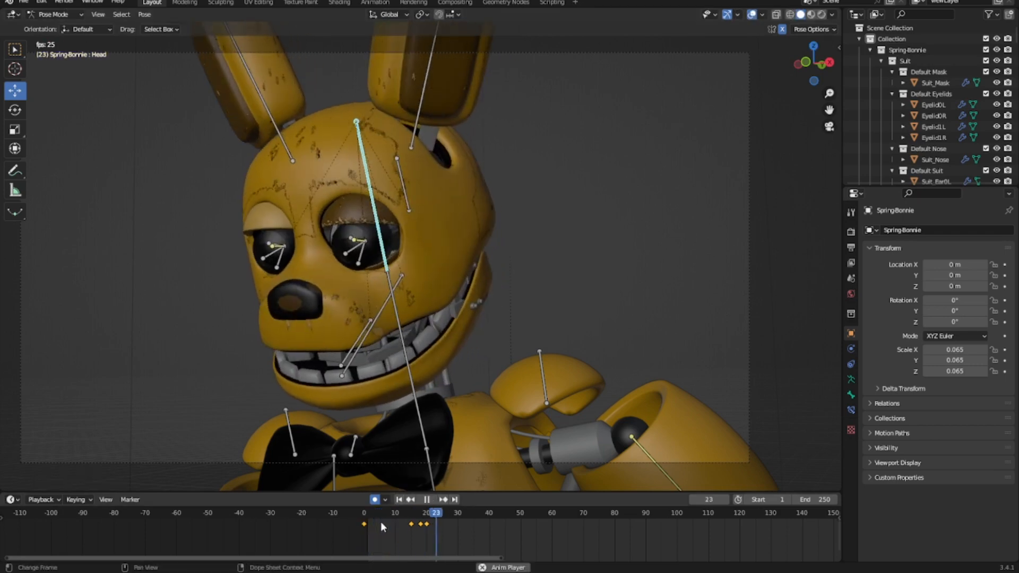
key("space")
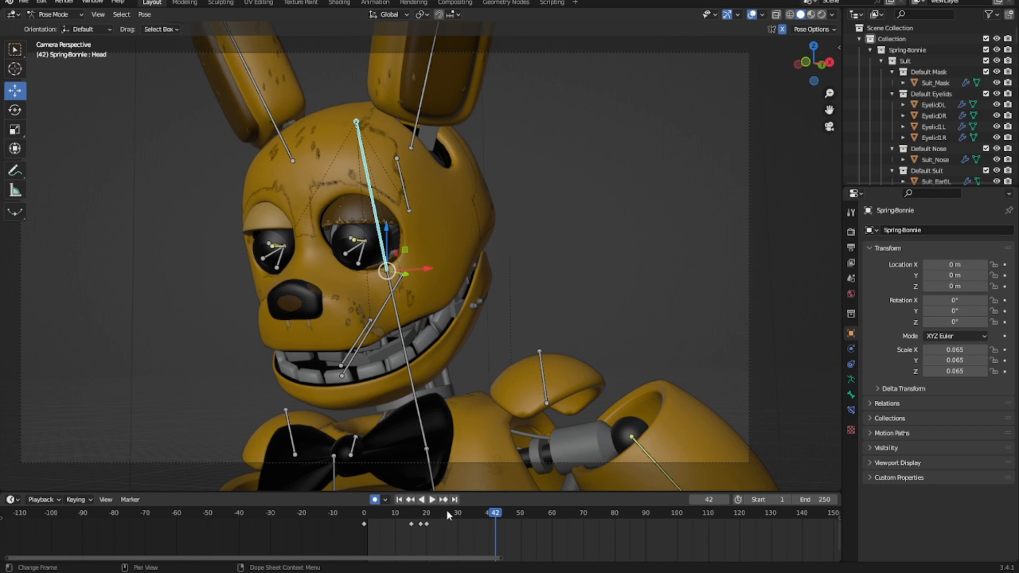
left_click_drag(447, 511, 371, 537)
key("space")
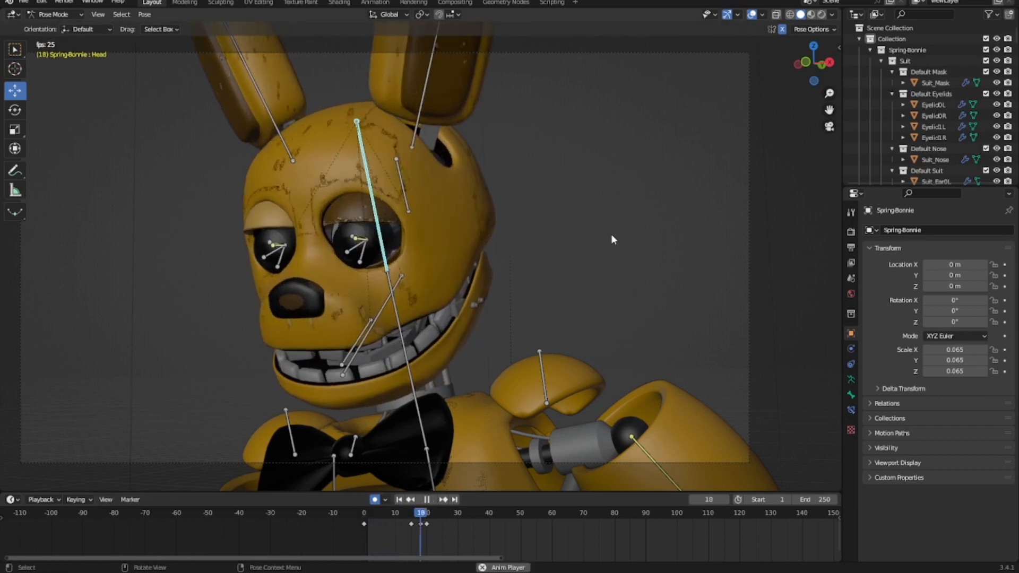
left_click(612, 239)
key("space")
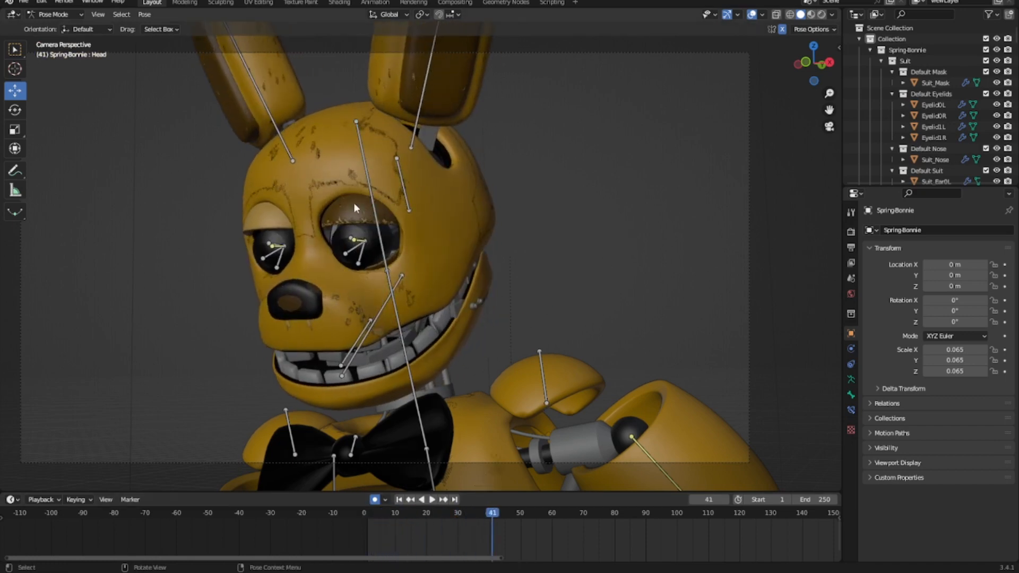
Try trackball-rotating the Mask bone and the eye-case bone
key("r")
key("r")
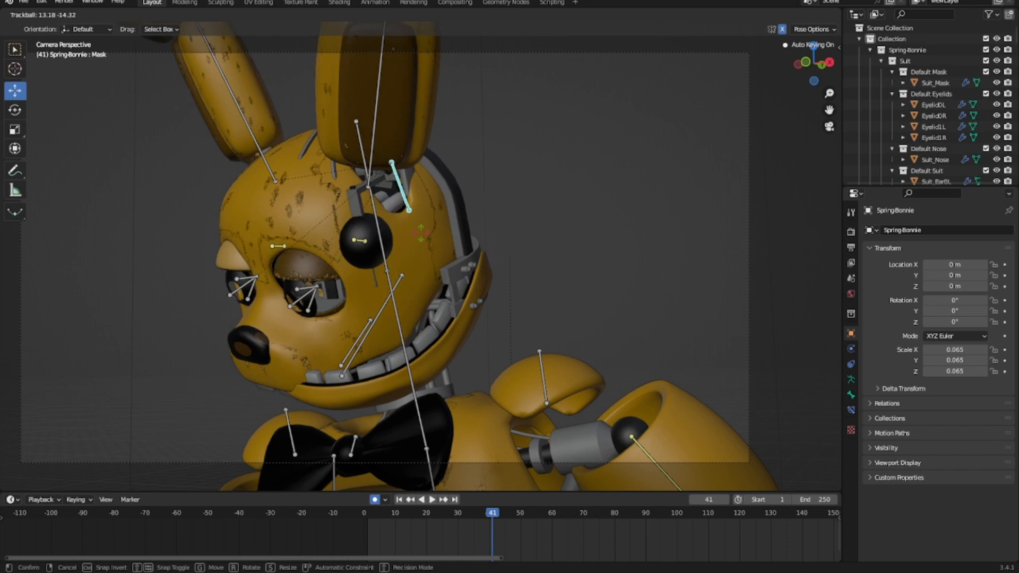
right_click(431, 229)
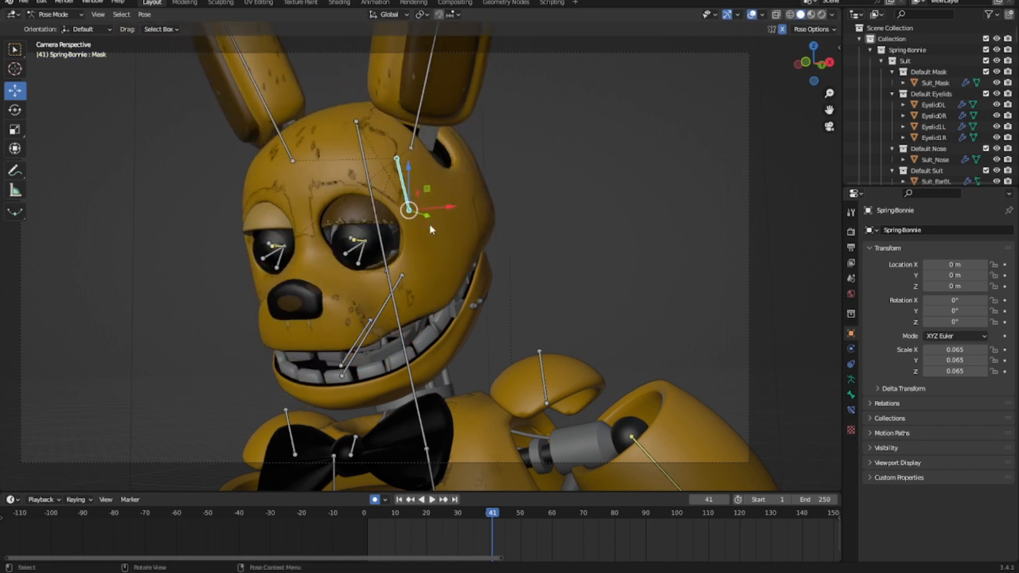
left_click(355, 260)
key("r")
key("r")
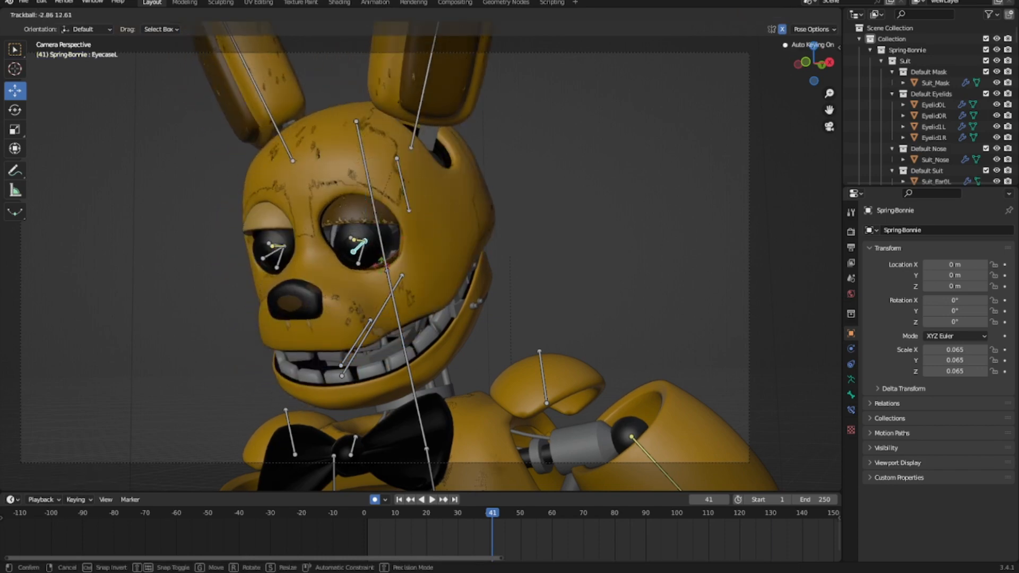
right_click(397, 298)
Select the Jaw bone and insert a keyframe for it at frame 10
left_click(345, 379)
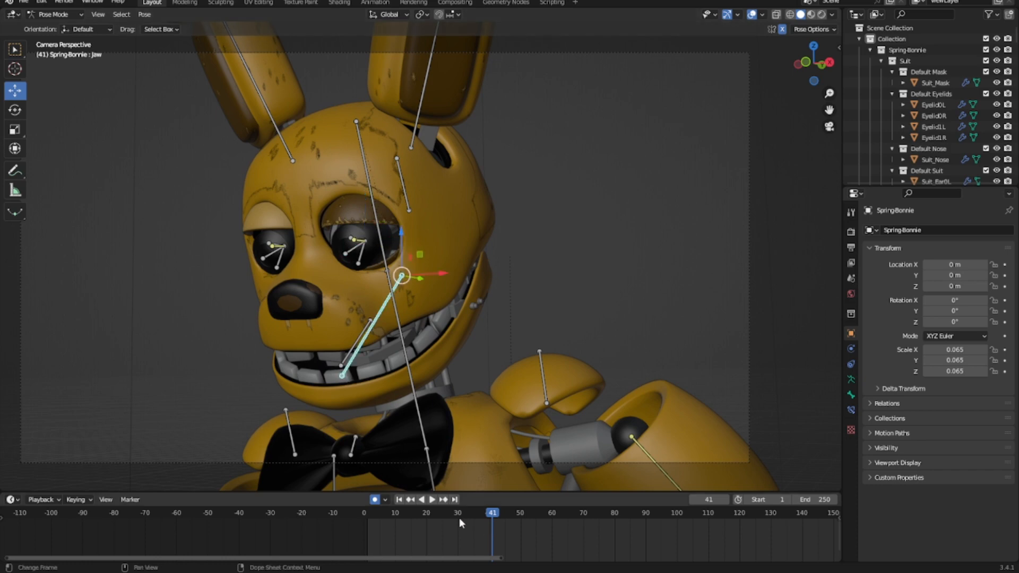
left_click_drag(459, 517, 355, 515)
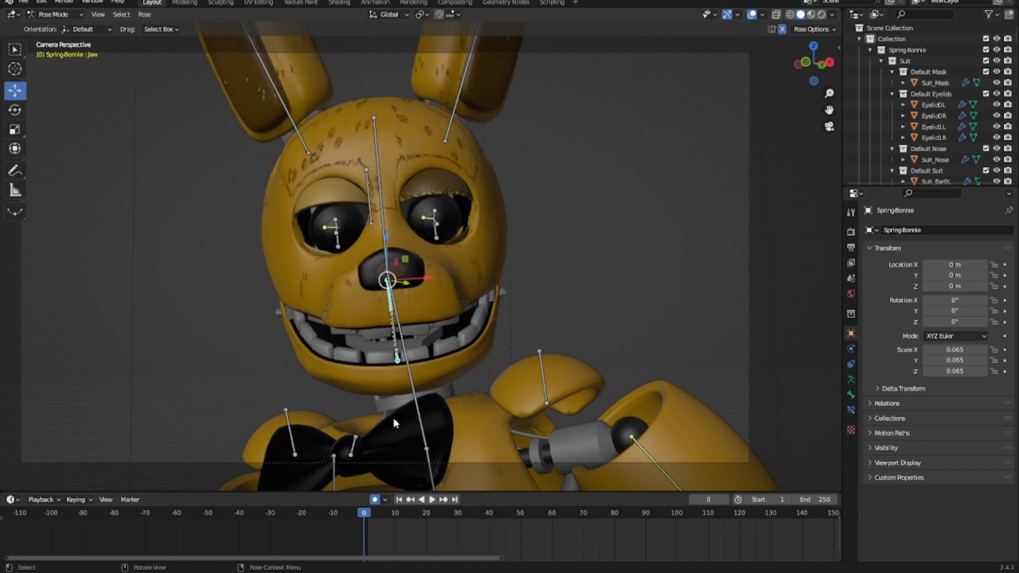
key("space")
key("space")
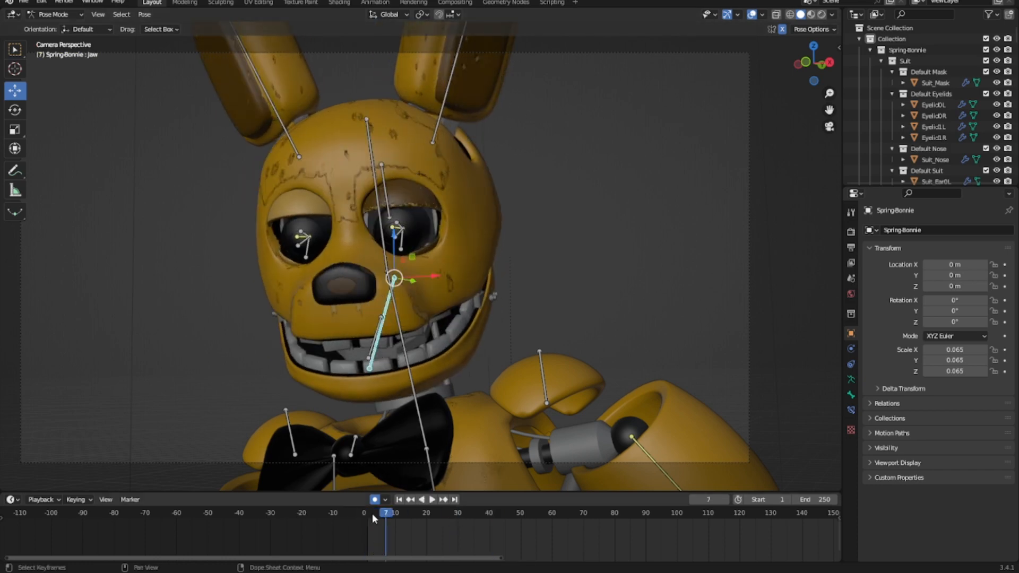
left_click_drag(388, 514, 395, 514)
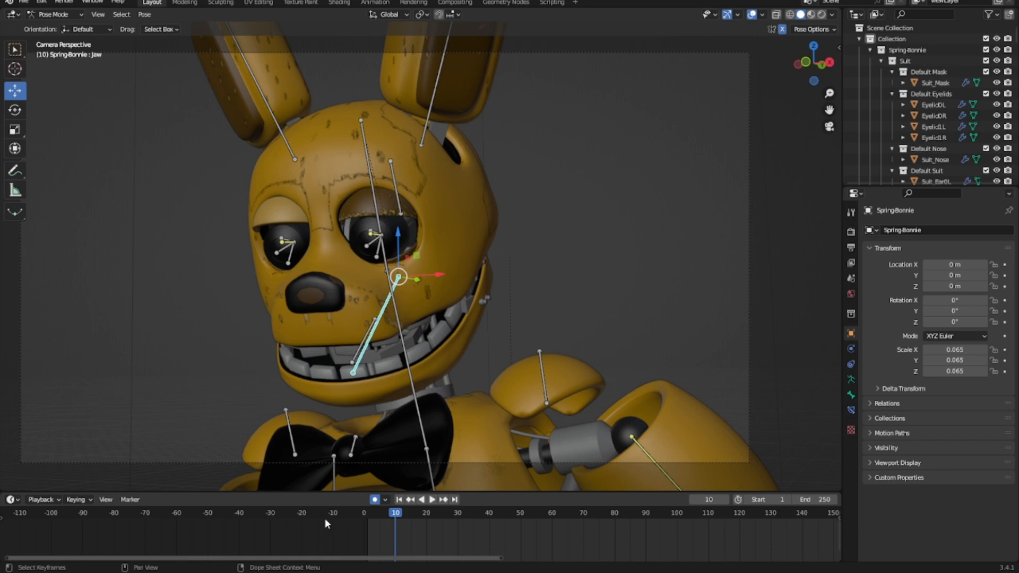
key("i")
left_click(304, 343)
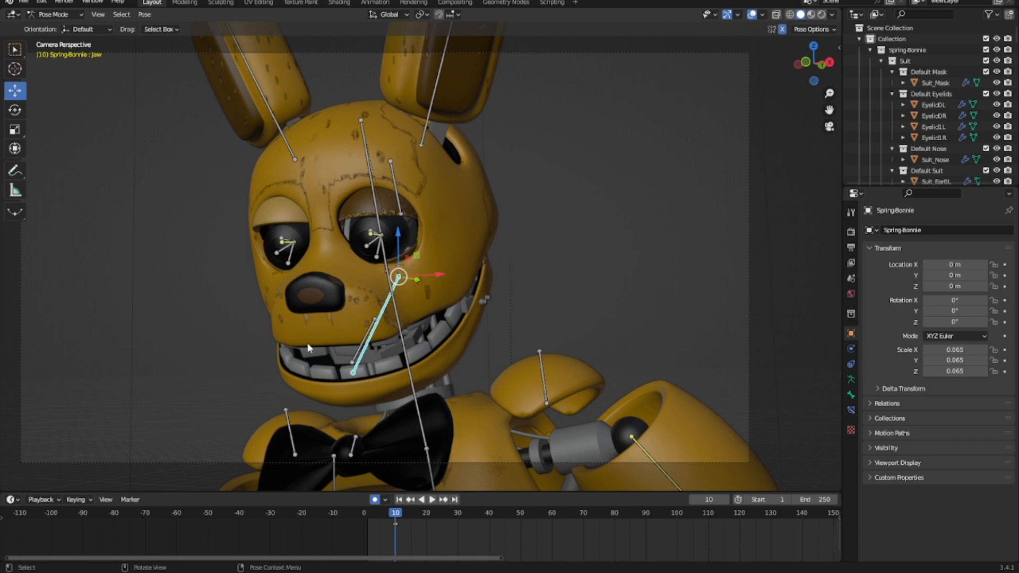
Advance to frame 20 and insert a keyframe for the Jaw bone in its closed pose
key("Right")
key("Right")
key("Right")
key("Right")
key("Right")
key("Right")
key("Right")
key("Right")
key("Right")
key("Right")
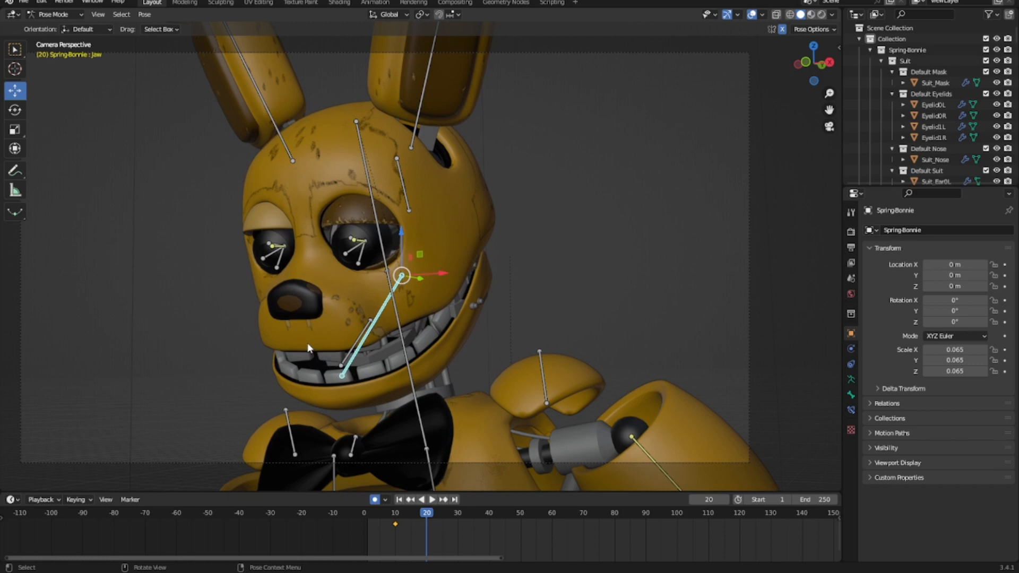
key("i")
left_click(484, 357)
At frame 15, trackball-rotate the Jaw bone downward from a front view outside the camera to open the mouth
key("Left")
key("Left")
key("Left")
key("Left")
key("Left")
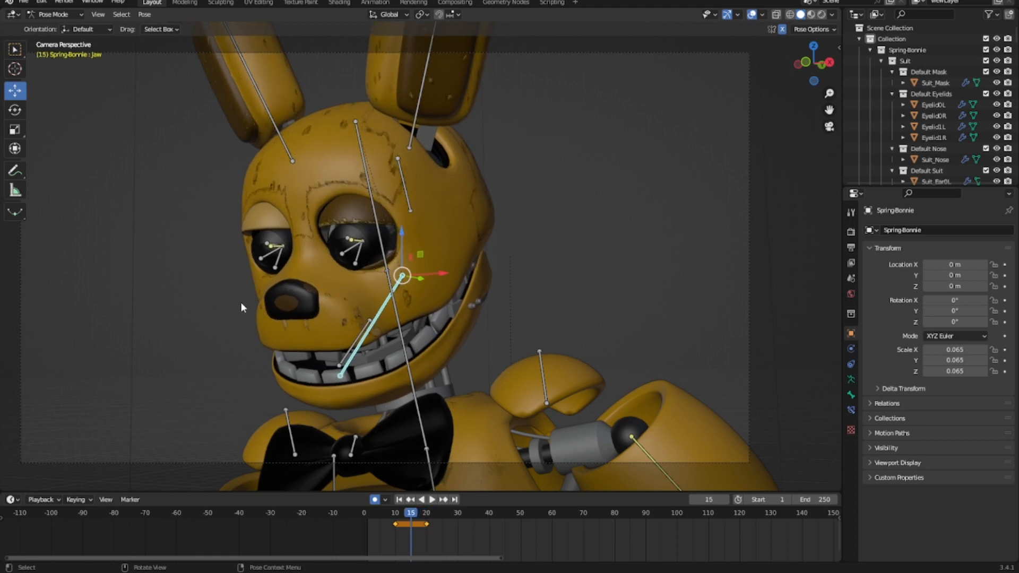
key("r")
left_click(275, 323)
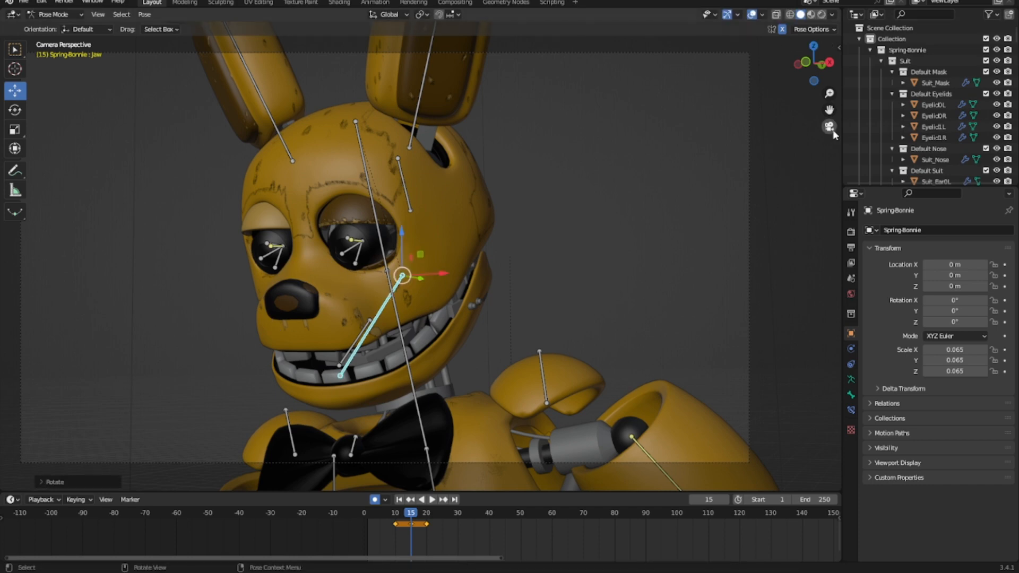
left_click(829, 126)
middle_click_drag(580, 297, 489, 300)
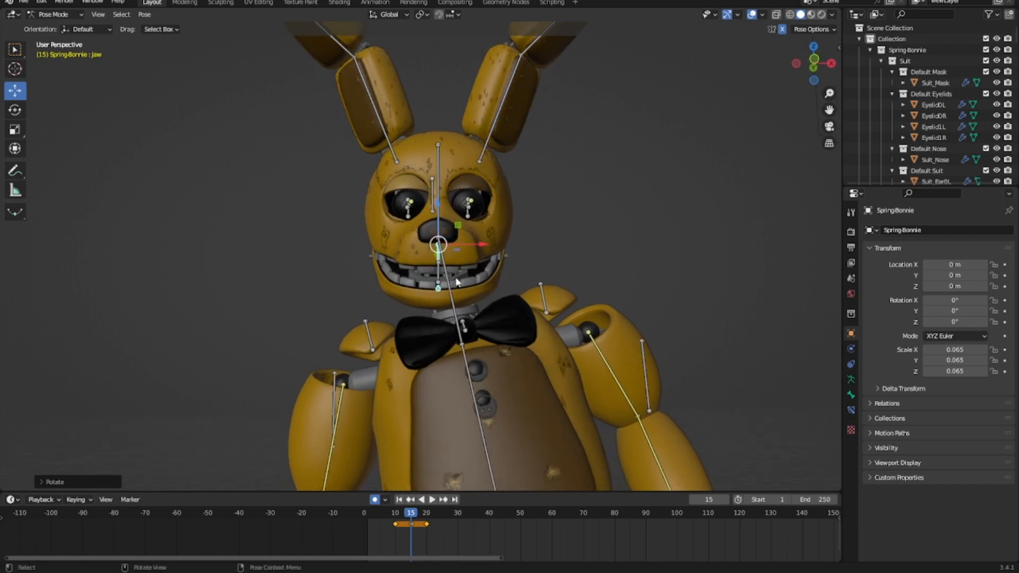
key("r")
key("r")
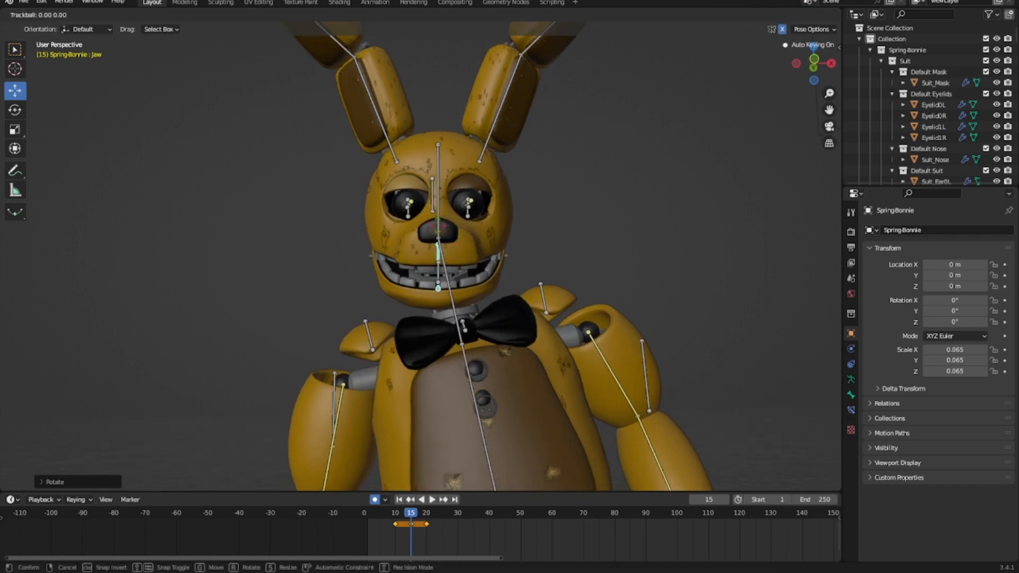
left_click(438, 231)
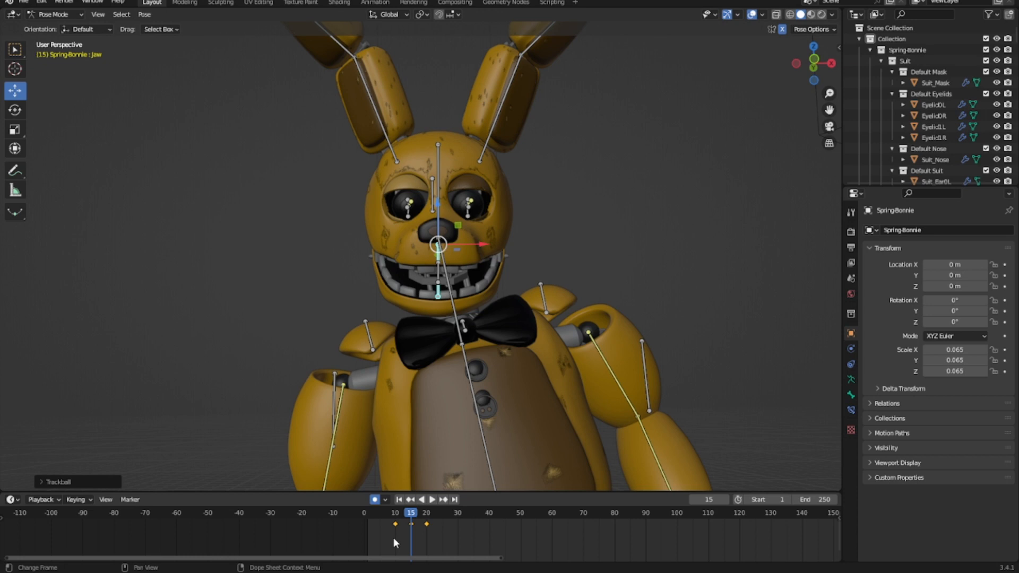
Play the animation from the start to review the mouth opening and closing with the head turn
mouse_move(386, 512)
left_mouse_down()
mouse_move(363, 516)
mouse_move(401, 515)
mouse_move(366, 518)
left_mouse_up()
key("space")
key("space")
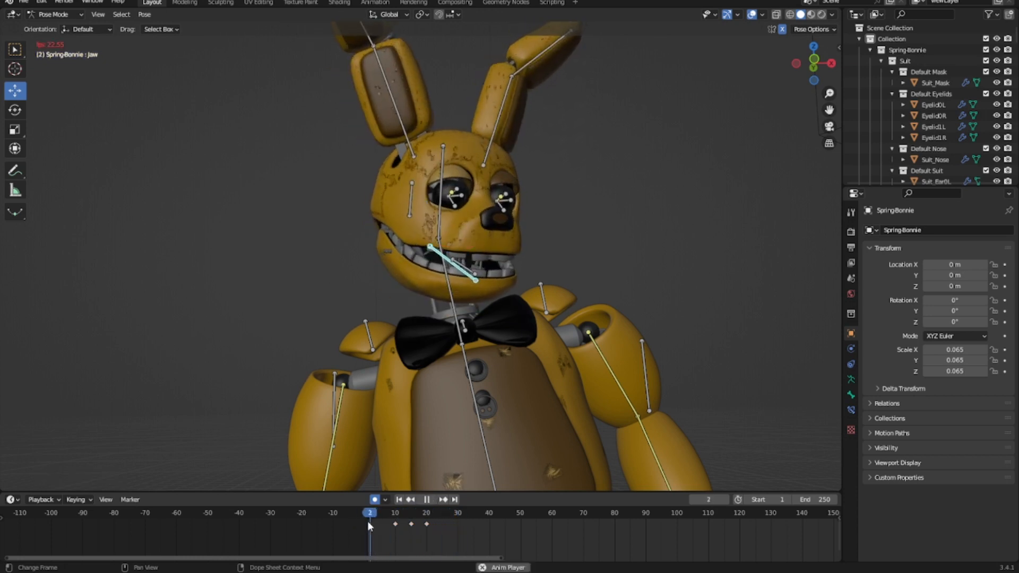
key("space")
left_click(394, 517)
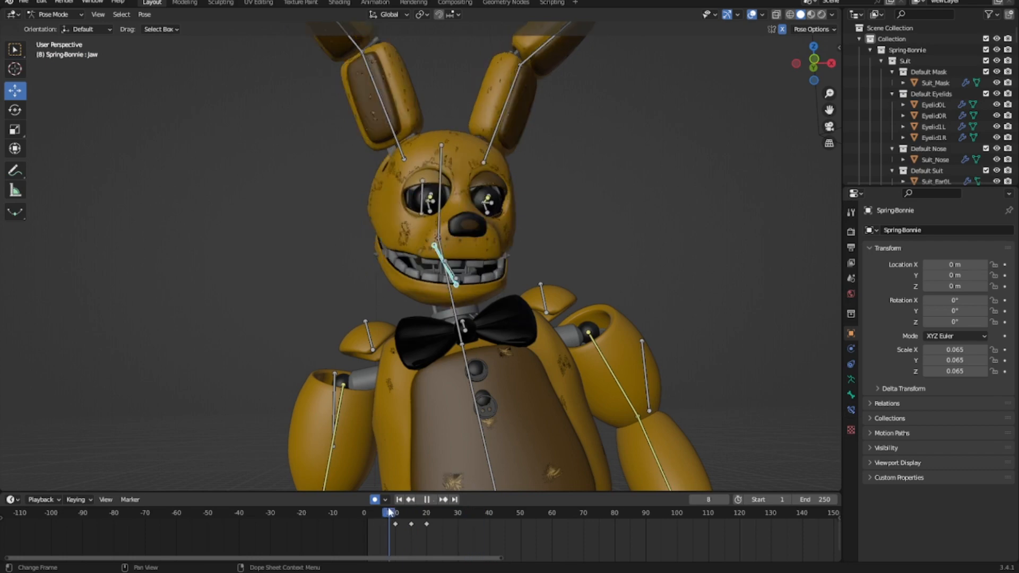
key("space")
key("space")
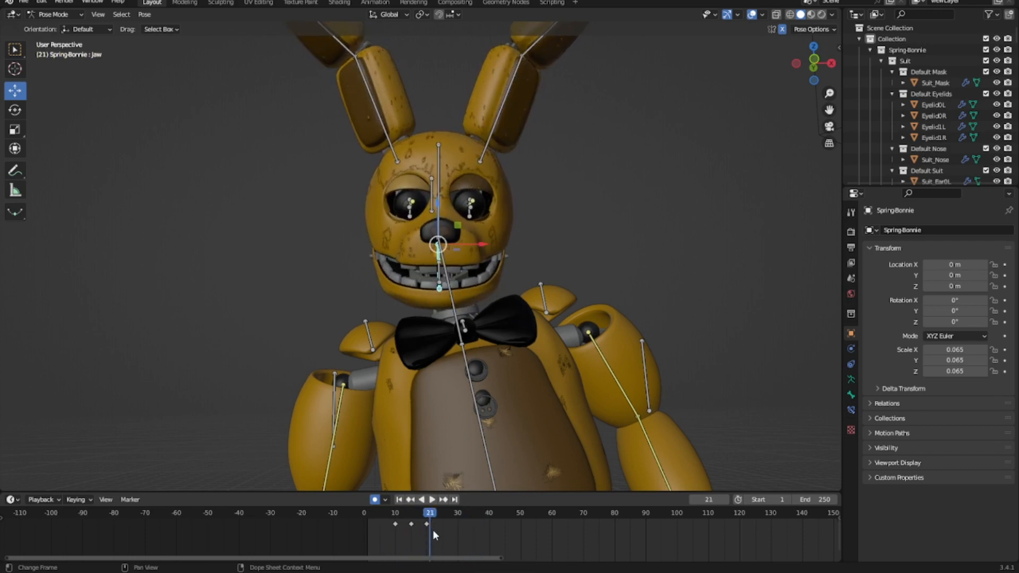
Shift the Jaw bone's last keyframe earlier to frame 18 and replay the motion to check the faster closing
left_click_drag(429, 516, 393, 515)
left_click(422, 526)
key("space")
key("space")
key("space")
key("space")
left_click_drag(422, 525, 420, 521)
left_click(424, 540)
left_click(397, 516)
key("space")
key("space")
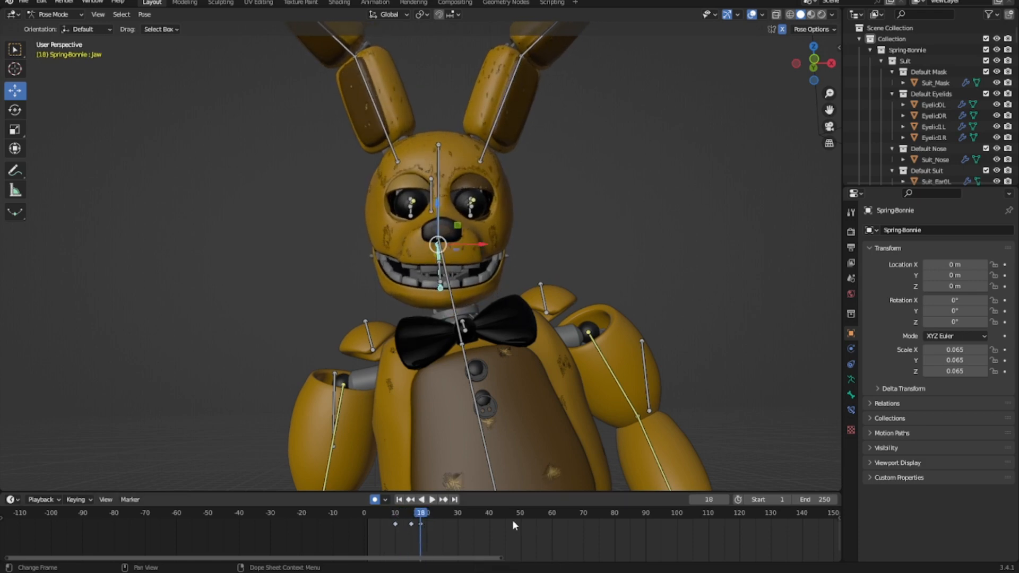
Advance to frame 26 and insert another closed-mouth keyframe for the Jaw bone
key("space")
key("space")
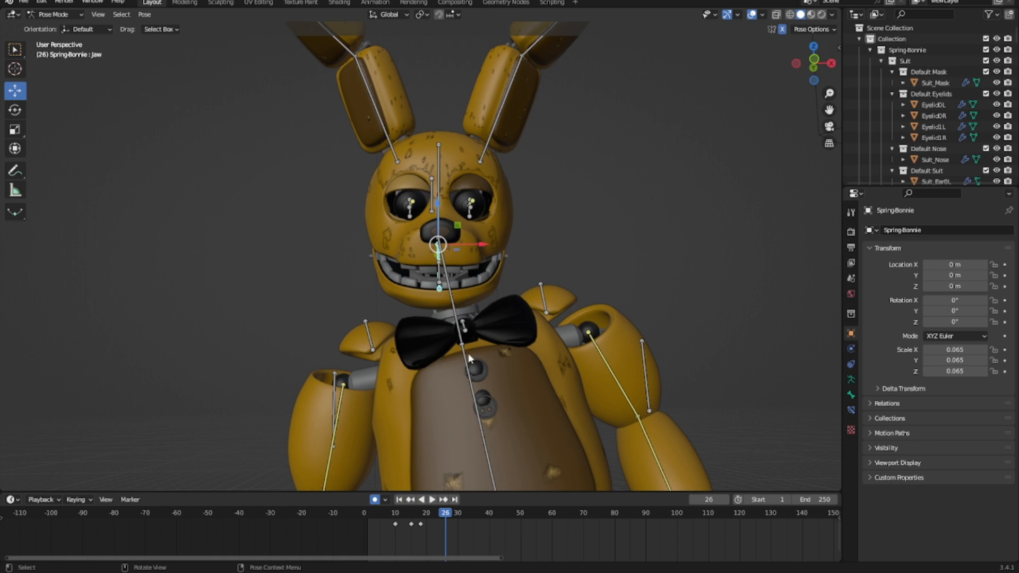
key("i")
left_click(464, 321)
At frame 22, trackball-rotate the Jaw bone downward to key a second, wider mouth opening
left_click(433, 514)
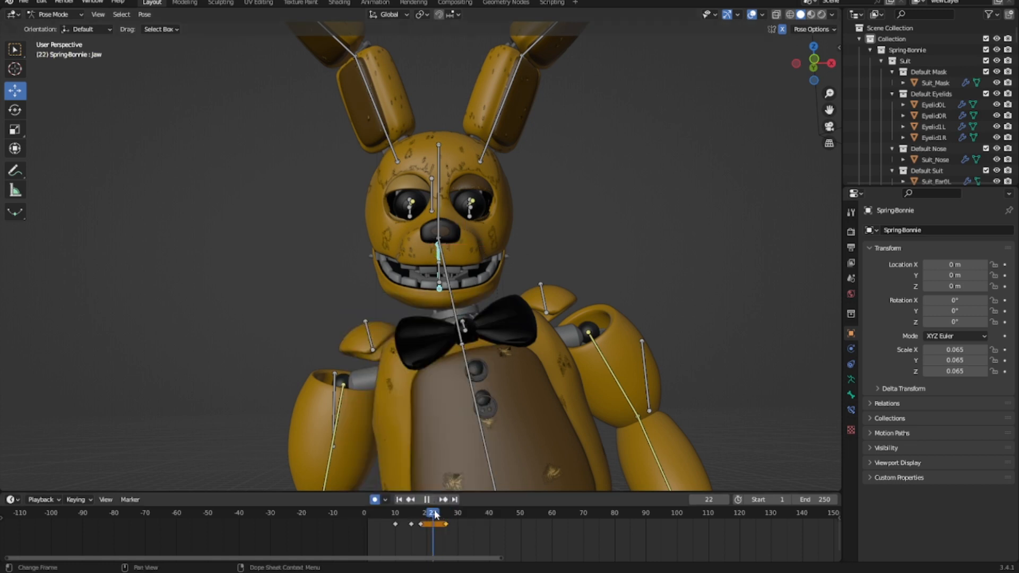
key("r")
key("r")
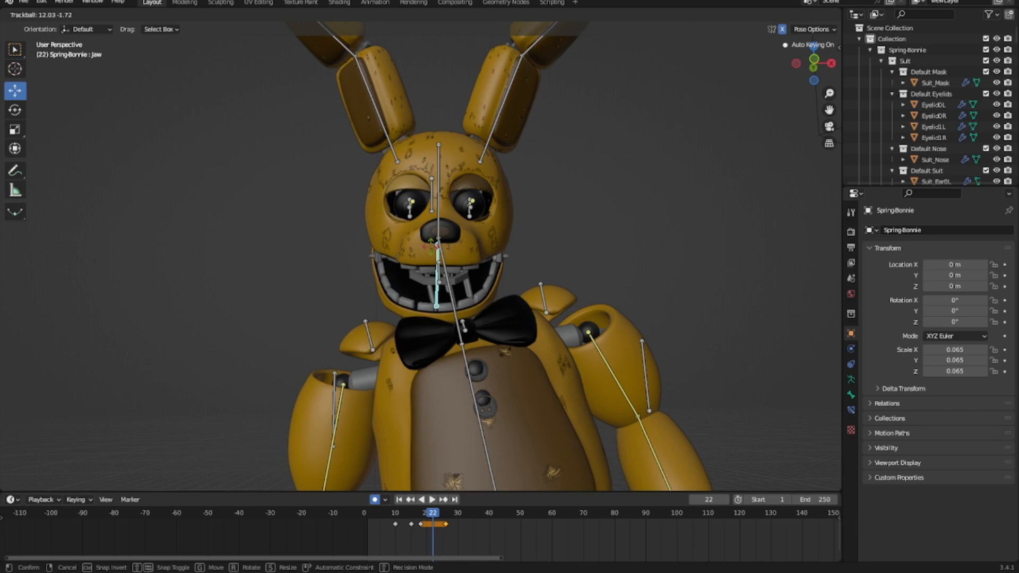
left_click(449, 466)
Replay the animation from the start to review both mouth openings
left_click_drag(396, 517, 363, 518)
key("space")
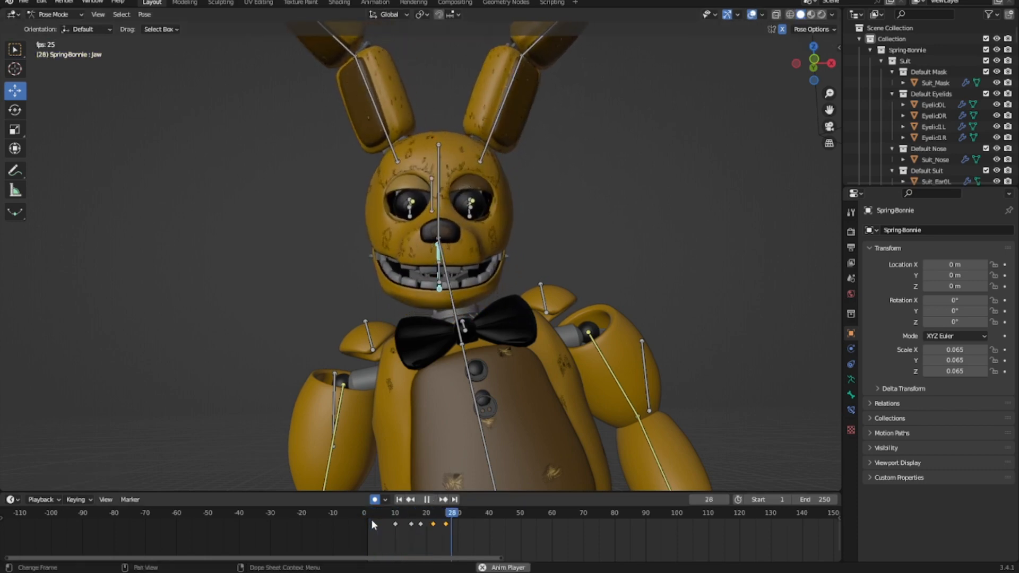
key("space")
left_click_drag(413, 515, 383, 519)
left_click(401, 544)
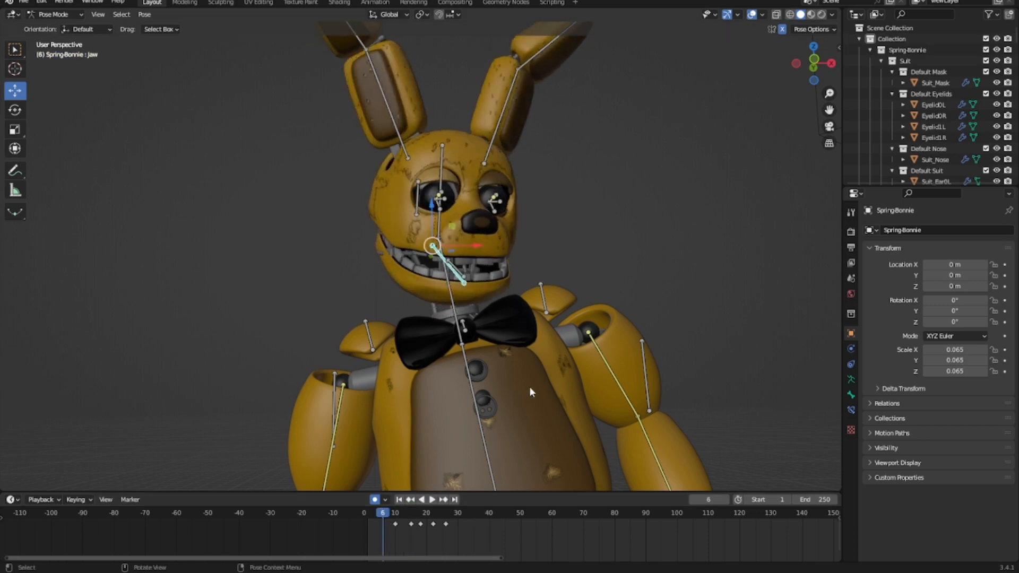
left_click(777, 234)
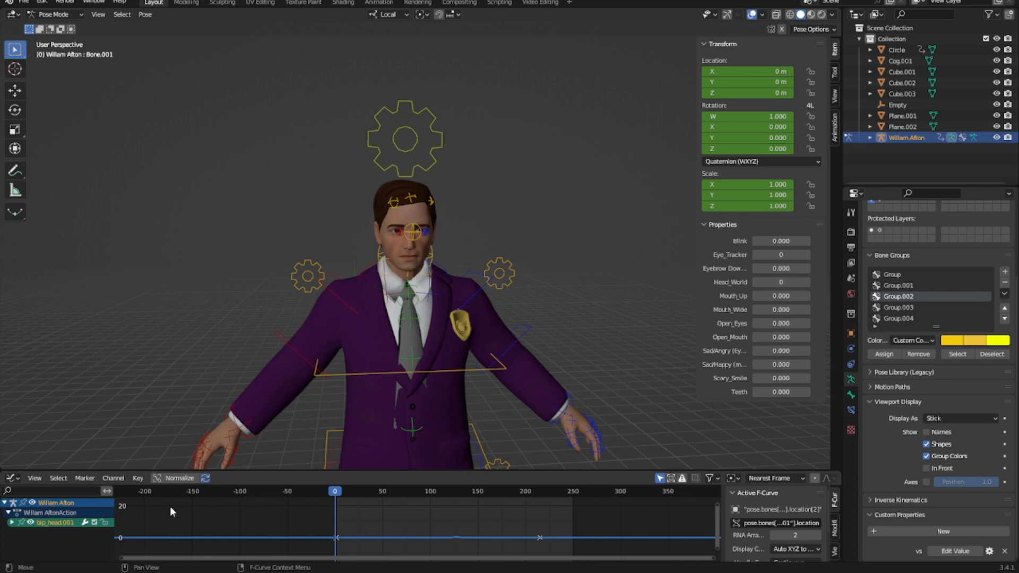
In the William Afton scene, change the Graph Editor area below the viewport to a Timeline
left_click(13, 479)
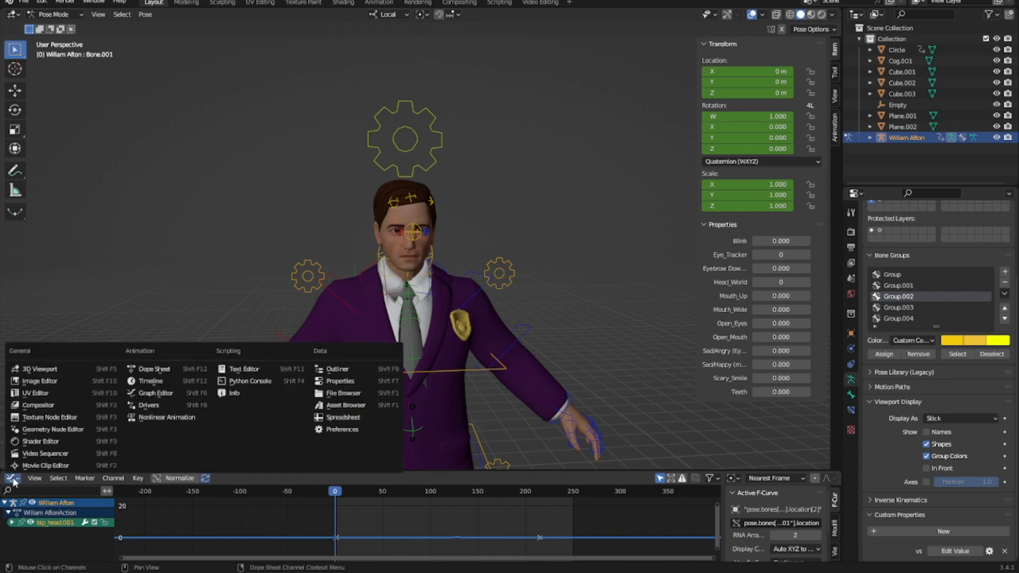
left_click(165, 380)
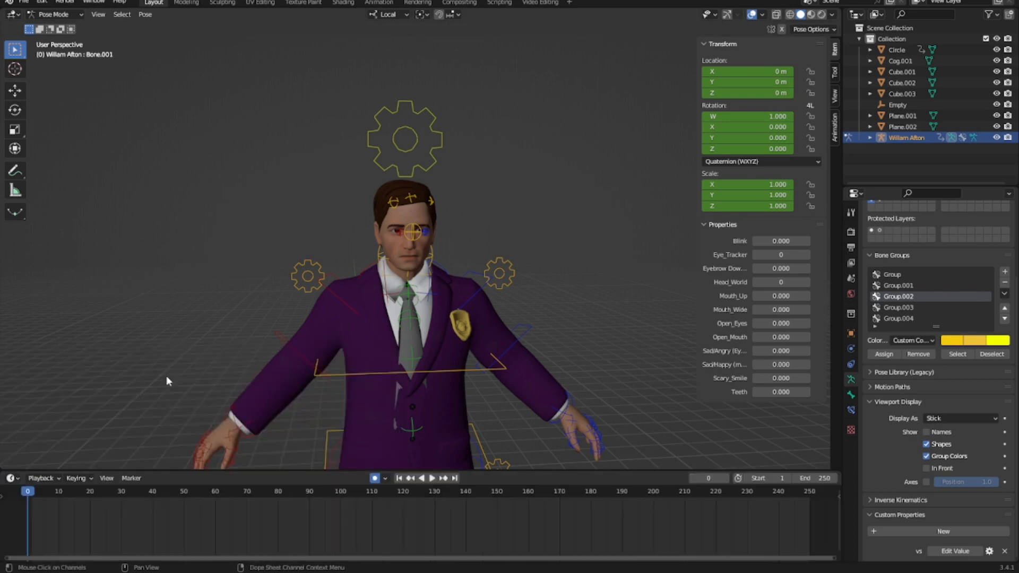
middle_click_drag(167, 376, 227, 385)
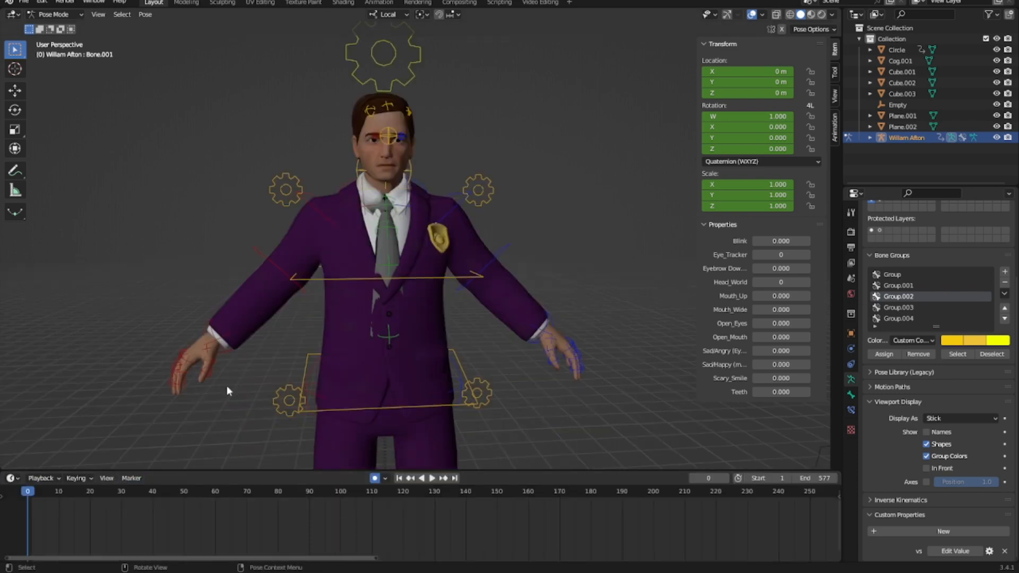
Try rotating William Afton's bip_lowerarm_R bone and clear its rotation again
left_click(255, 254)
mouse_move(267, 274)
middle_mouse_down()
mouse_move(235, 337)
mouse_move(276, 273)
middle_mouse_up()
key("r")
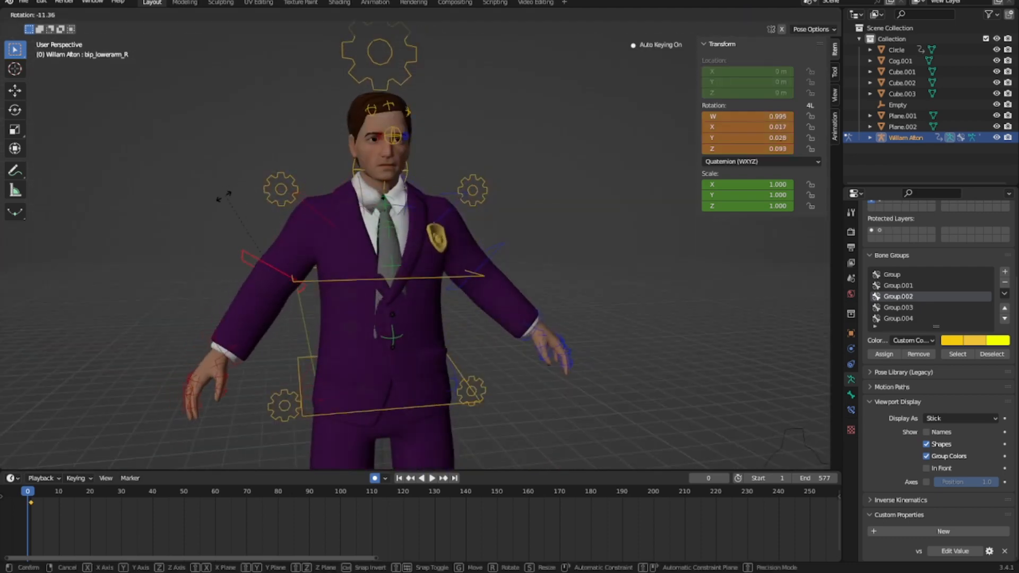
left_click(231, 234)
key("alt+r")
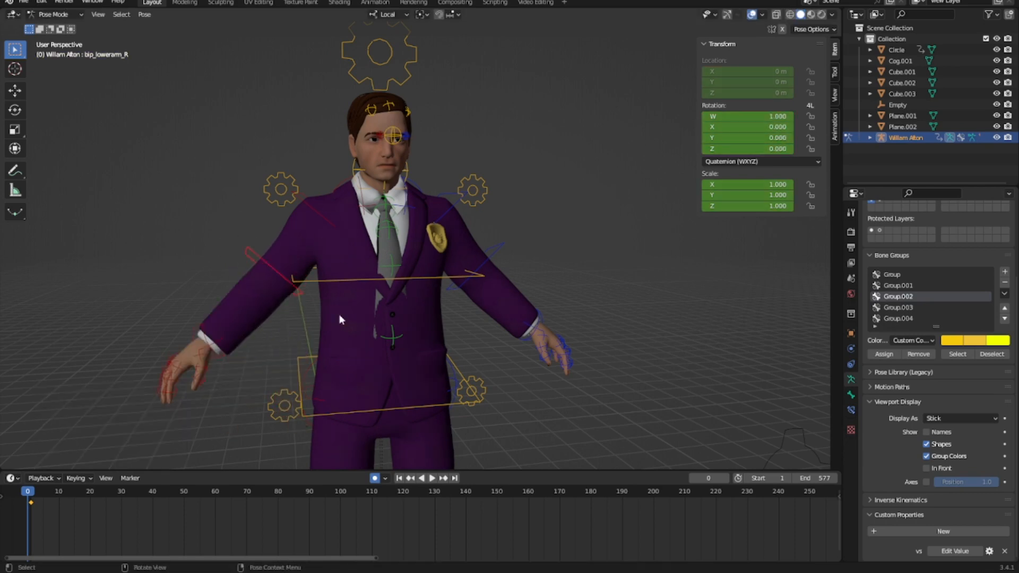
Select the bip_head bone and insert a Location & Rotation keyframe for it at frame 0
scroll(423, 133, "up", 4)
middle_click_drag(425, 131, 336, 222, "shift")
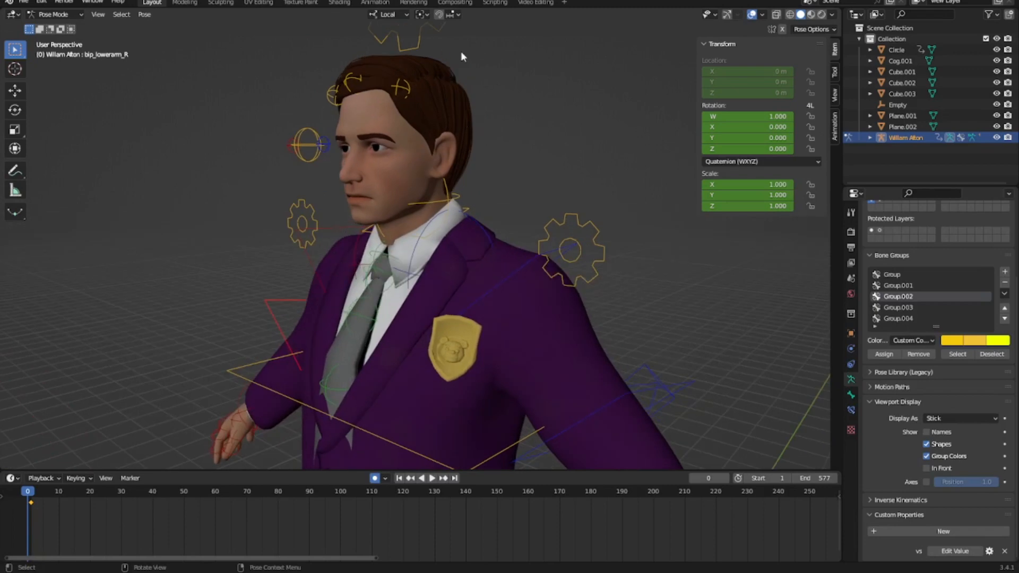
left_click(425, 203)
middle_click_drag(425, 202, 387, 275)
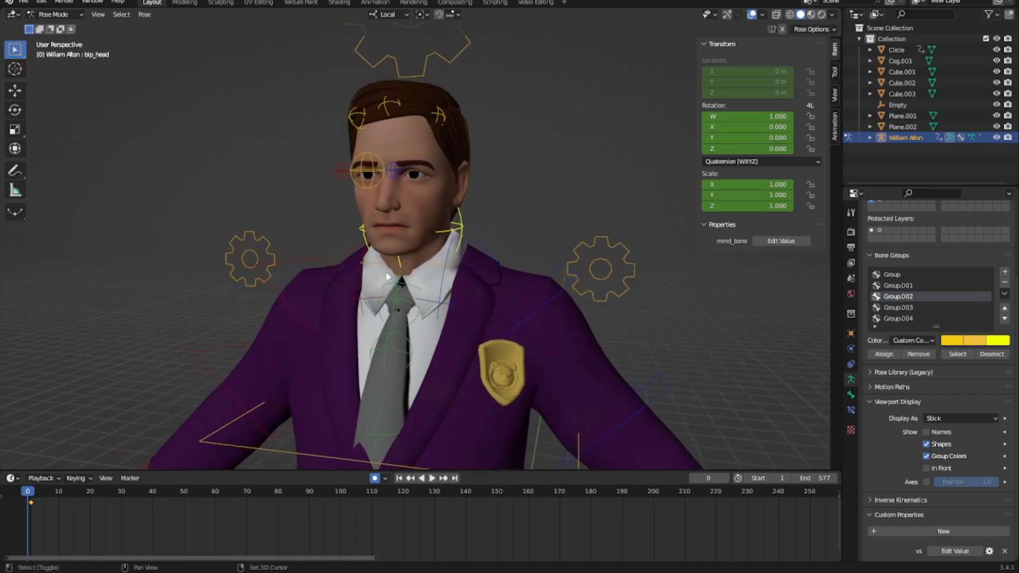
key("i")
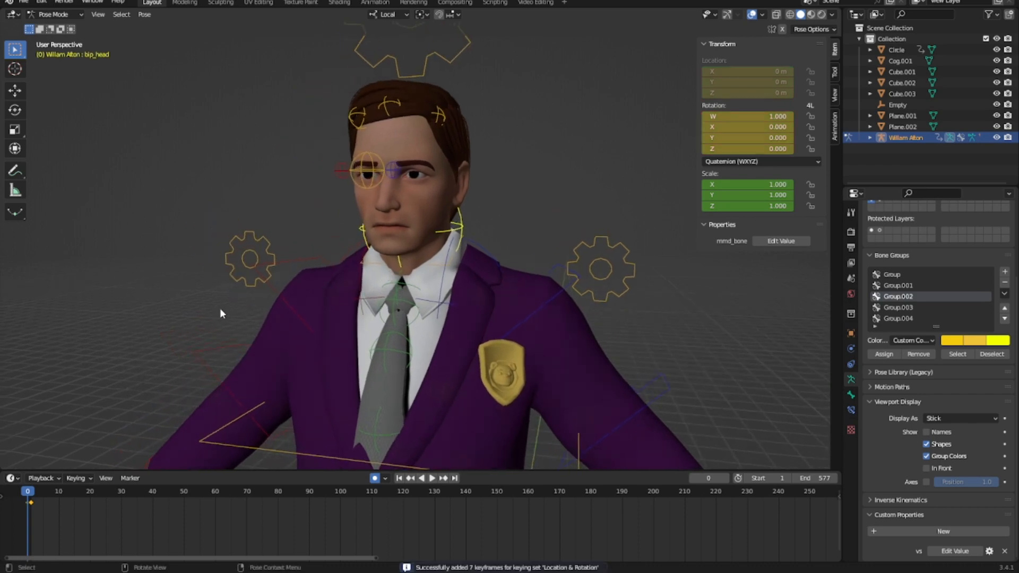
At frame 12, trackball-rotate the bip_head bone by about 8° and 21° to key the turned head
key("Right")
key("Right")
key("Right")
key("Right")
key("Right")
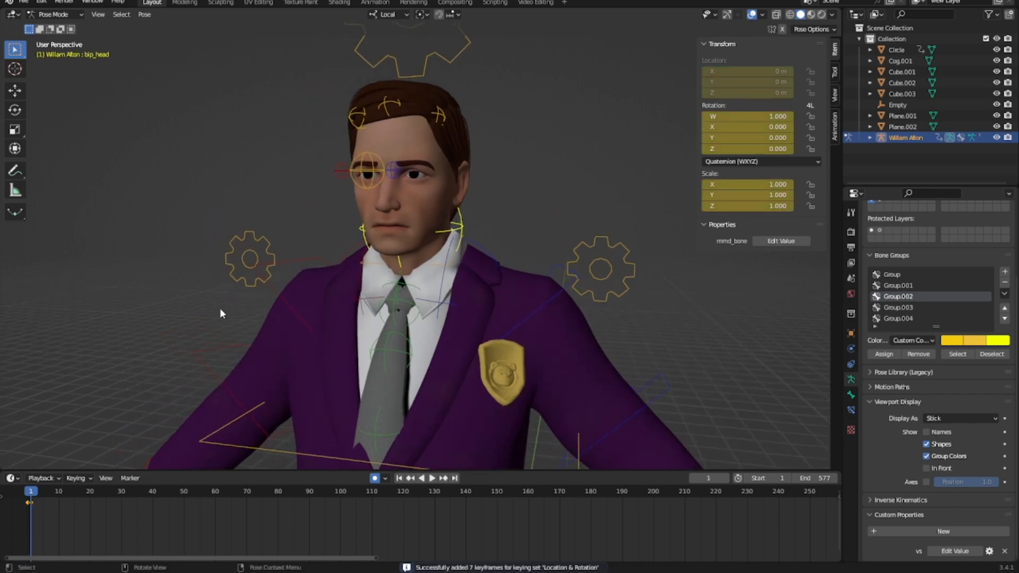
key("Right")
key("Right")
key("Right")
key("Right")
key("Right")
key("Right")
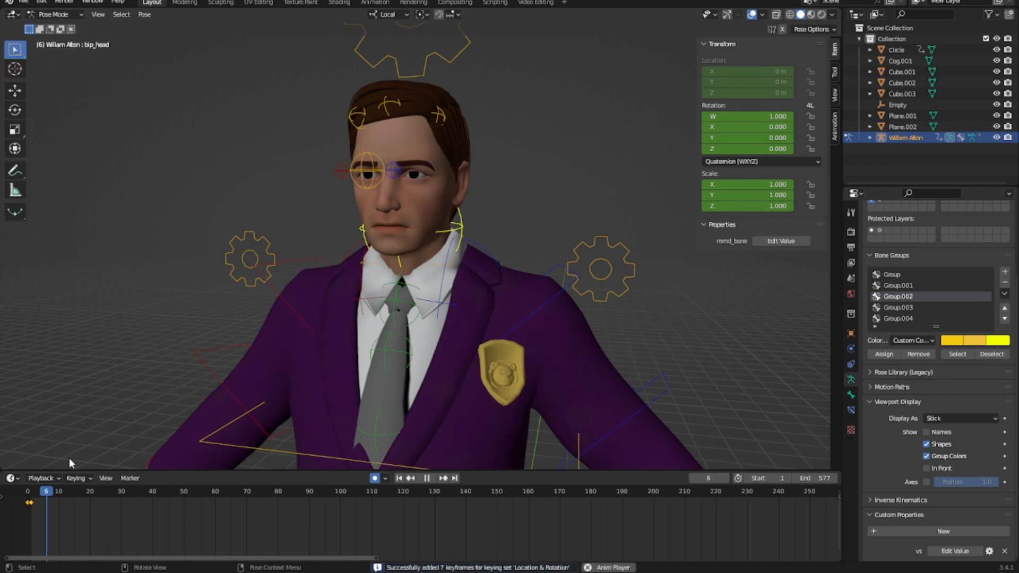
key("r")
key("r")
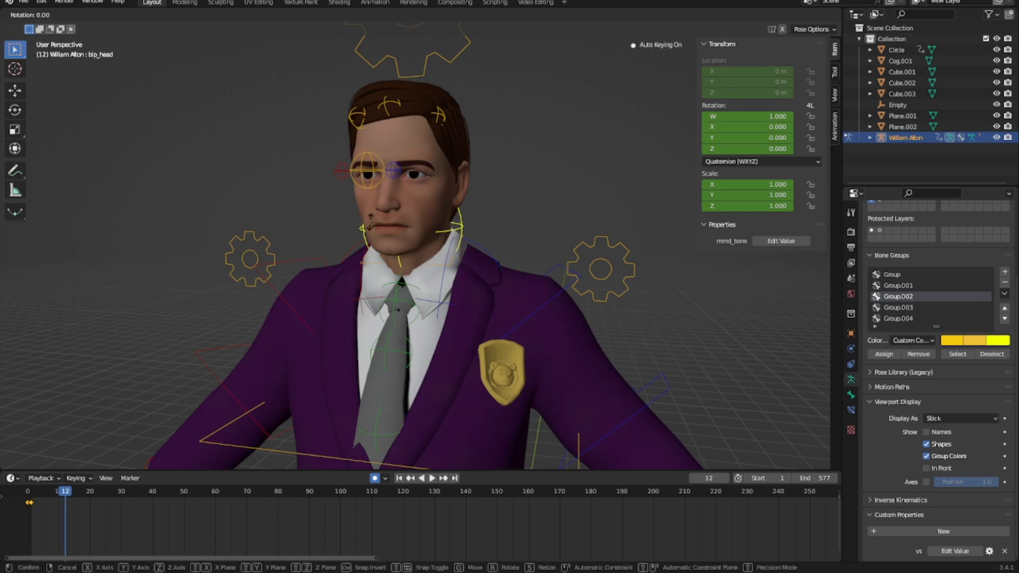
left_click(392, 230)
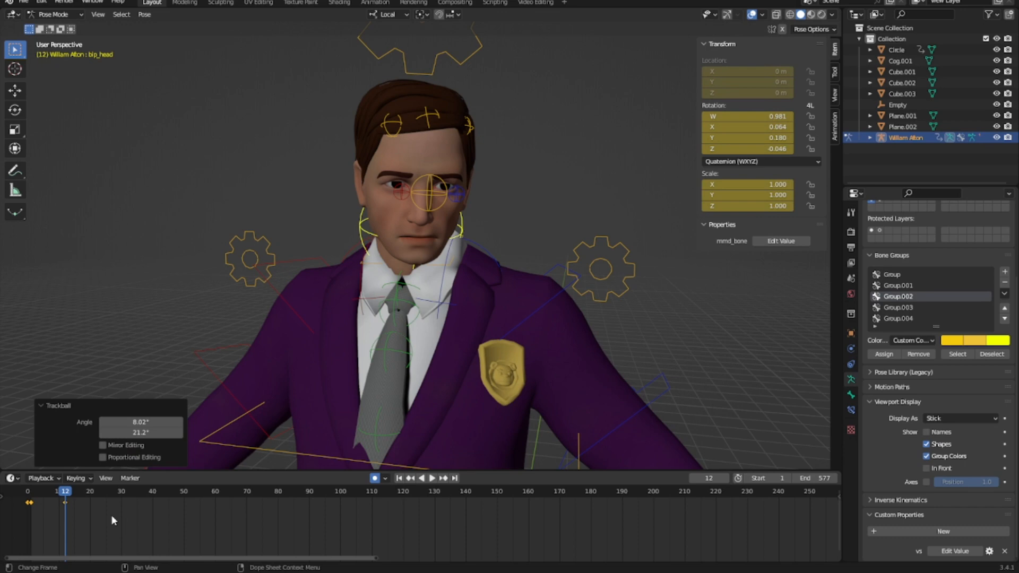
Play the head turn from the start and again from frame 12 to judge the timing of the next pose
left_click_drag(64, 496, 24, 516)
key("space")
key("space")
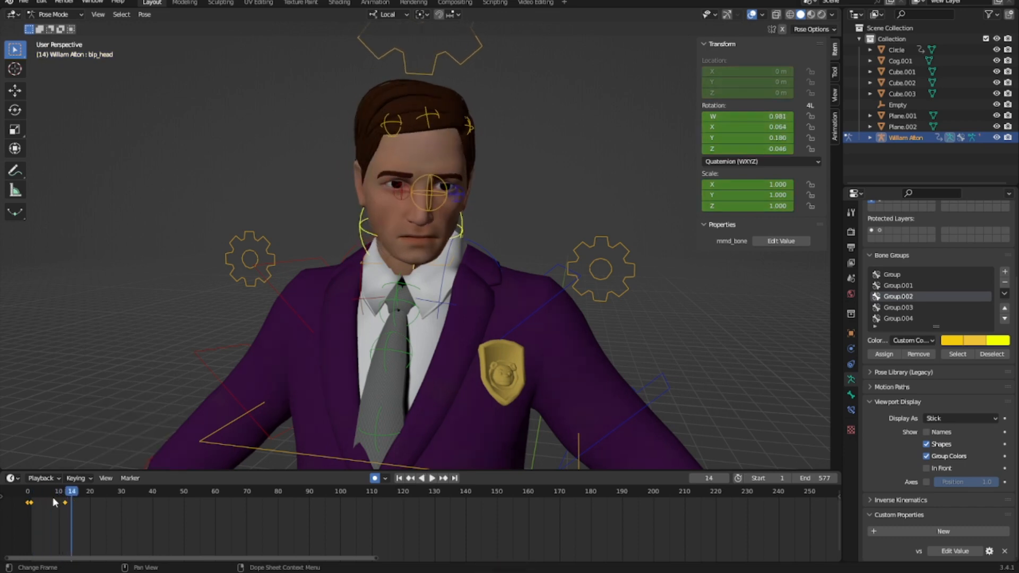
left_click(66, 491)
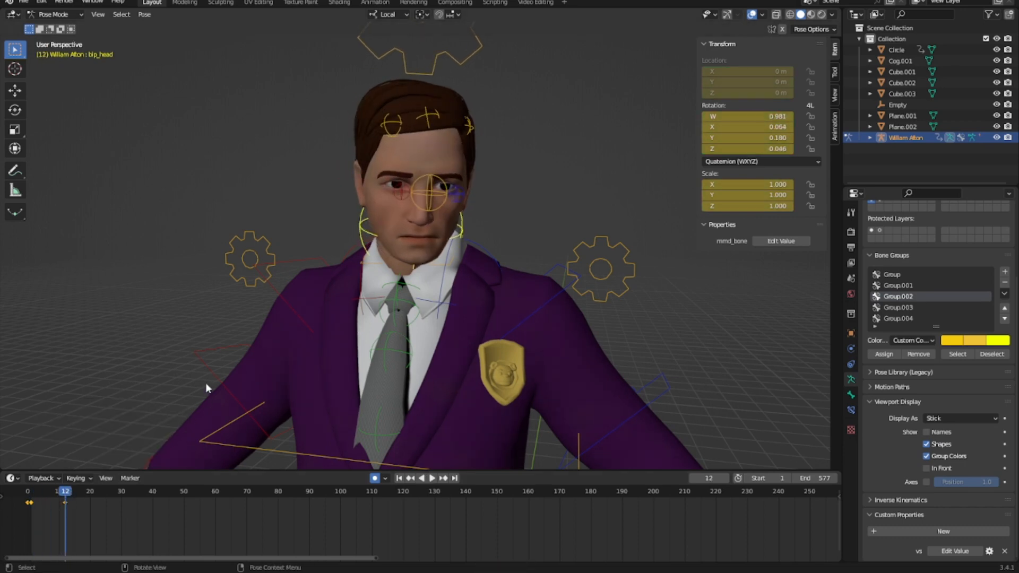
key("space")
key("space")
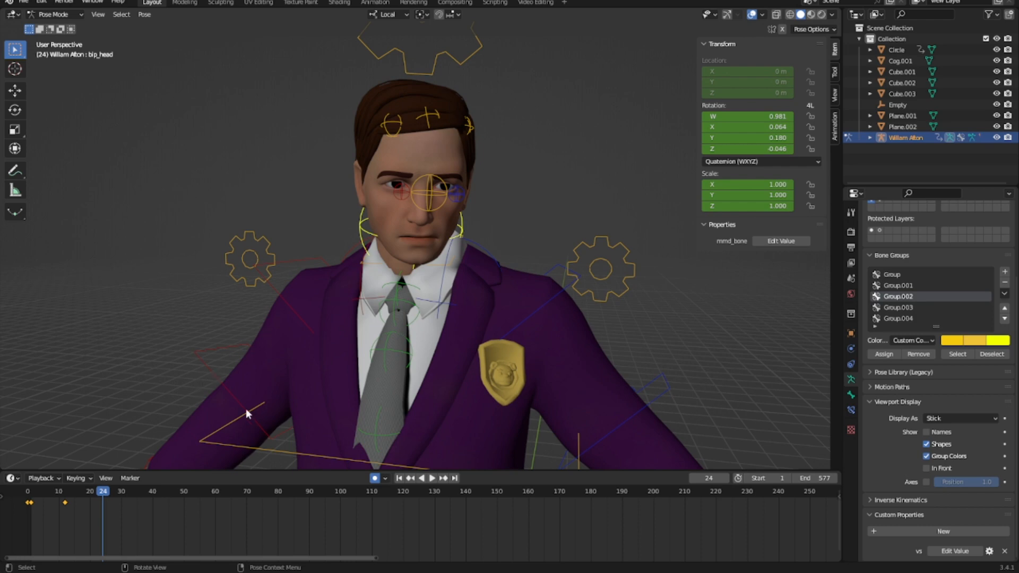
left_click(65, 493)
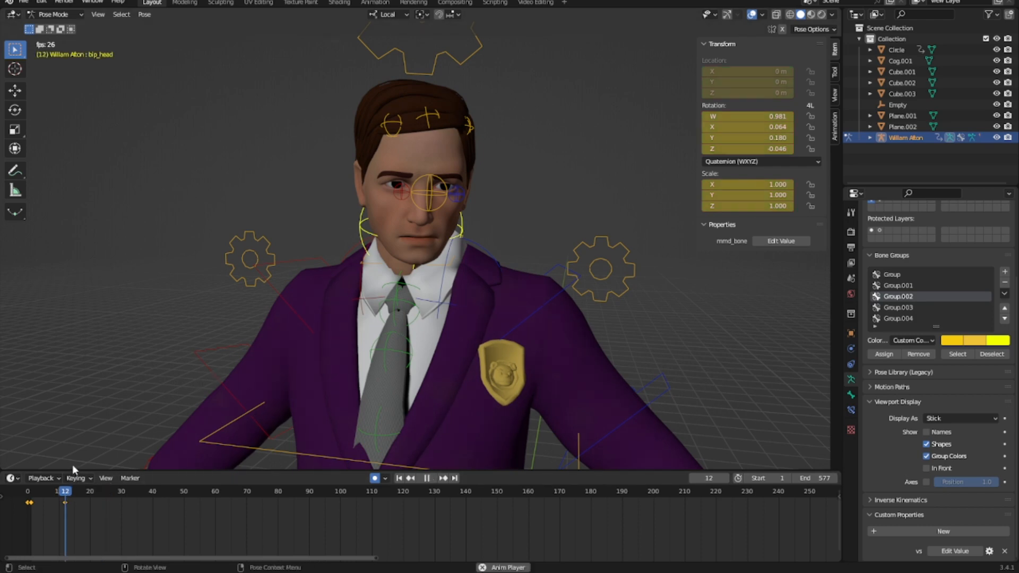
key("space")
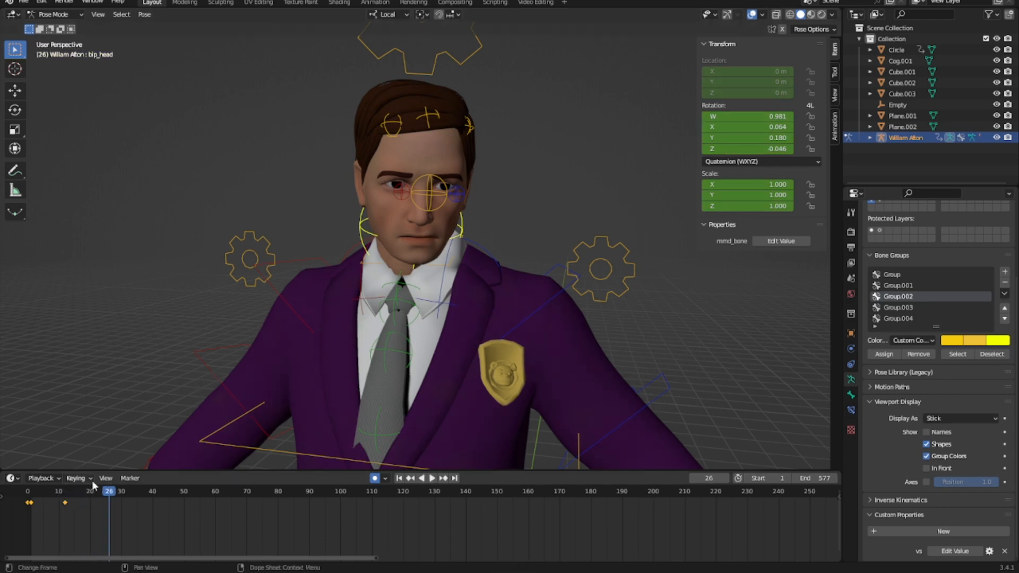
At frame 22, trackball-rotate the bip_head bone by 0.573° and -1.72° to key a slight head shift
left_click_drag(111, 496, 97, 496)
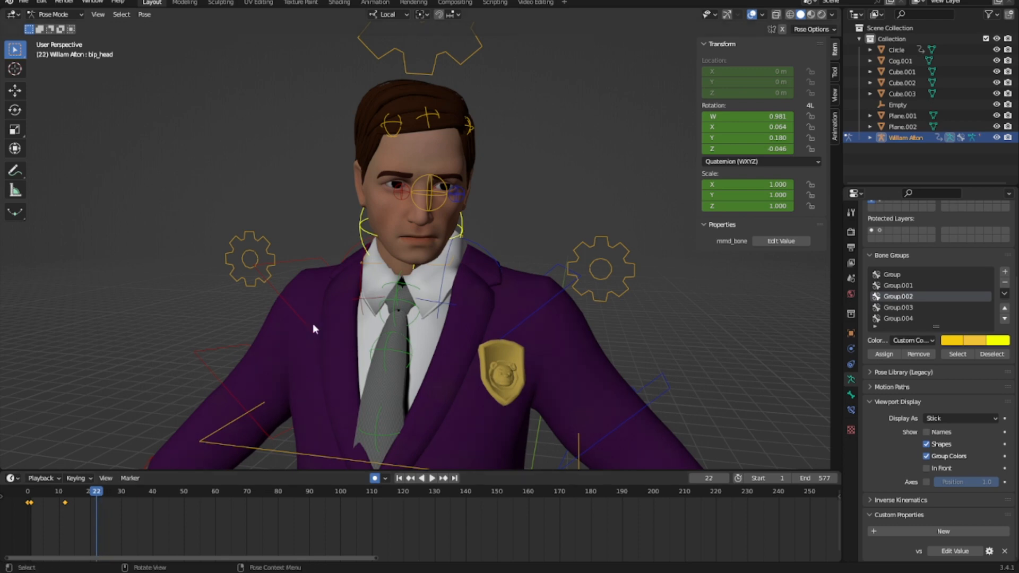
key("r")
key("r")
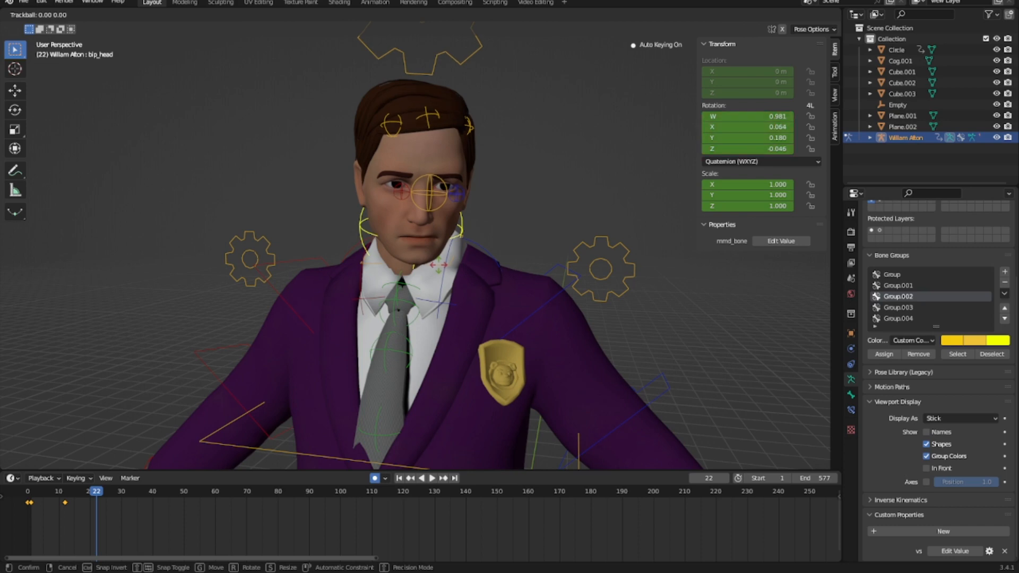
left_click(23, 548)
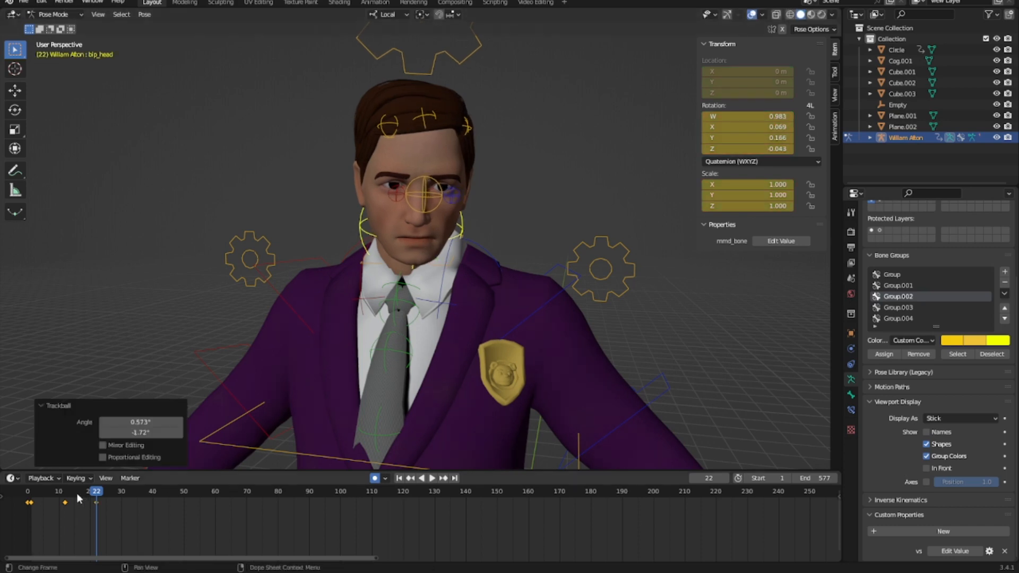
Play back the head motion and key a 0° and 0.573° trackball rotation of the bip_head bone at frame 32
left_click_drag(76, 494, 26, 499)
key("space")
key("space")
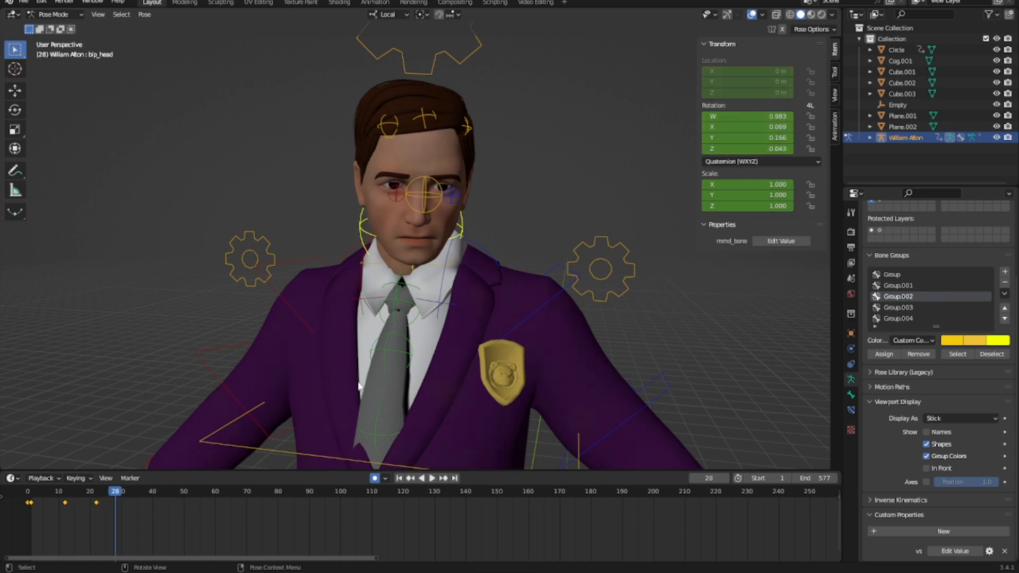
key("Right")
key("Right")
key("Right")
key("Right")
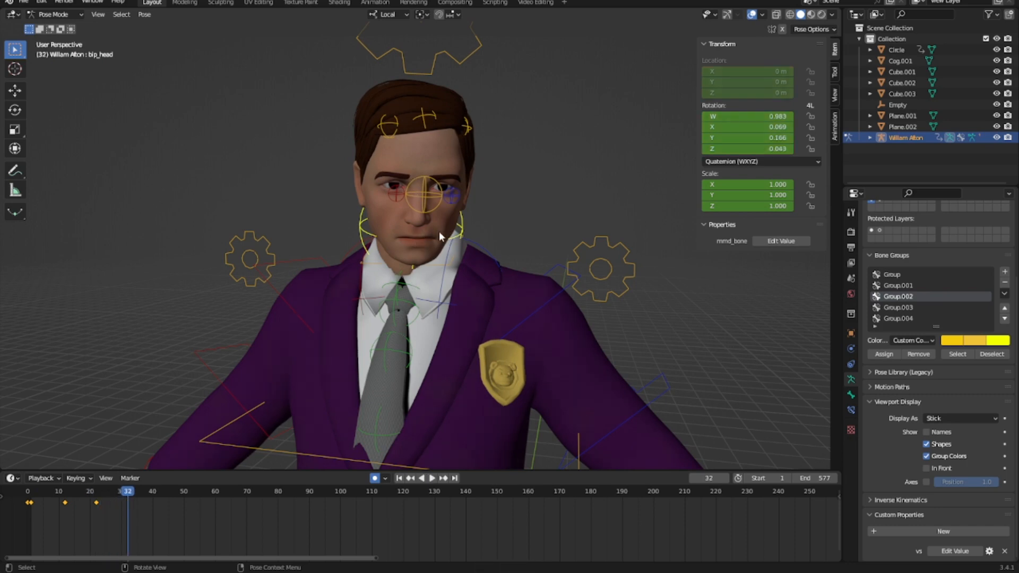
key("r")
key("r")
left_click(439, 232)
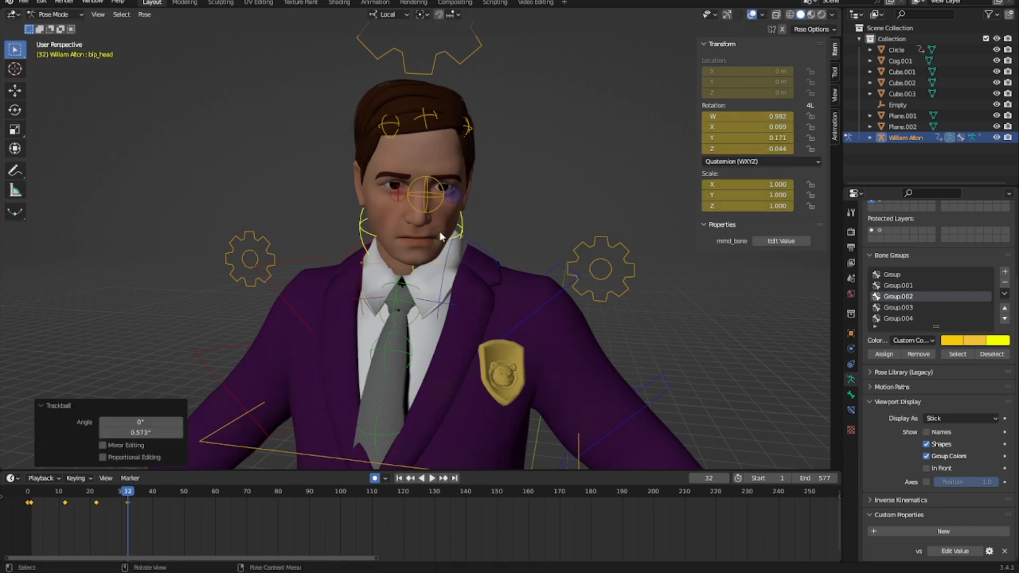
At frame 43, trackball-rotate the bip_head bone by -1.72° and 1.15° to key the next subtle pose
key("Right")
key("Right")
key("Right")
key("Right")
key("Right")
key("Right")
key("Right")
key("Right")
key("Right")
key("Right")
key("Right")
key("r")
key("r")
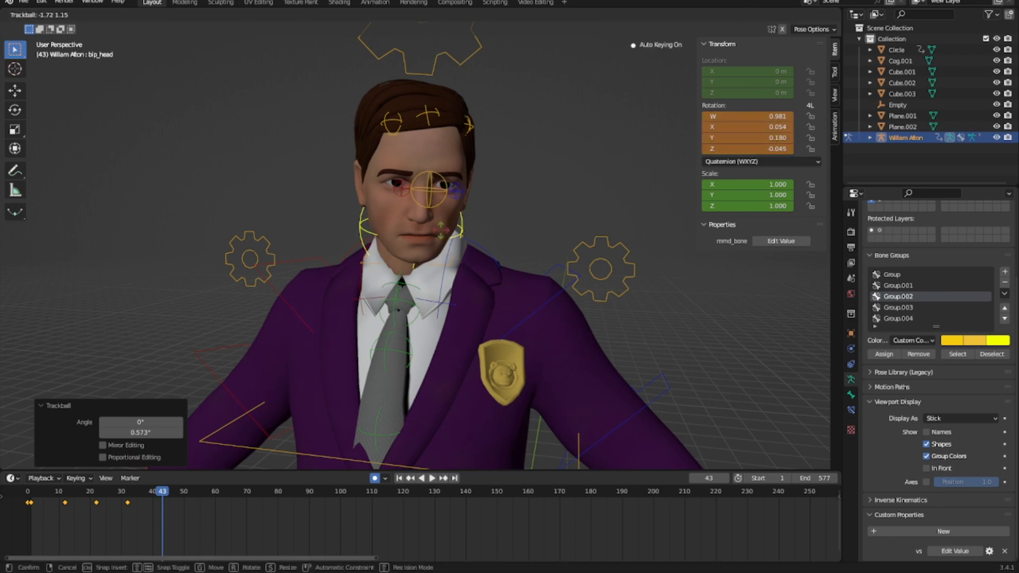
left_click(440, 231)
At frame 58, trackball-rotate the bip_head bone slightly to key another small head movement
key("Right")
key("Right")
key("Right")
key("Right")
key("Right")
key("Right")
key("Right")
key("Right")
key("Right")
key("Right")
key("Right")
key("Right")
key("Right")
key("Right")
key("Right")
key("r")
key("r")
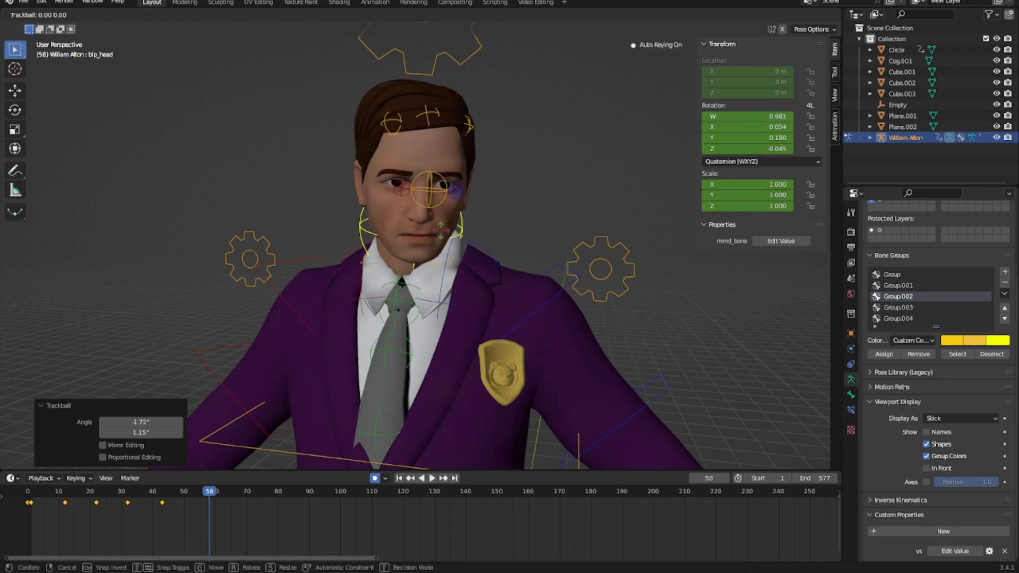
left_click(439, 232)
Play the head animation from frame 0 to check the flow of the keyed poses
left_click_drag(86, 492, 26, 490)
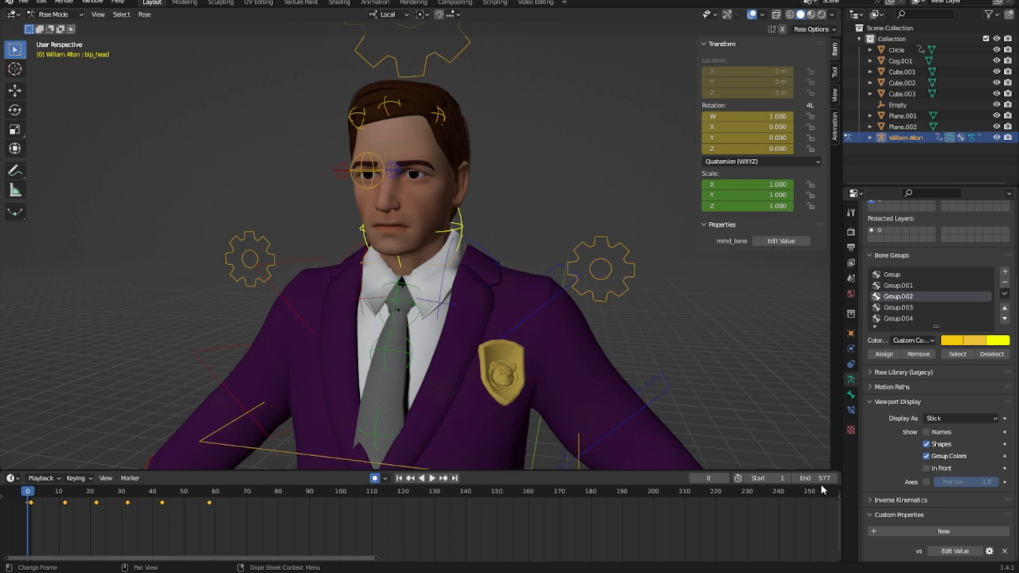
key("space")
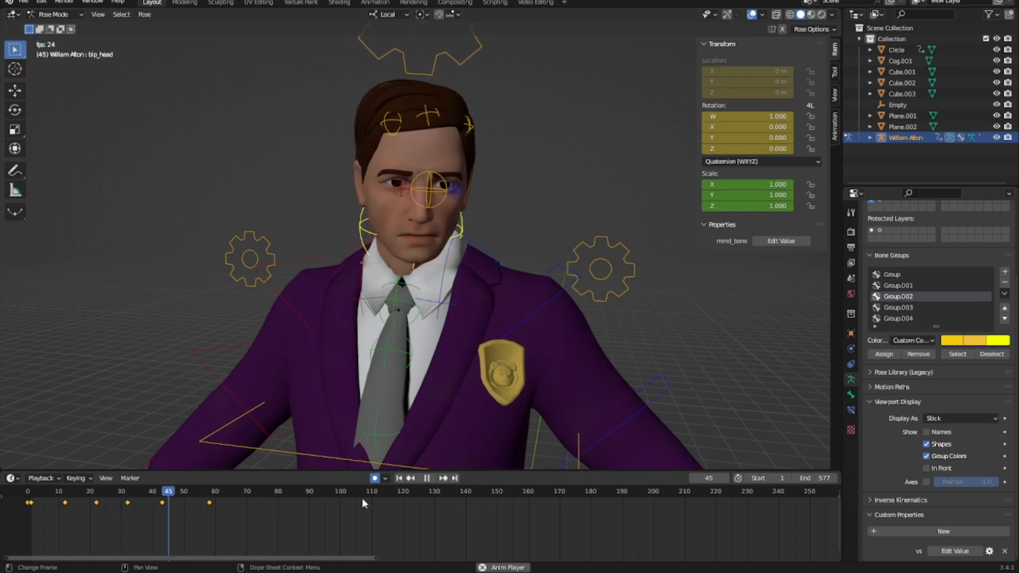
key("space")
left_click_drag(54, 495, 0, 508)
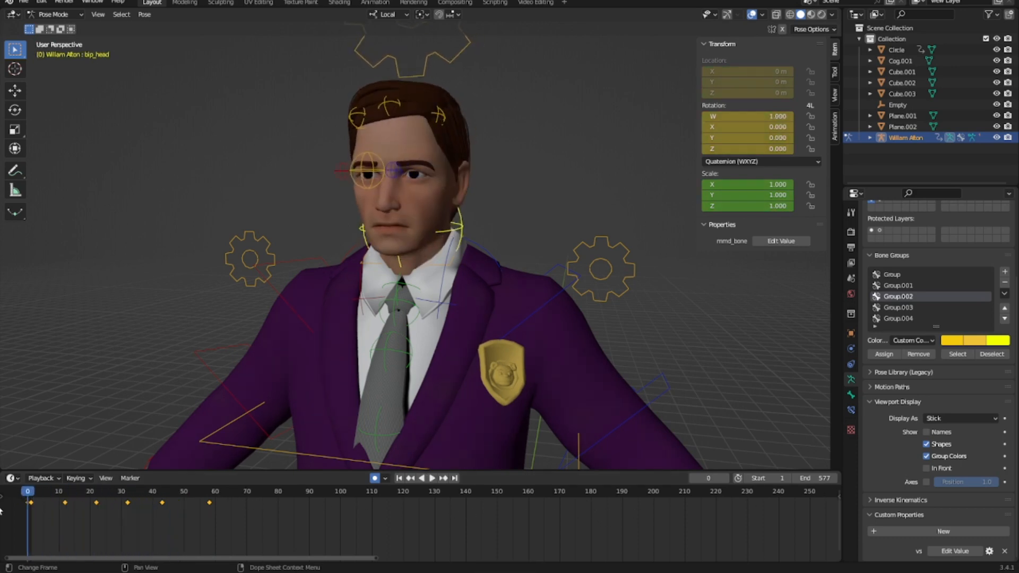
key("space")
key("space")
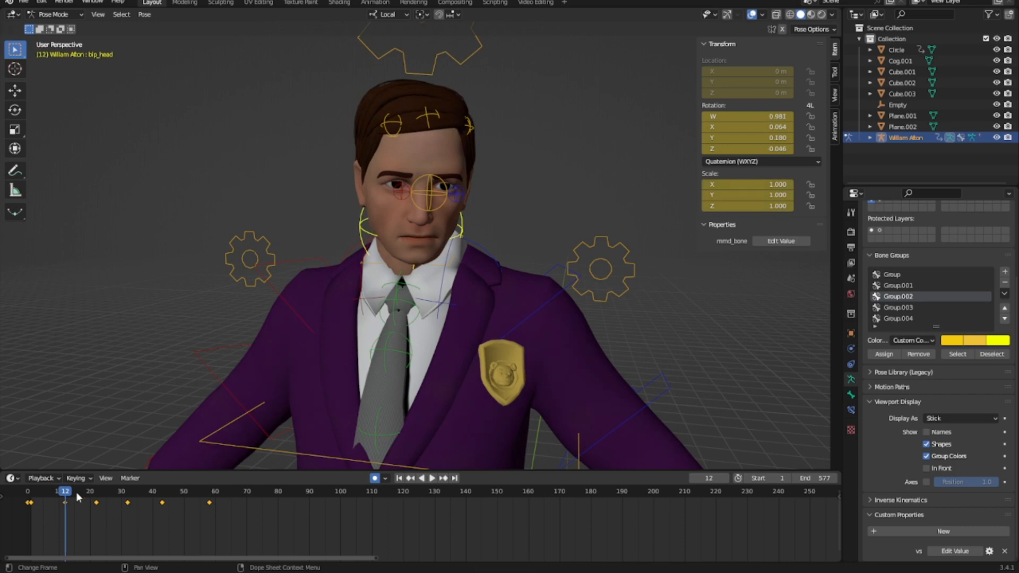
Shift all bip_head keyframes one frame later in the timeline and play from around frame 22
key("g")
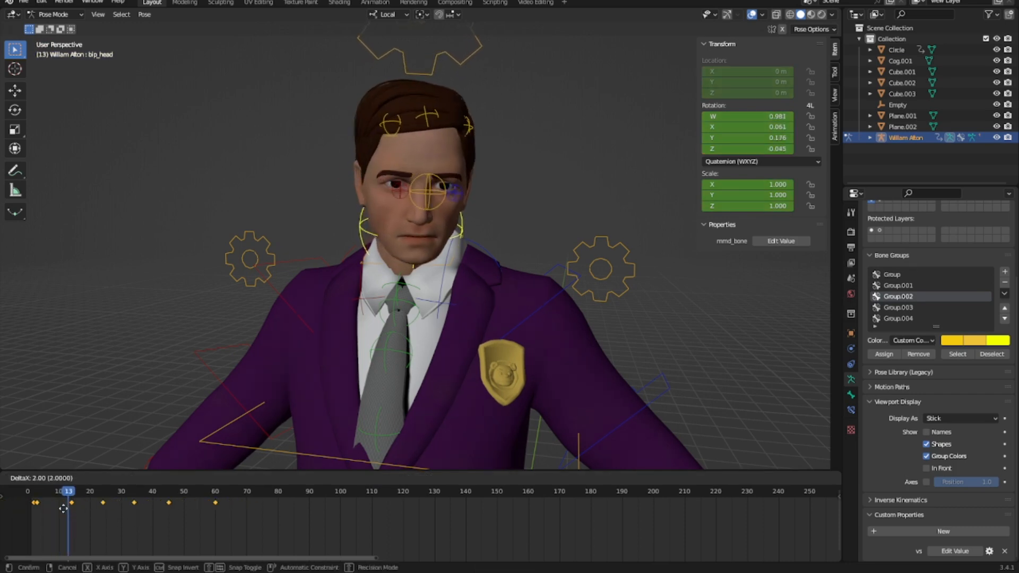
left_click(64, 508)
left_click_drag(37, 489, 97, 493)
key("space")
At frame 23, trackball-rotate the bip_head bone by about 5° and -7°, keyframe the lowered head, and replay the animation
left_click(97, 494)
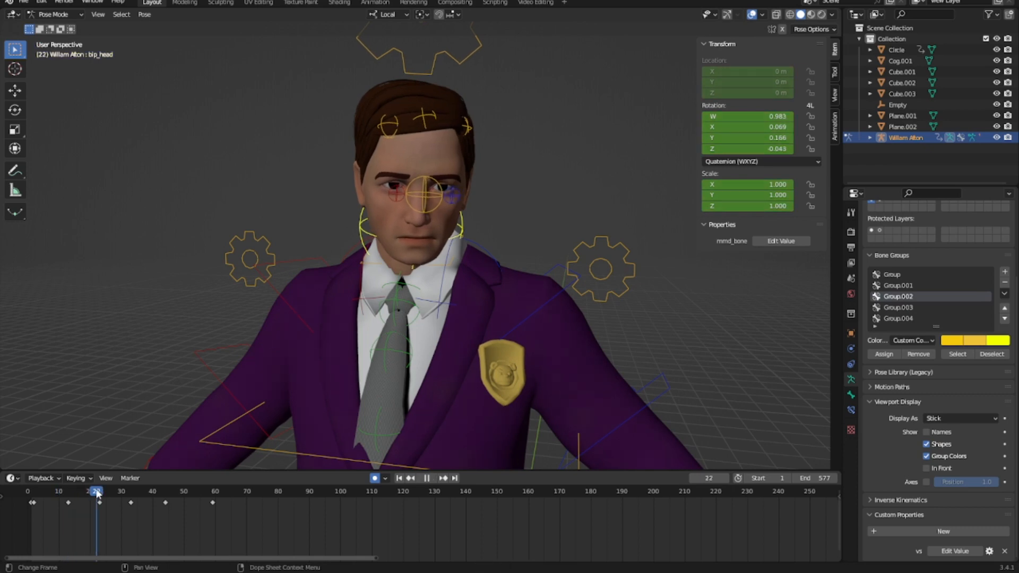
key("space")
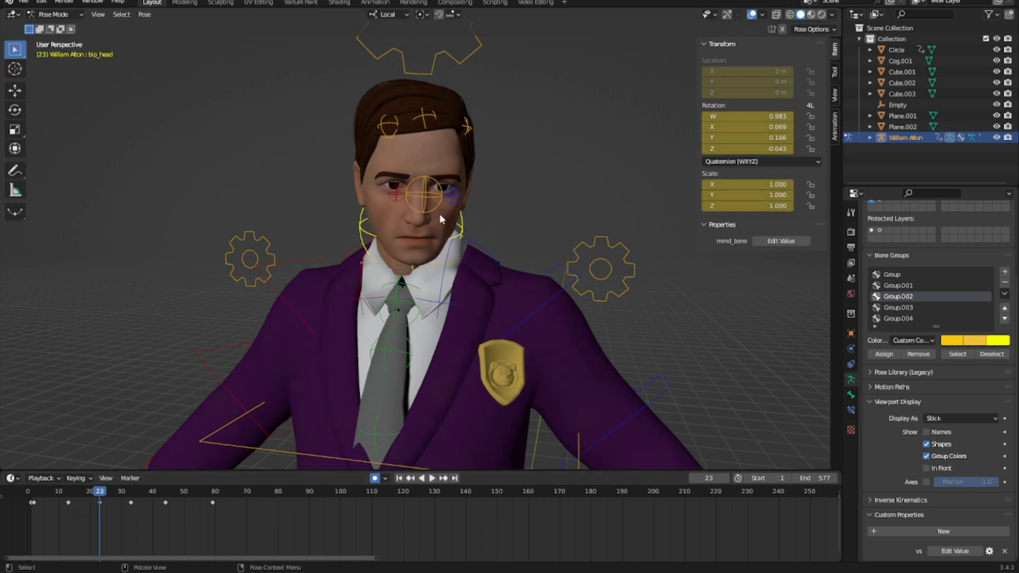
key("r")
key("r")
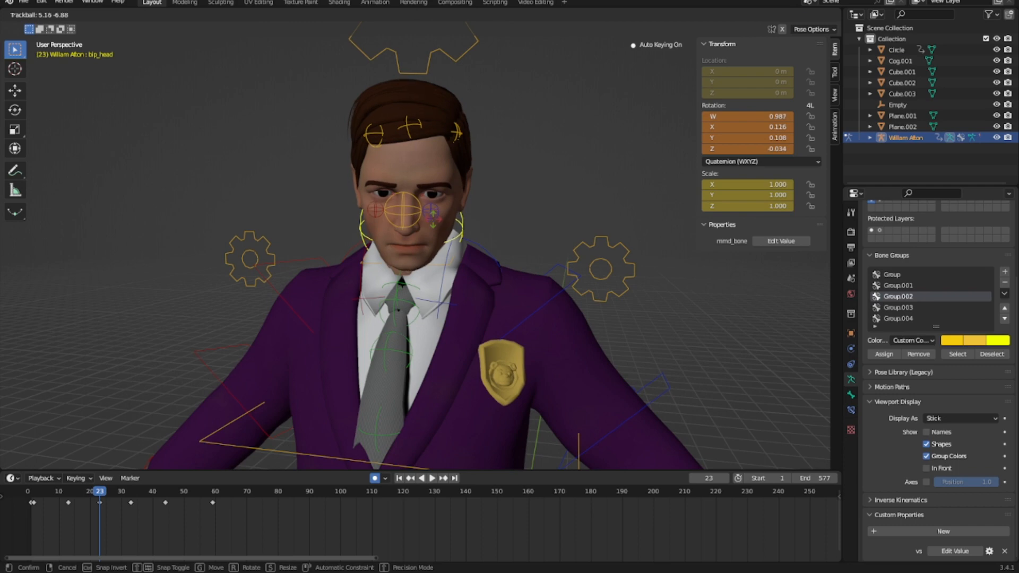
left_click(433, 218)
key("i")
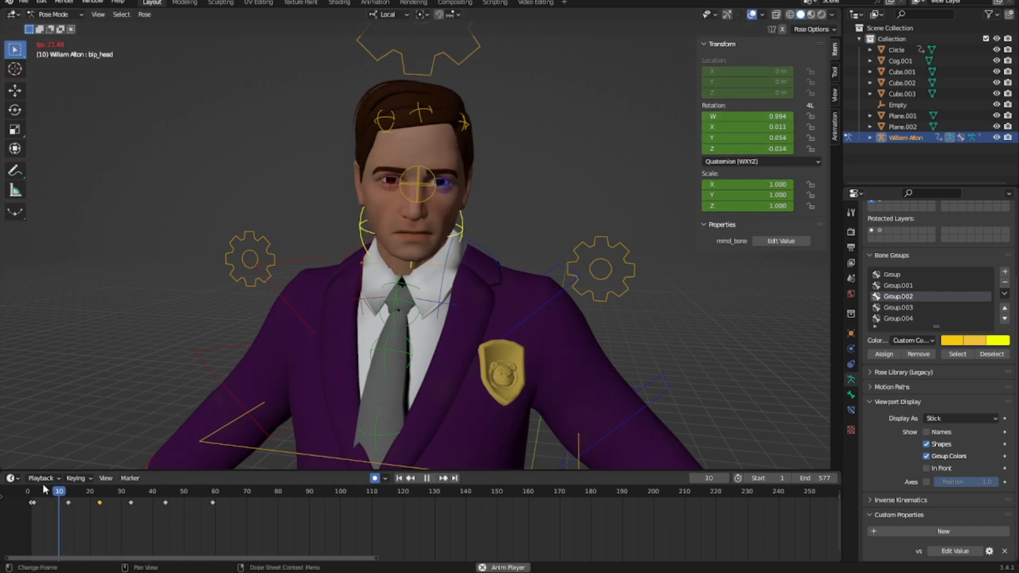
key("space")
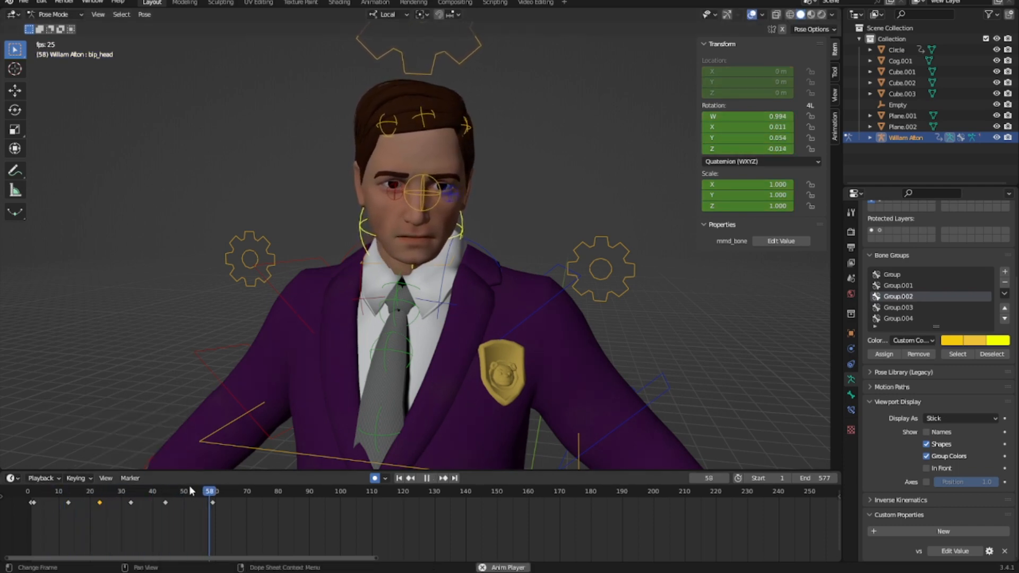
key("space")
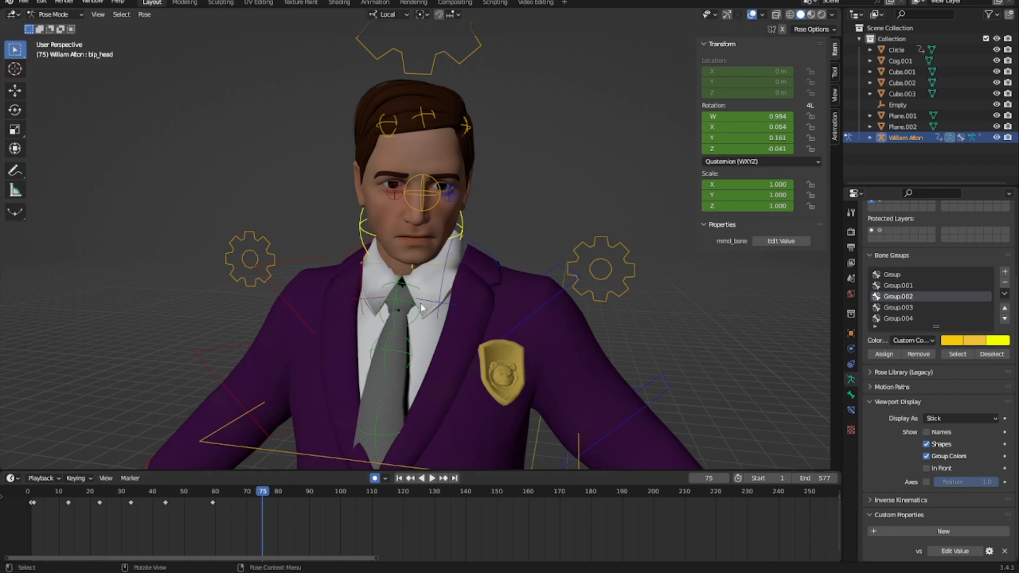
At frame 1, lower the bip_lowerarm_L bone with a 5.73° trackball rotation and a view rotation of about 30°
scroll(435, 100, "down", 1)
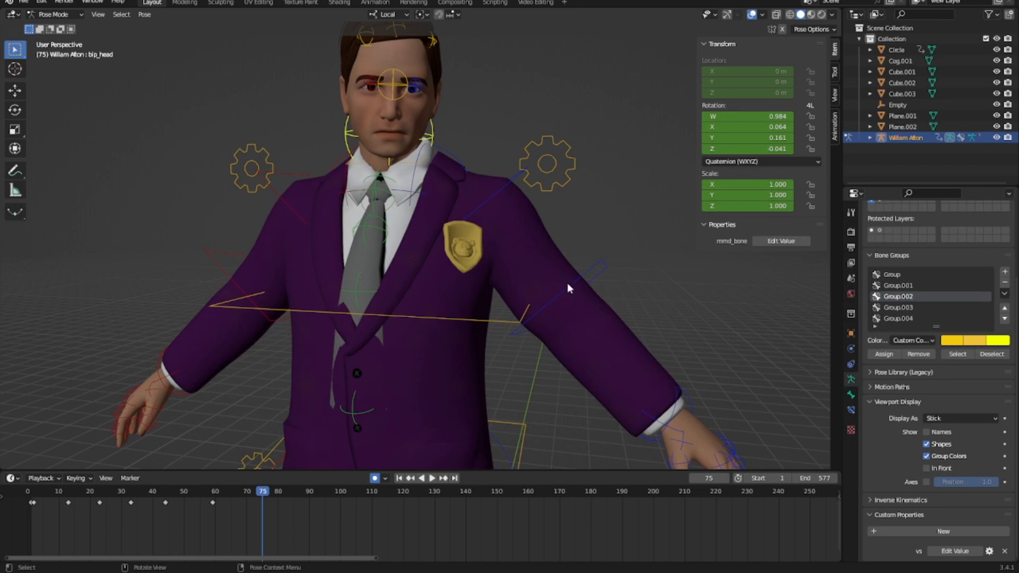
left_click(588, 293)
middle_click_drag(679, 388, 675, 376, "shift")
left_click_drag(54, 494, 31, 508)
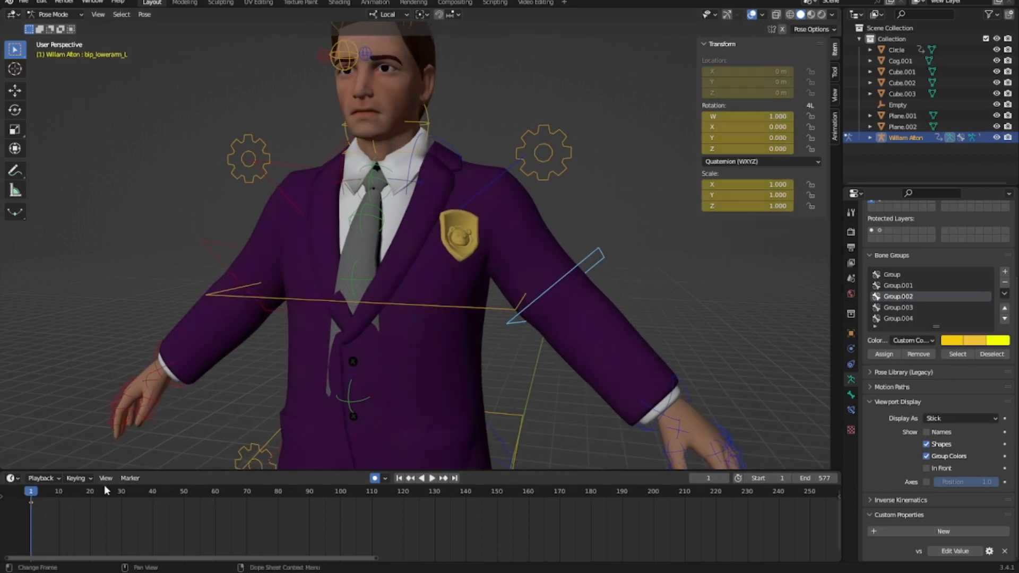
key("r")
key("r")
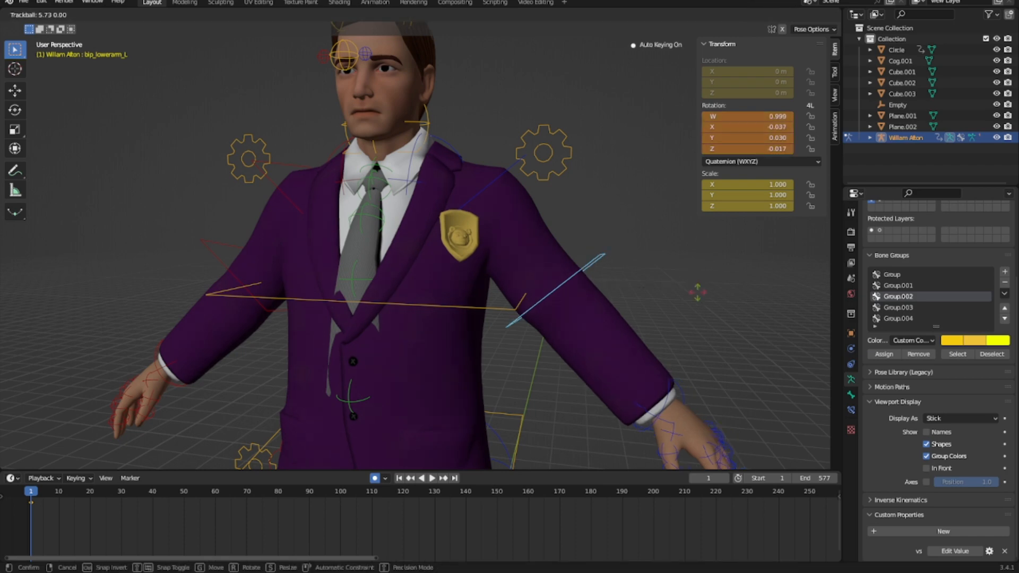
left_click(698, 296)
key("r")
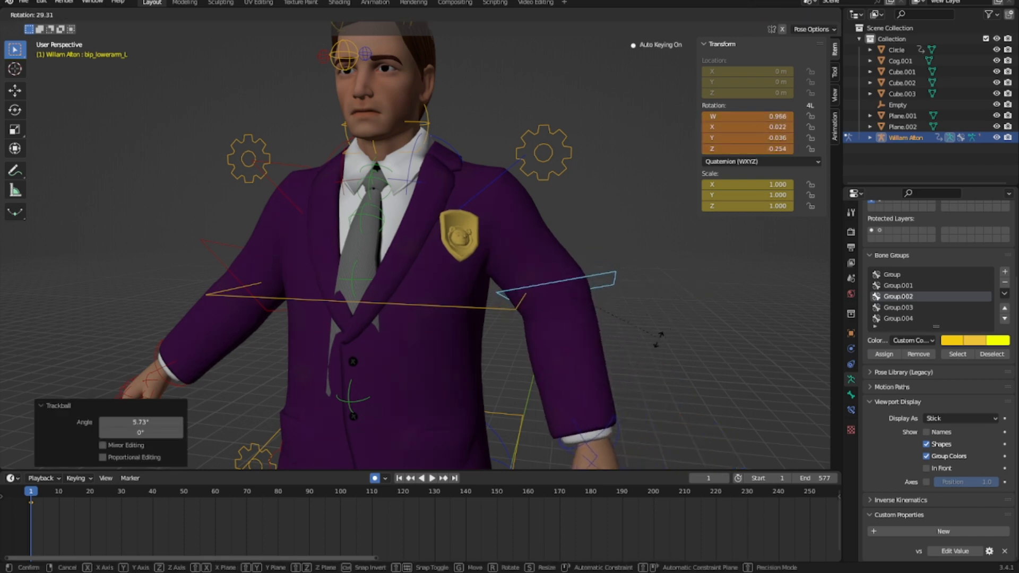
left_click(659, 341)
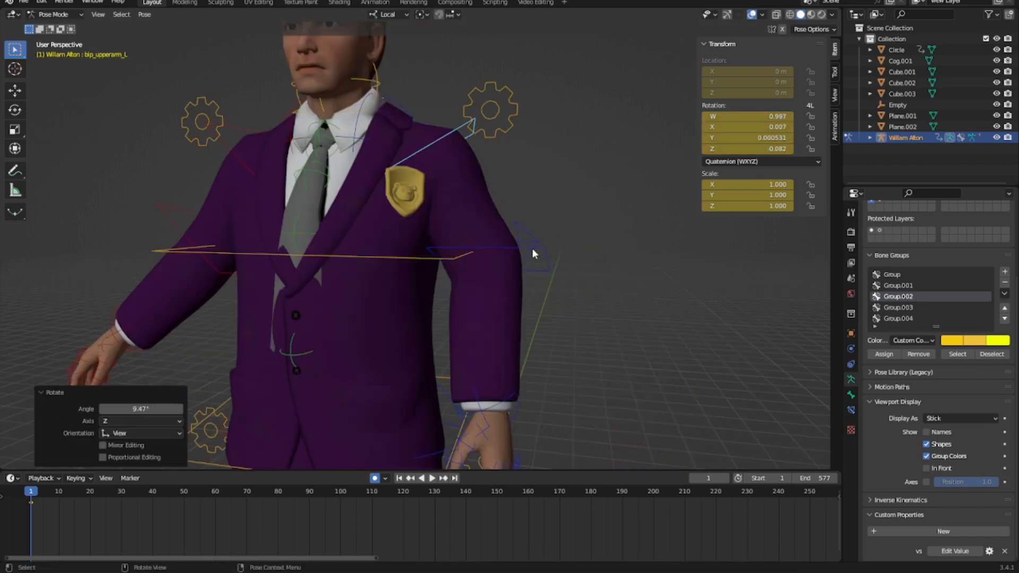
Insert a Location & Rotation keyframe for the bip_lowerarm_L bone at frame 1 and advance to frame 14
left_click(534, 254)
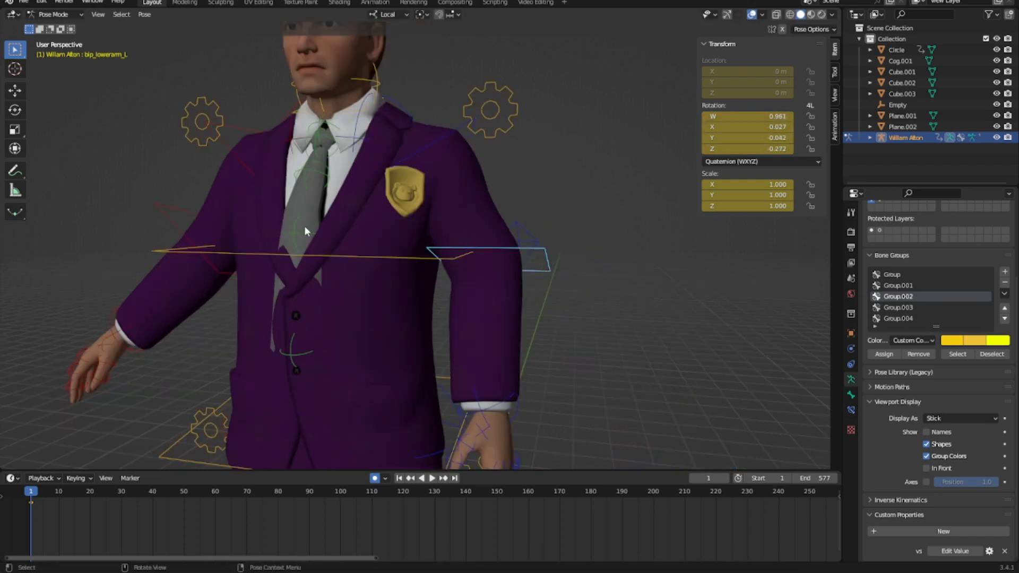
key("i")
key("space")
key("space")
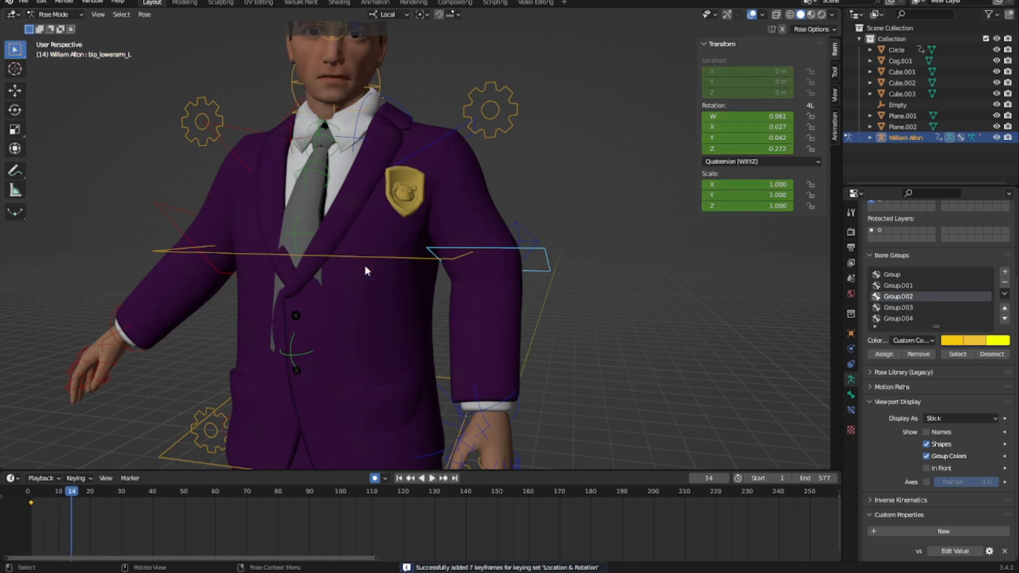
Key slight bip_lowerarm_L rotations at frames 14, 28 (about 4.85°) and 41, and play back the forearm sway
key("r")
left_click(573, 303)
key("space")
key("space")
key("r")
left_click(569, 307)
key("space")
key("space")
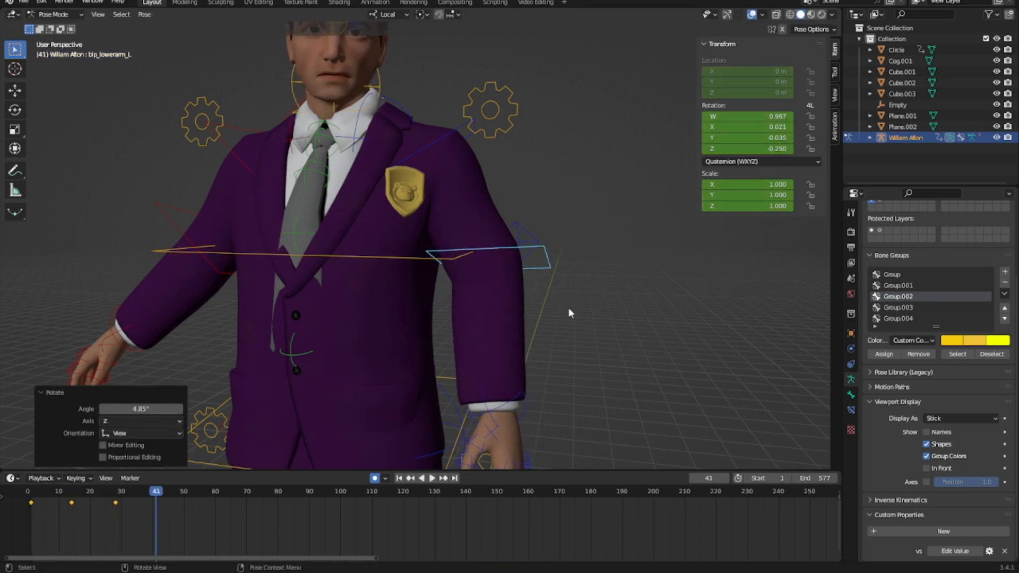
key("r")
left_click(572, 307)
key("space")
key("space")
left_click_drag(141, 493, 28, 497)
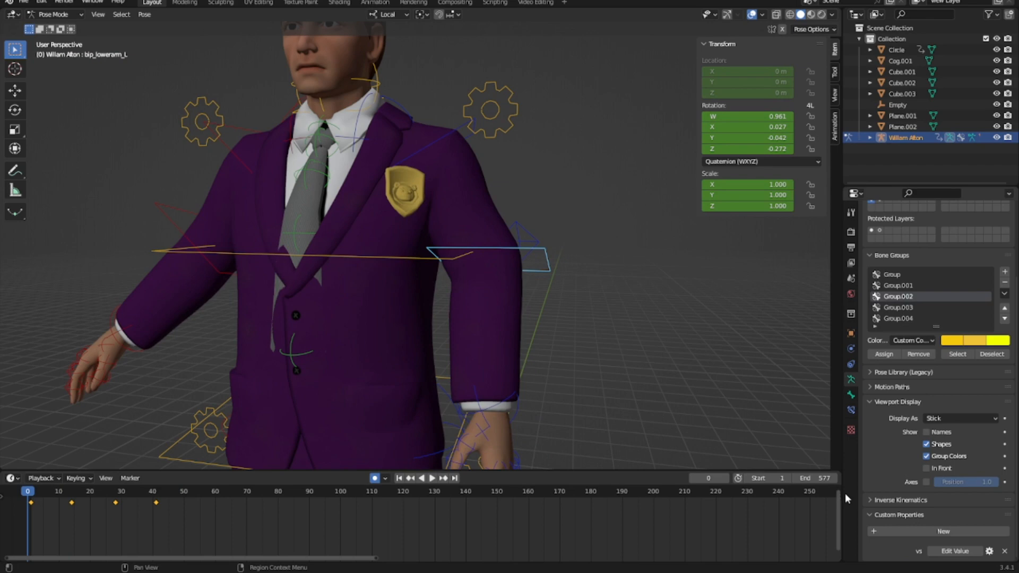
key("space")
key("space")
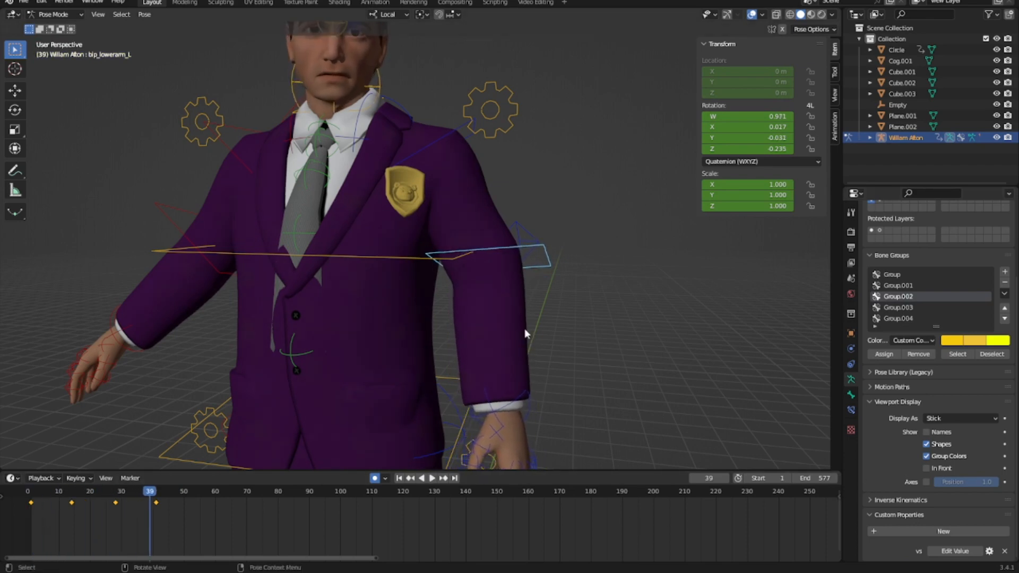
Select the bip_upperarm_L bone and key small rotations at frames 9 and 19, using about 1.67° at frame 19
scroll(489, 235, "down", 4)
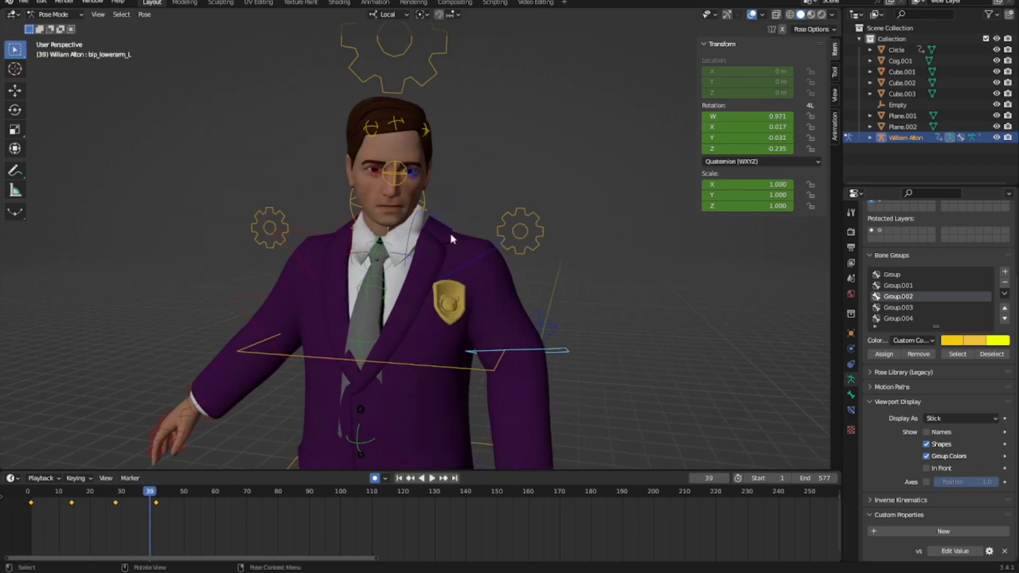
left_click(478, 248)
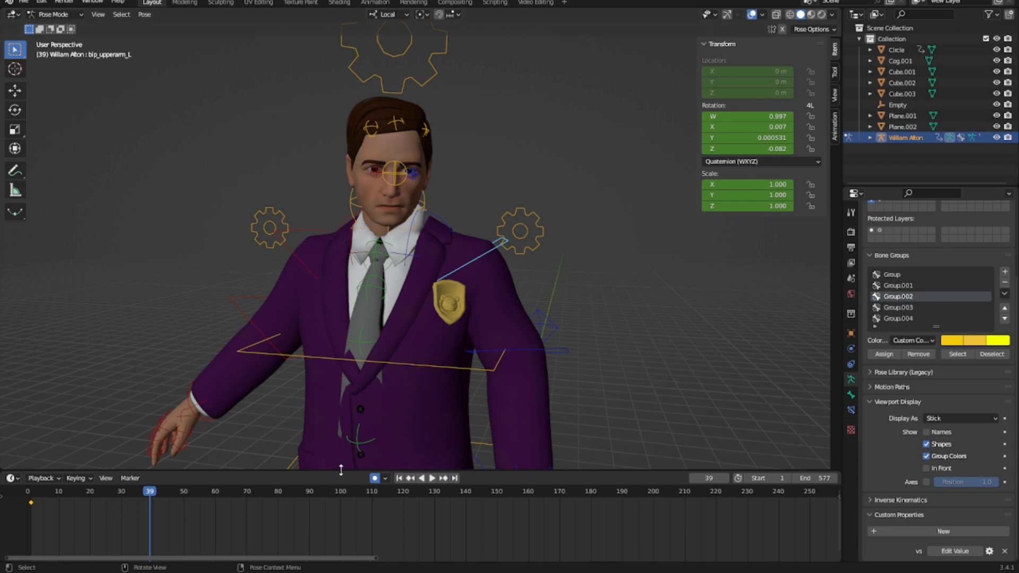
left_click(30, 492)
key("space")
key("space")
key("r")
left_click(584, 378)
key("space")
key("space")
key("r")
left_click(599, 371)
Key further slight bip_upperarm_L rotations at frame 30 and two later frames, and play the combined motion from the start
key("space")
key("space")
key("r")
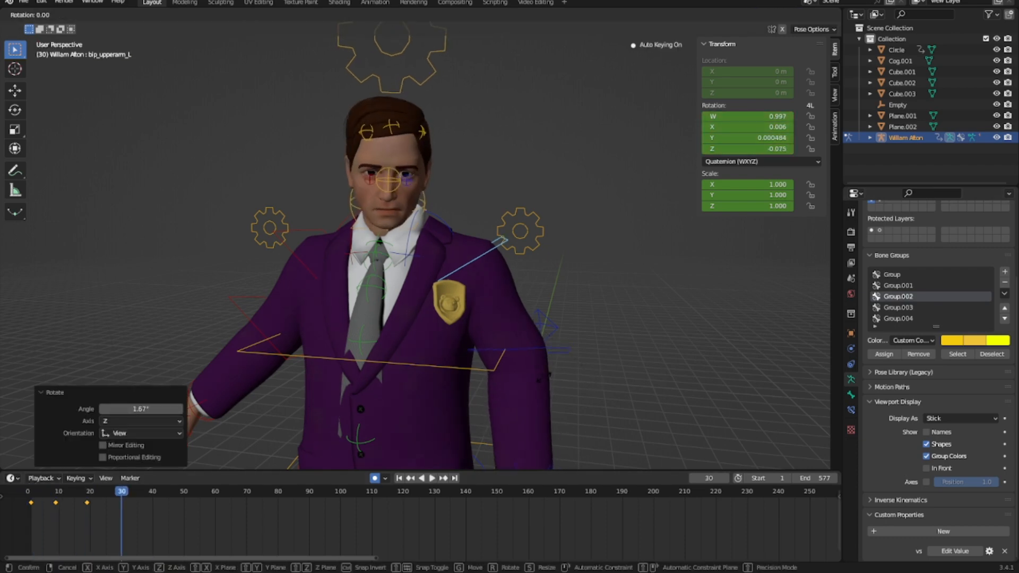
left_click(594, 369)
key("space")
key("space")
key("r")
left_click(613, 358)
key("space")
key("space")
key("r")
left_click(609, 359)
left_click(30, 493)
key("space")
scroll(643, 392, "down", 2)
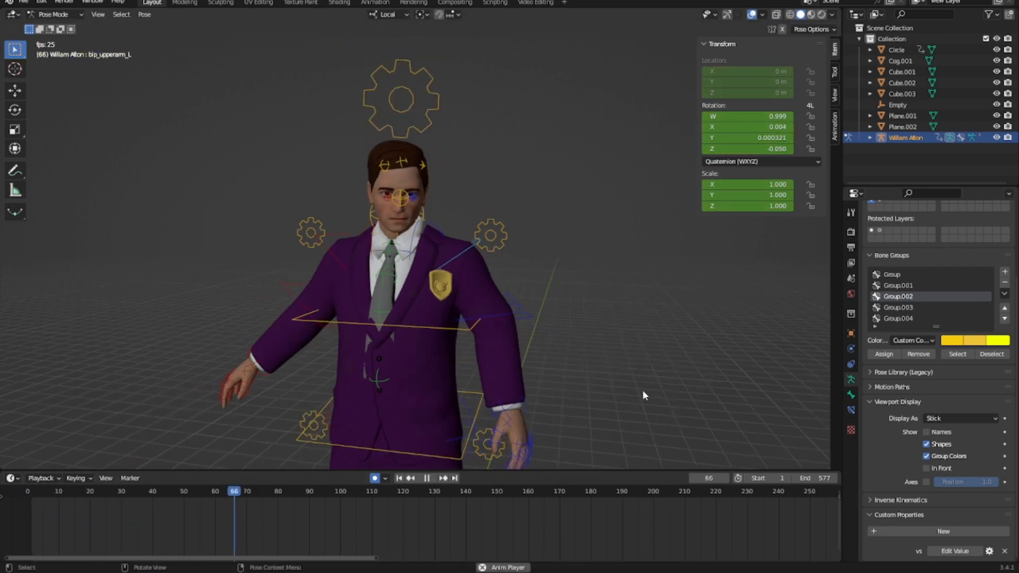
key("space")
Select the central eye-control bone, named Bone, in front of William Afton's face
scroll(380, 295, "up", 2)
middle_click_drag(537, 215, 467, 171)
middle_click_drag(419, 138, 422, 184)
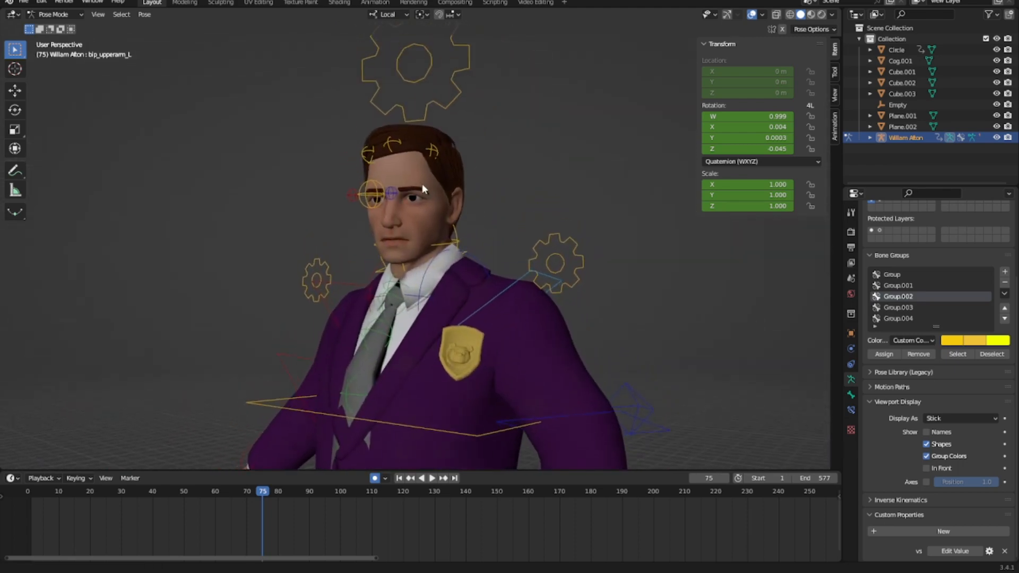
left_click(371, 198)
scroll(378, 209, "up", 4)
middle_click_drag(368, 211, 412, 254, "shift")
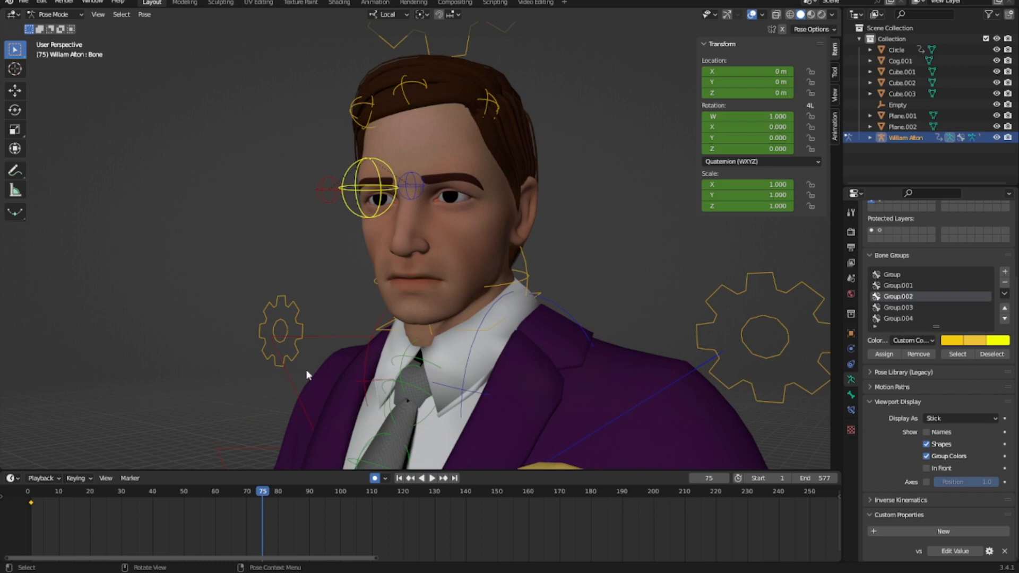
Try a trackball rotation of the eye-control bone at frame 12 and undo it
left_click(28, 496)
key("space")
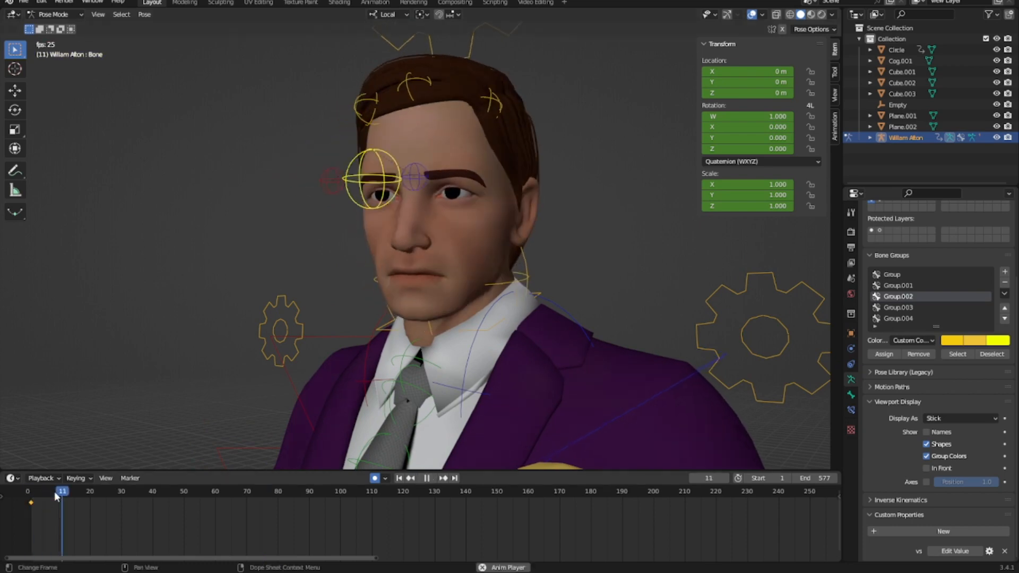
key("space")
key("r")
key("r")
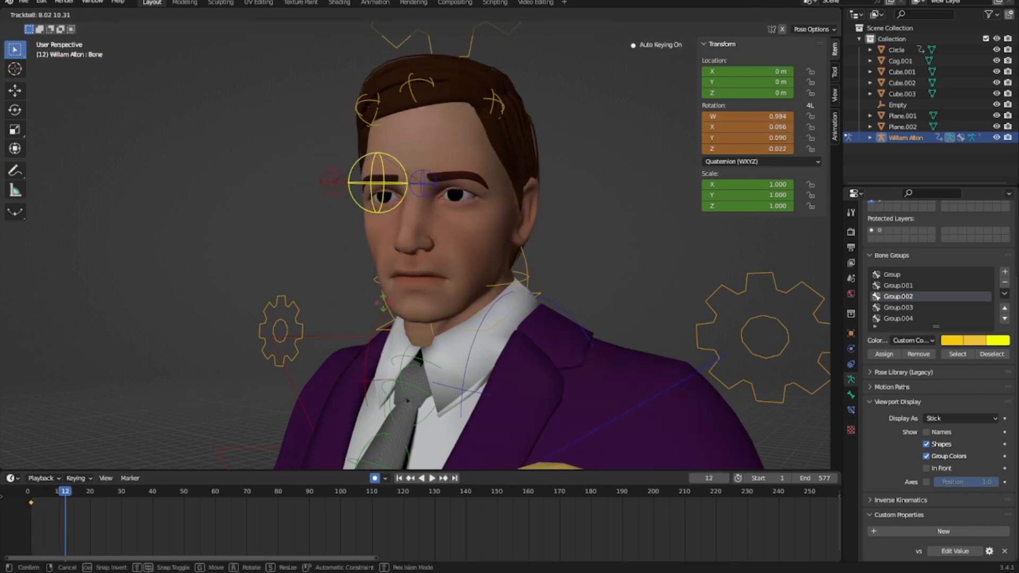
left_click(374, 293)
key("ctrl+z")
Key the eye-control bone's Location & Rotation at frame 0, and move it about 0.53, 0.28, -0.82 m at frame 13
middle_click_drag(280, 342, 432, 107)
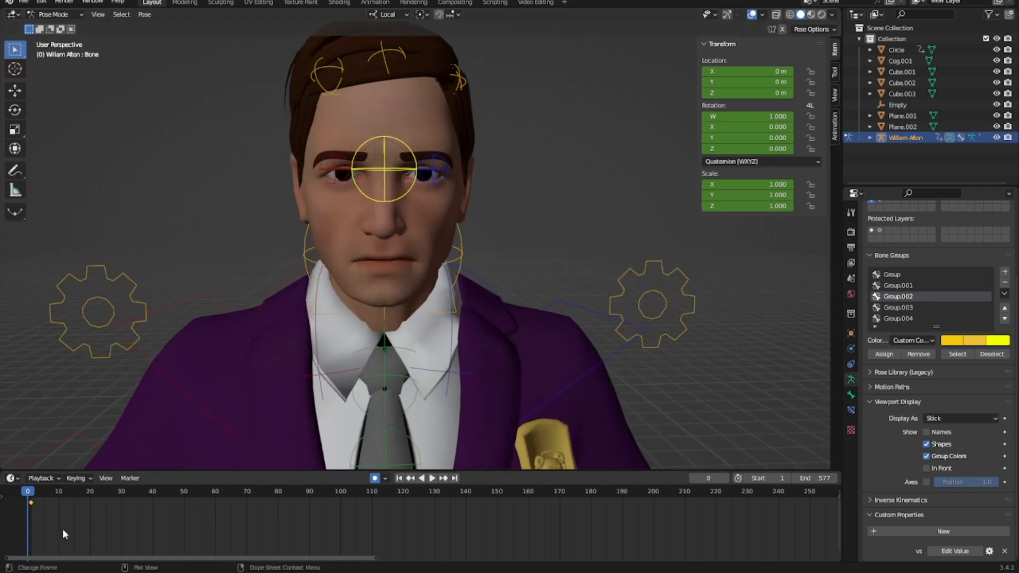
key("i")
key("space")
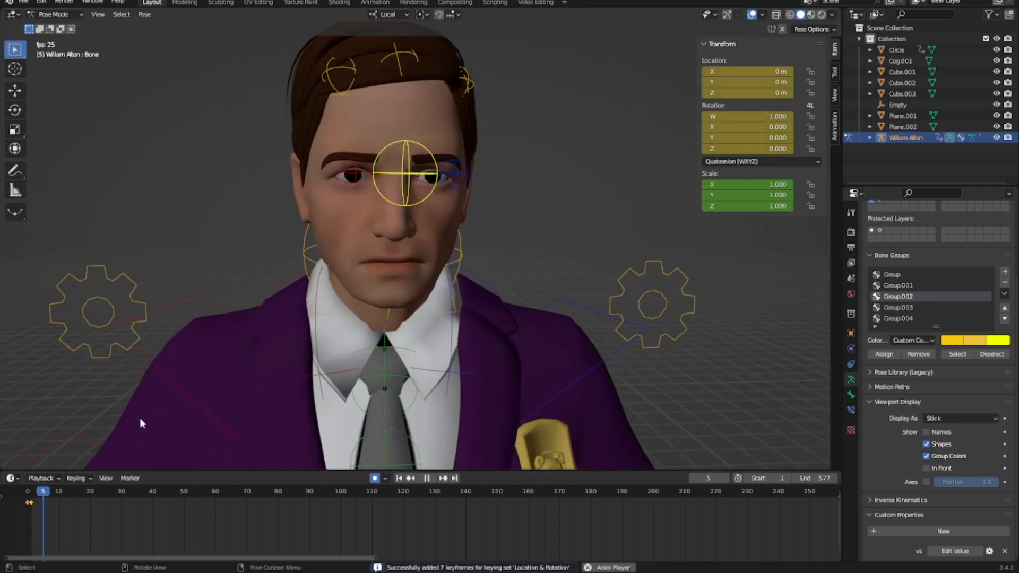
key("space")
middle_click_drag(533, 295, 435, 249)
key("g")
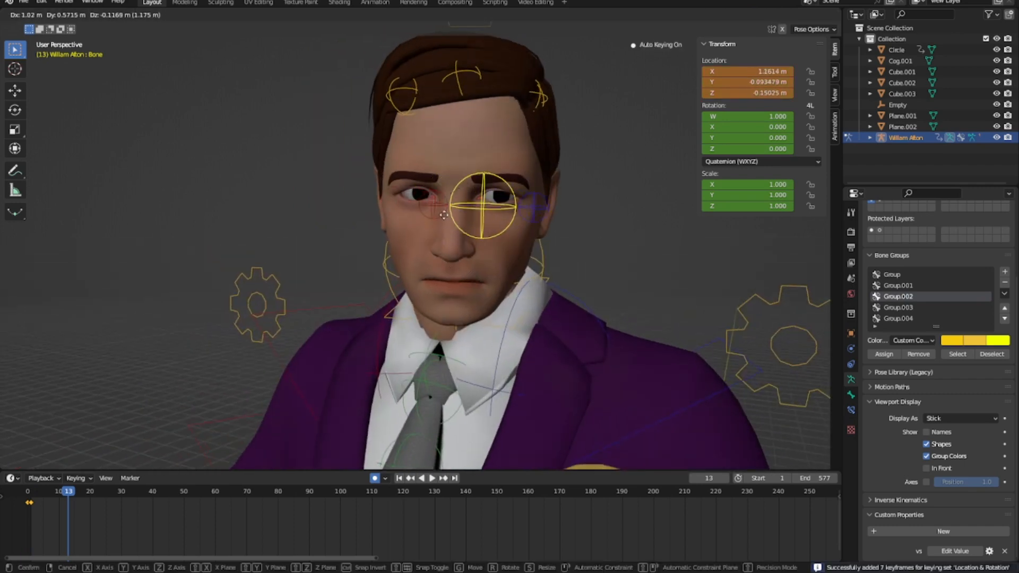
left_click(423, 237)
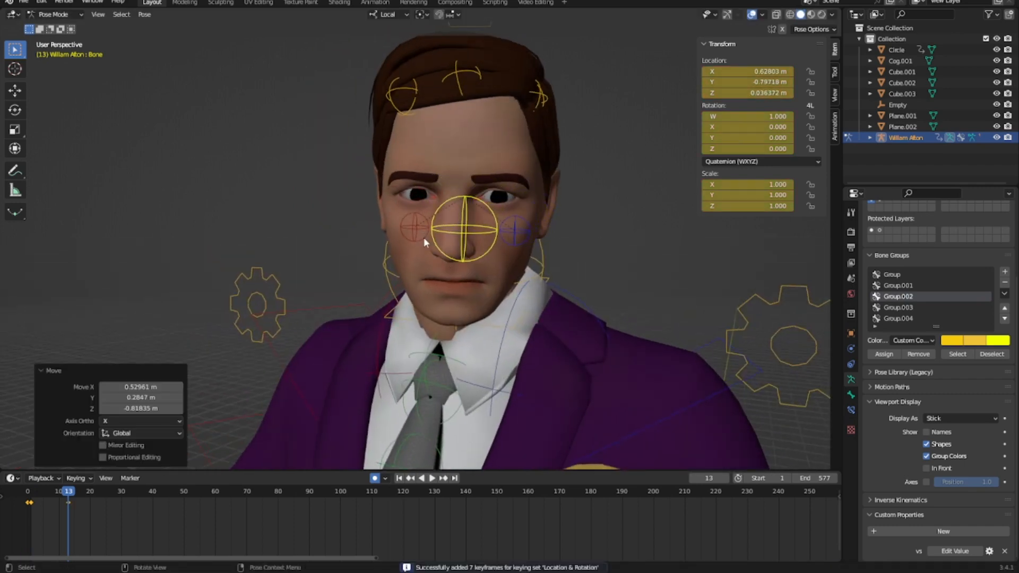
Move the eye-control bone about -1.20, -0.88, -0.37 m at frame 24 and about 0.72, 0.41, 0.50 m at frame 34
key("space")
key("space")
key("g")
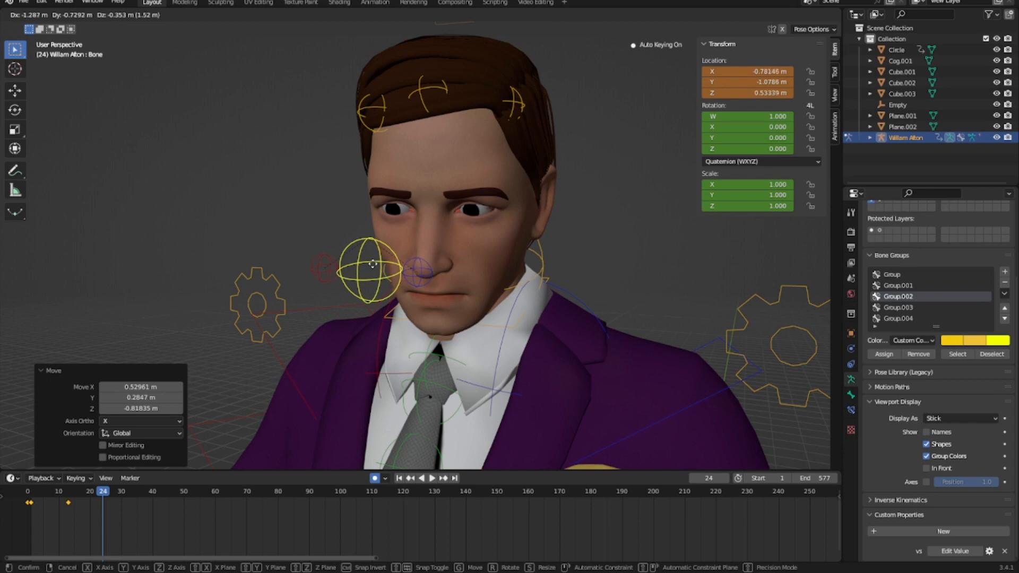
left_click(375, 264)
key("space")
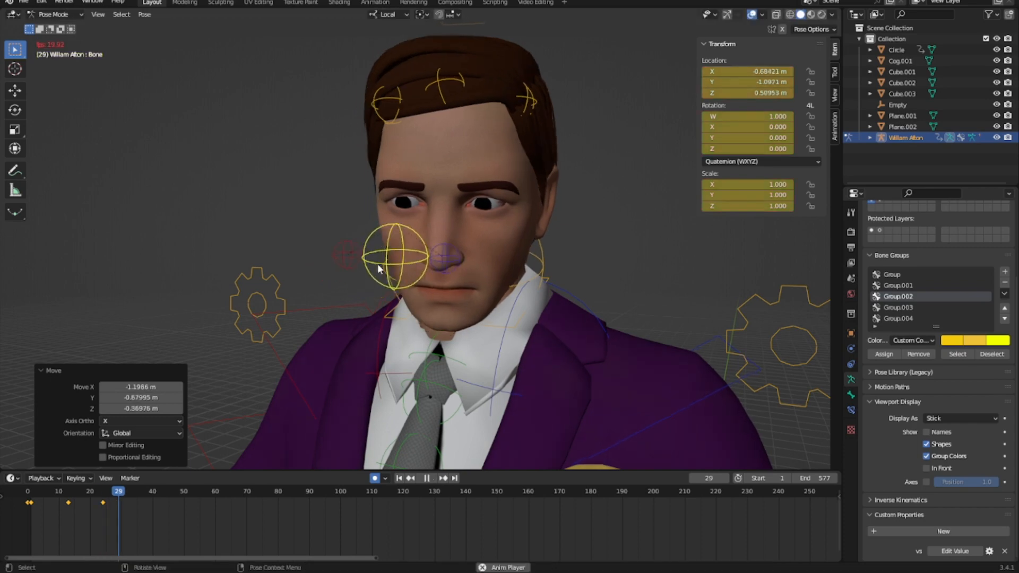
key("space")
key("g")
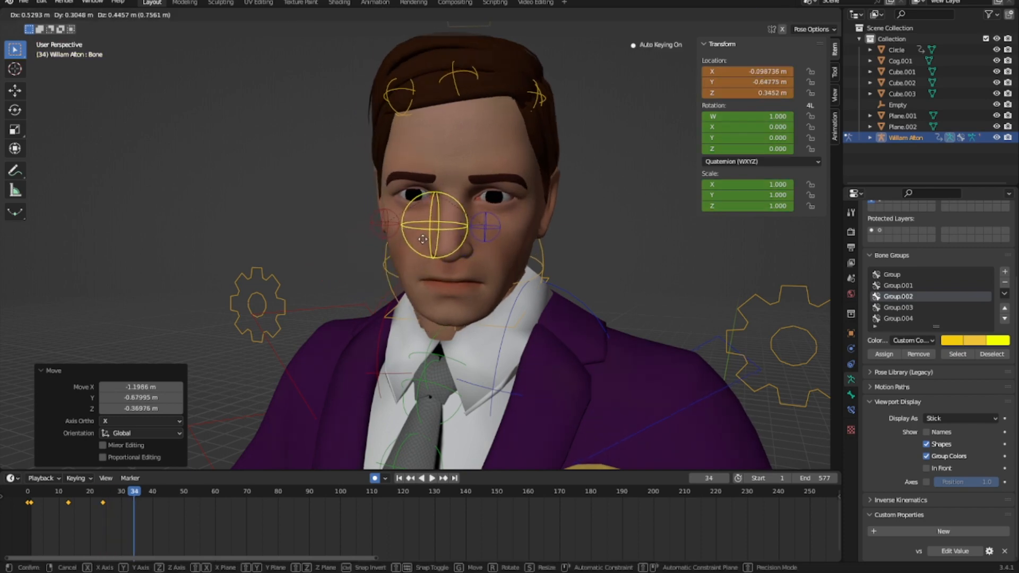
left_click(429, 238)
Move the eye-control bone about 0.07, 0.04, -0.15 m at frame 46 and about -0.43, -0.25, -0.17 m at frame 56
key("space")
key("space")
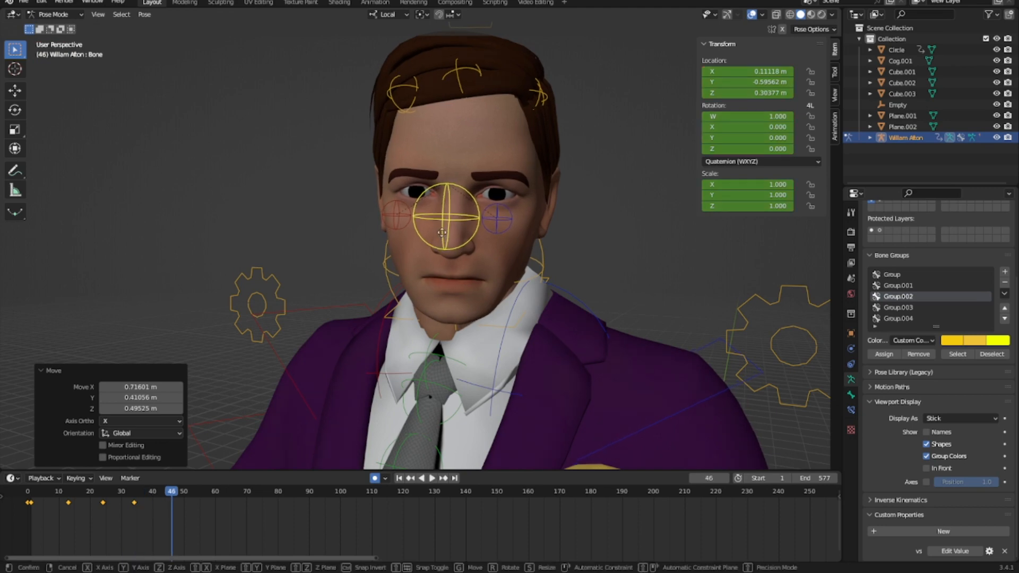
key("g")
left_click(444, 237)
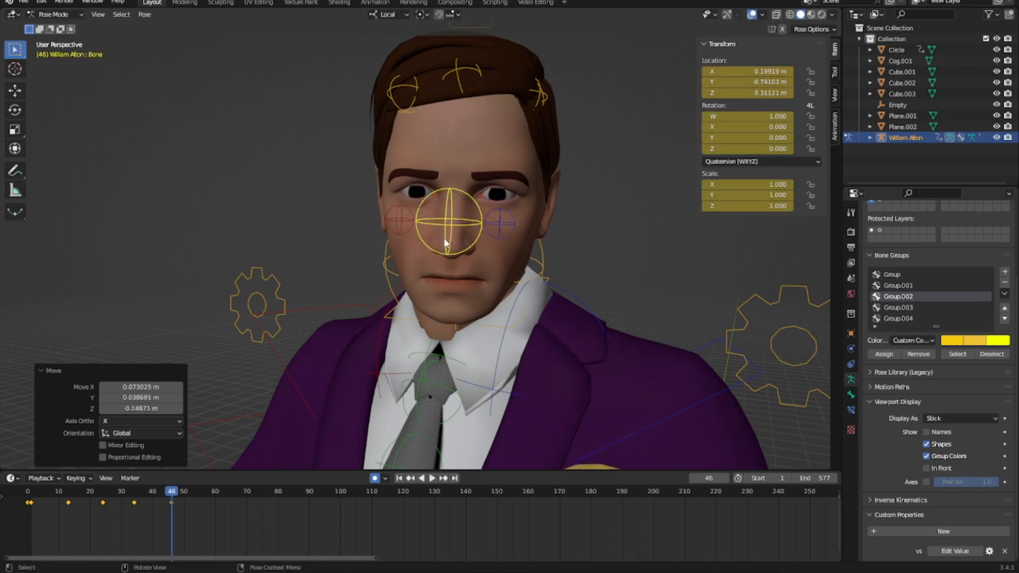
key("space")
key("space")
key("g")
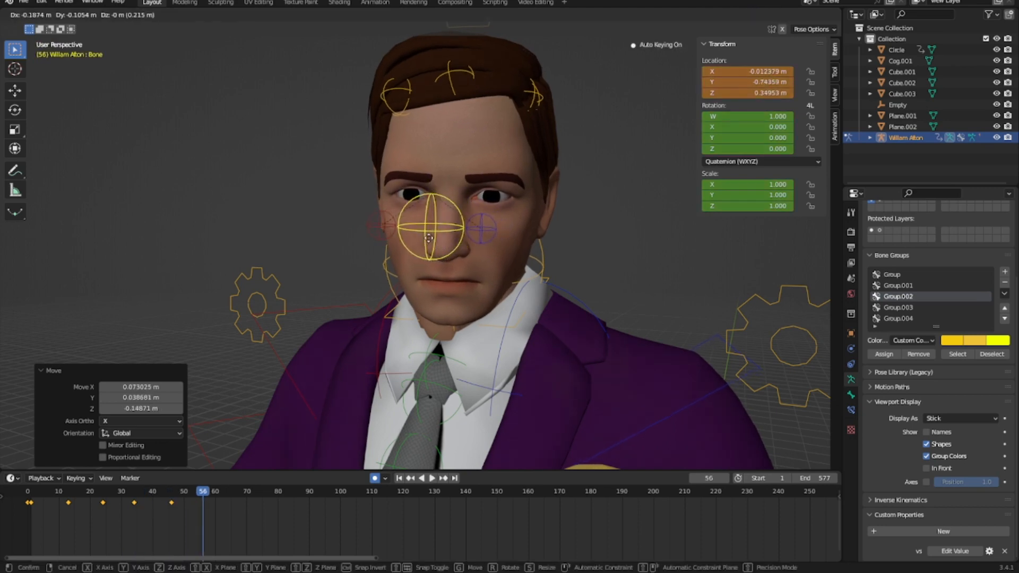
left_click(420, 243)
Move the eye-control bone to about X 0.35, Y -0.53, Z 0.25 m at frame 70, and play back the eye movement from the start
key("space")
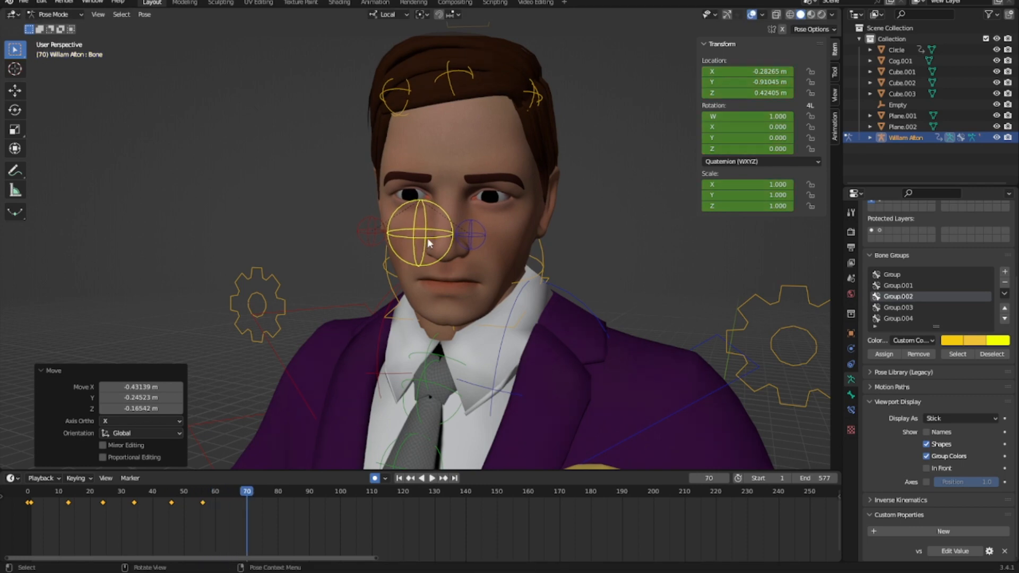
key("space")
key("g")
left_click(432, 228)
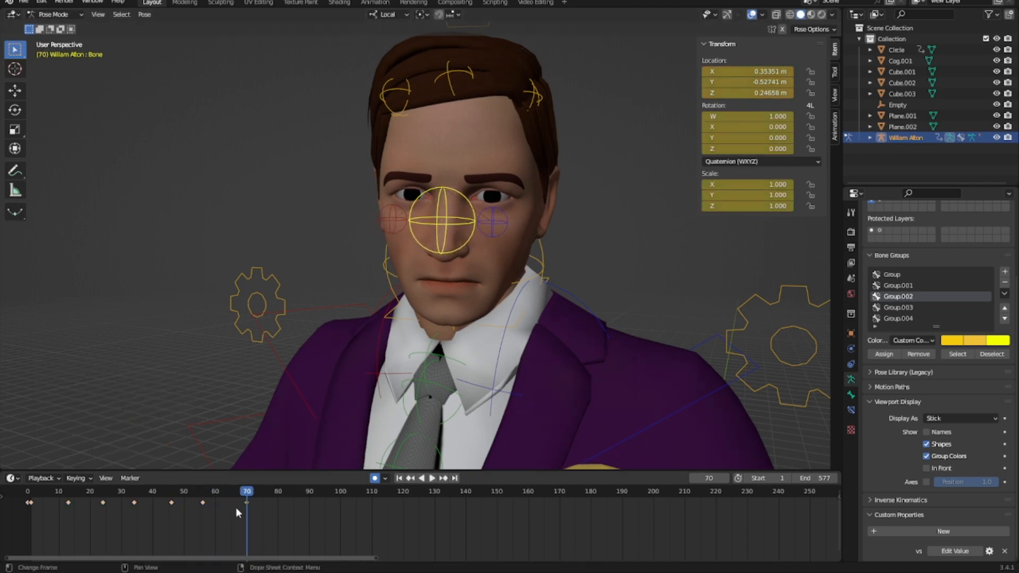
key("shift+Left")
key("space")
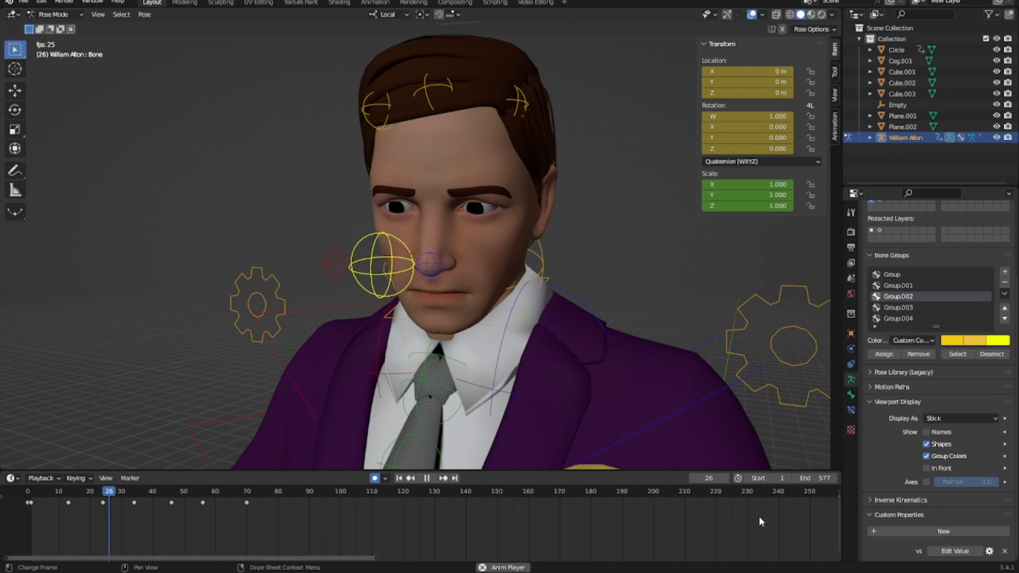
key("space")
left_click(707, 321)
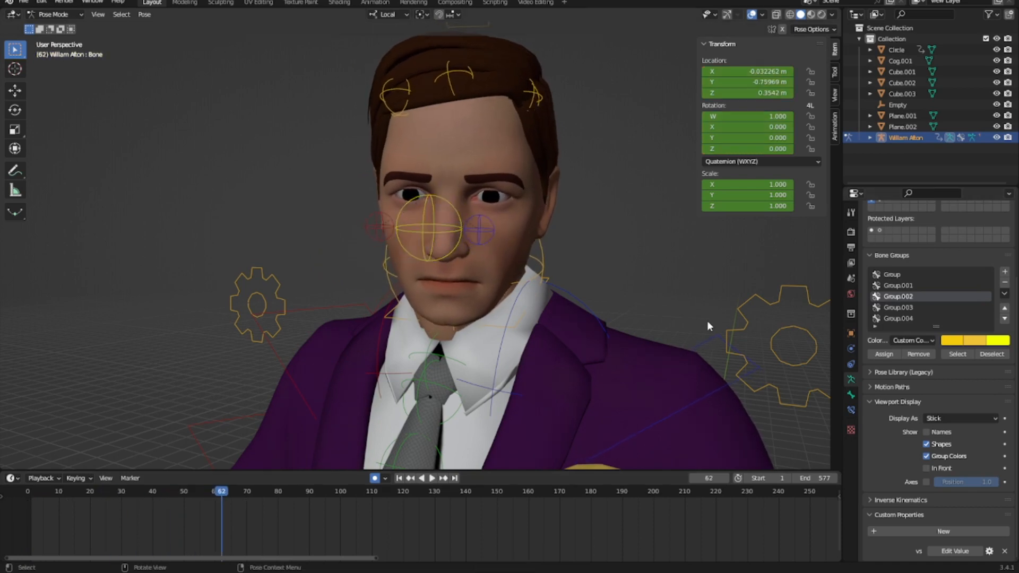
Select the bip_head bone and return the timeline to frame 0
scroll(708, 325, "down", 3)
middle_click_drag(715, 392, 704, 345, "shift")
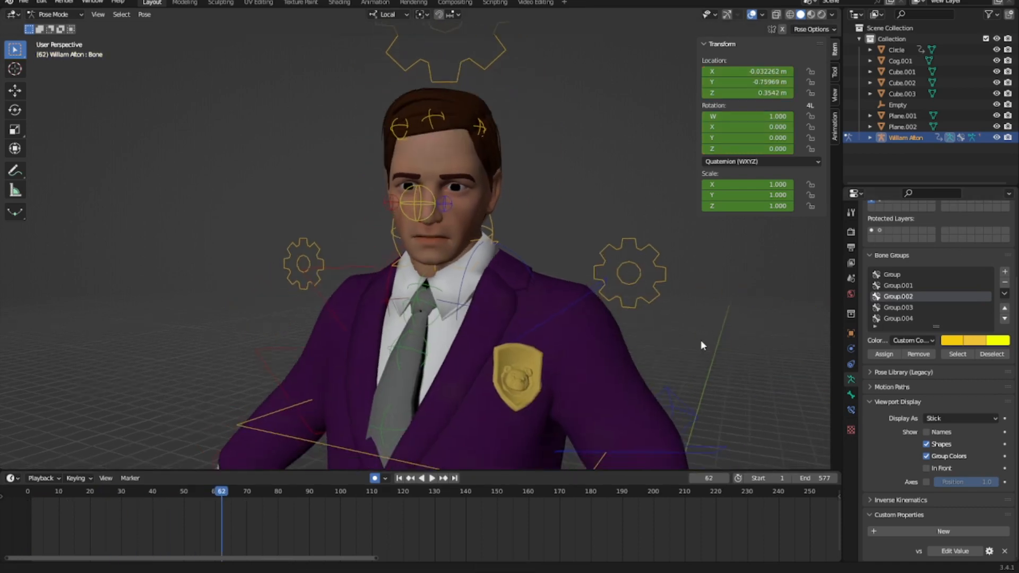
left_click(432, 234)
middle_click_drag(431, 233, 524, 249)
middle_click_drag(482, 301, 414, 334)
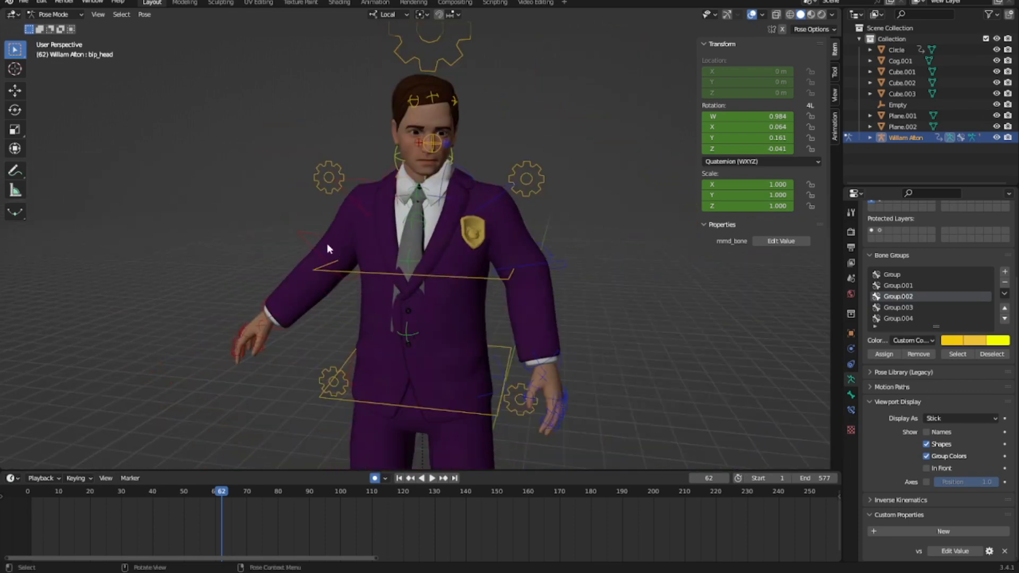
left_click_drag(140, 492, 28, 499)
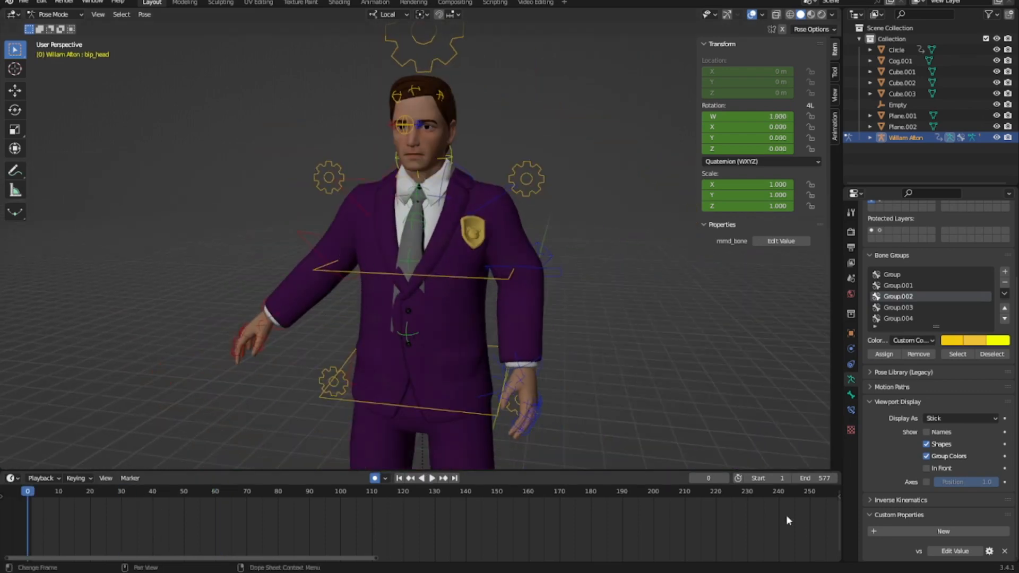
Try moving the kneeIK_L bone freely at frame 0 and undo the move
scroll(516, 347, "down", 2)
middle_click_drag(510, 389, 445, 292, "shift")
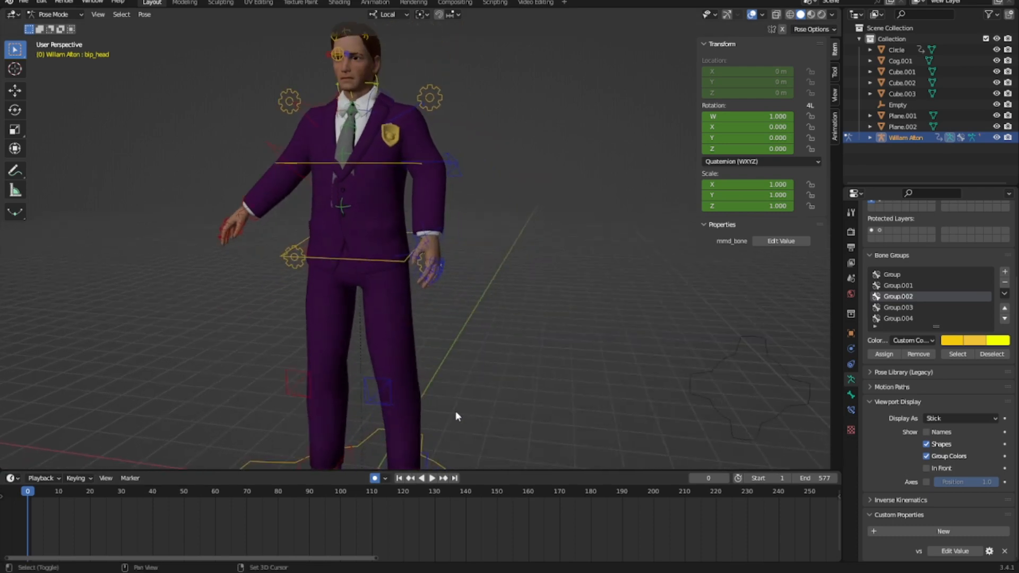
middle_click_drag(408, 383, 410, 337, "shift")
left_click(411, 352)
key("g")
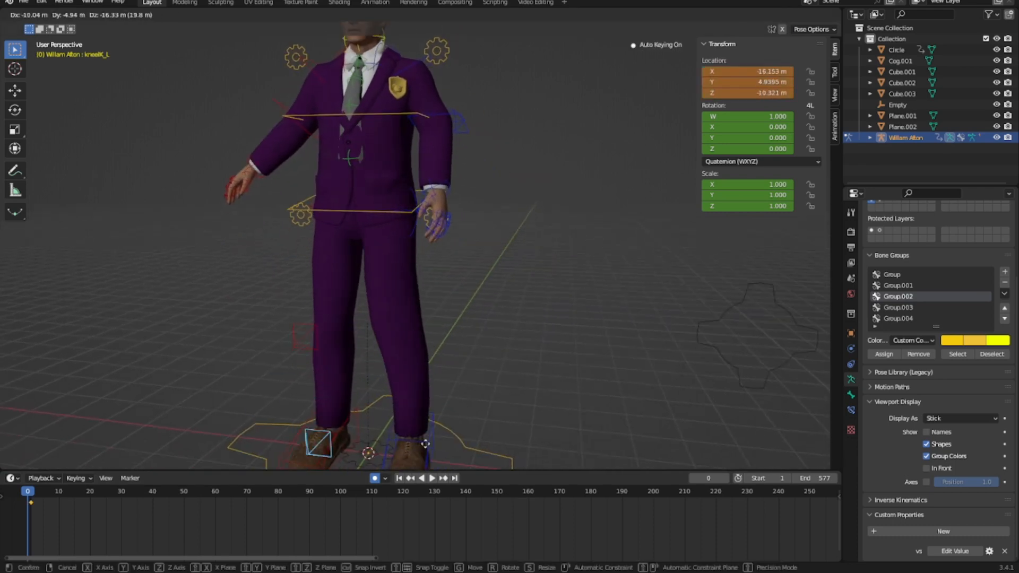
left_click(530, 355)
key("ctrl+z")
Play back the combined head, arm and eye animation from frame 0 to frame 88
middle_click_drag(471, 306, 520, 467, "shift")
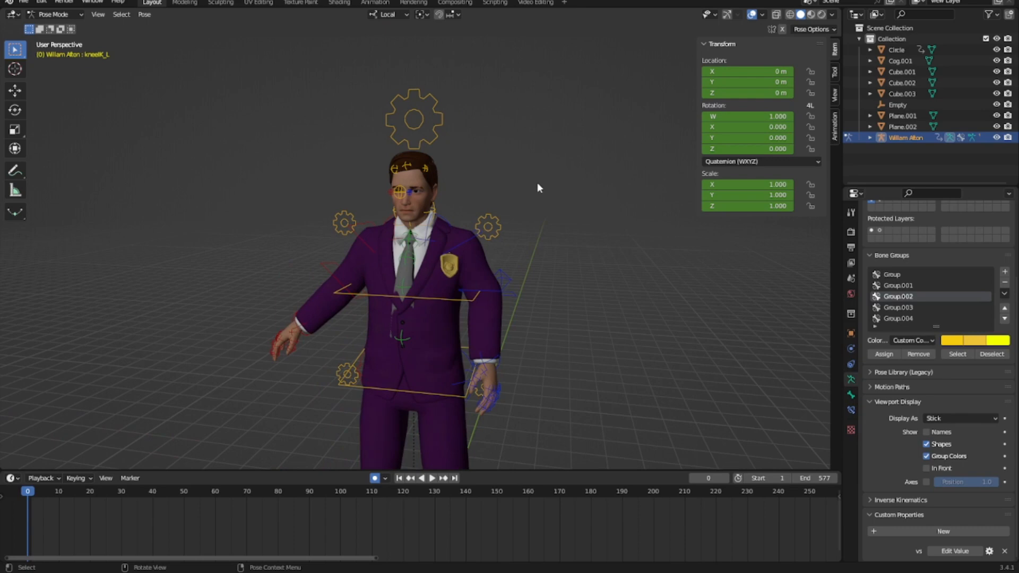
scroll(583, 159, "up", 1)
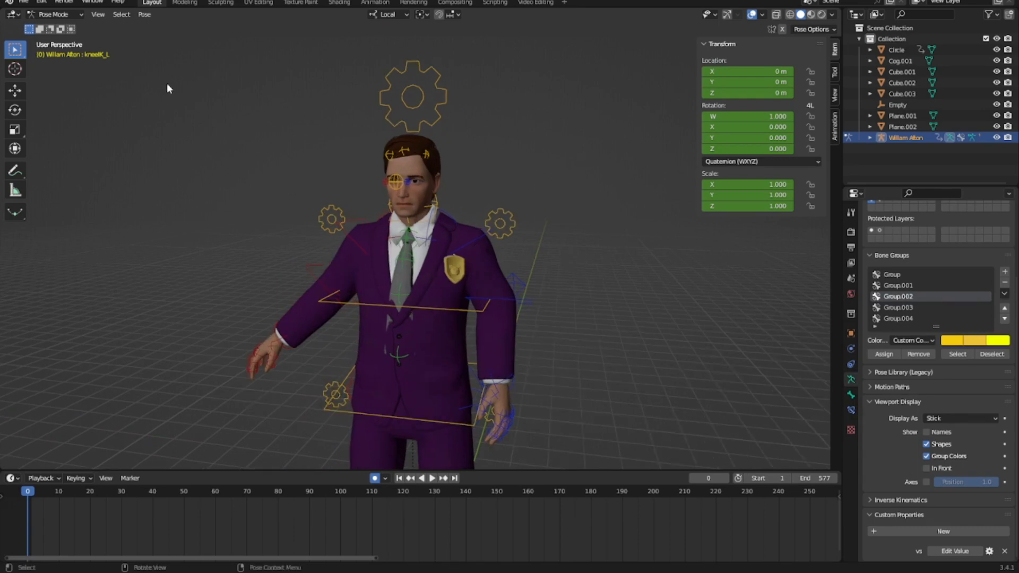
key("space")
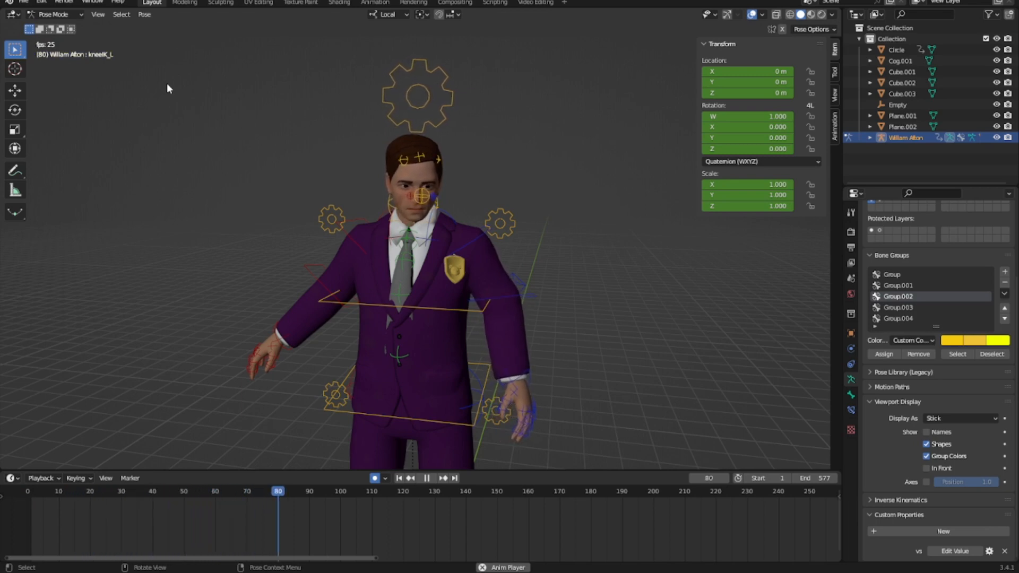
key("space")
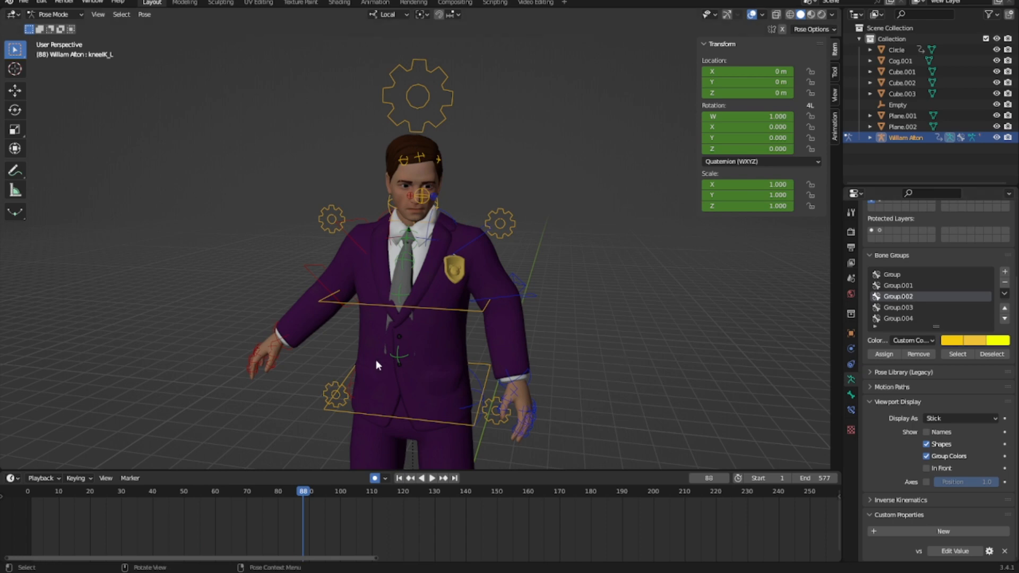
Set the render output folder to Videos and the output file format to FFmpeg Video
left_click(850, 232)
left_click(851, 248)
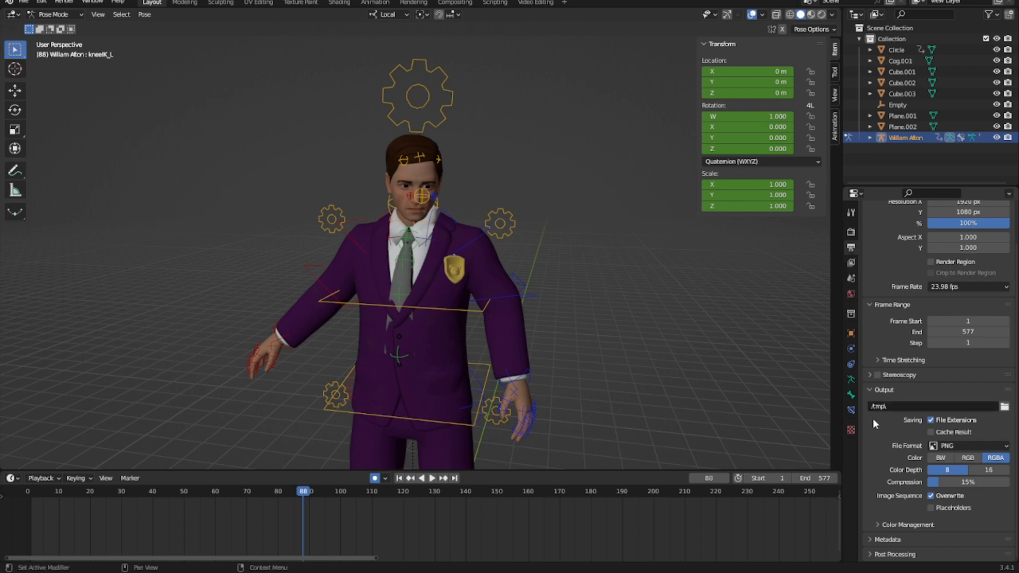
left_click(1005, 406)
left_click(269, 271)
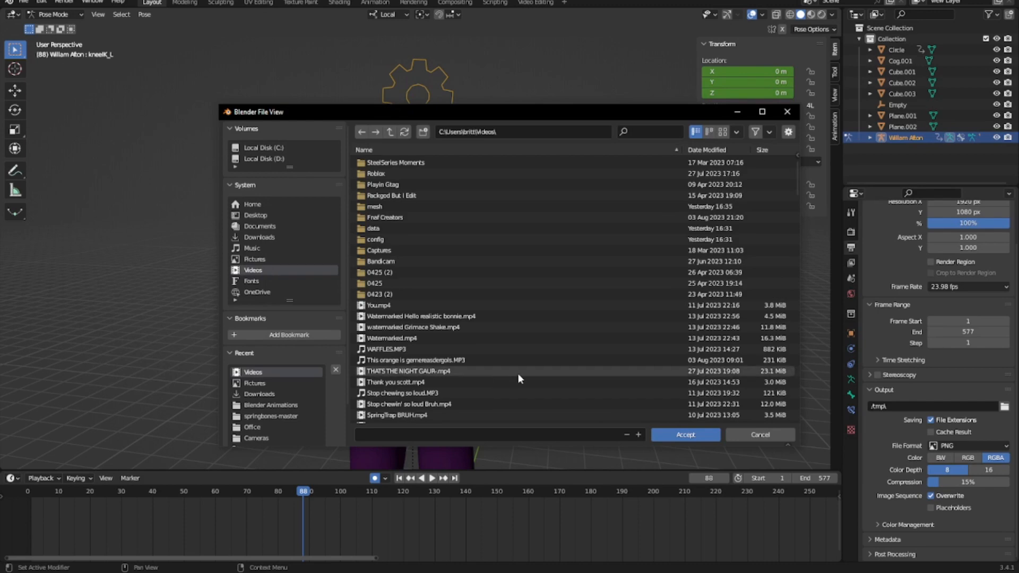
left_click(684, 434)
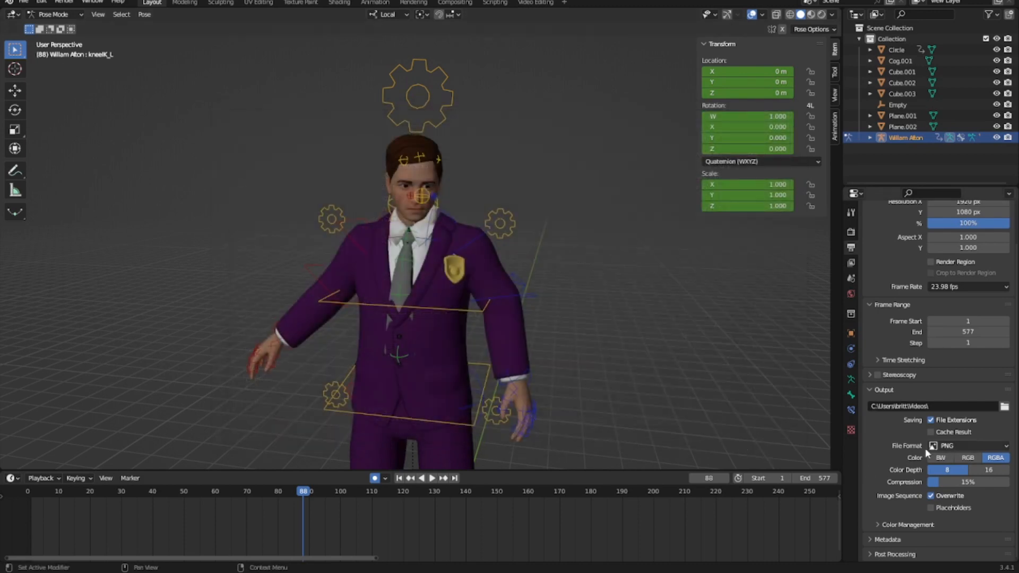
left_click(947, 447)
left_click(973, 502)
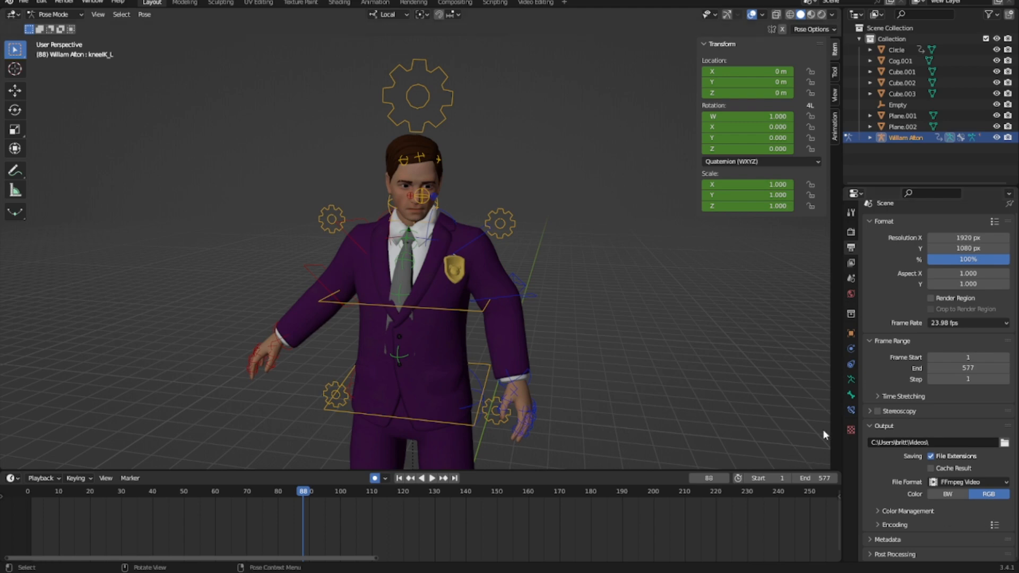
Set the render's Simplify viewport values for Max Child Particles and Volume Resolution to 0.000
left_click(851, 232)
scroll(985, 495, "down", 1)
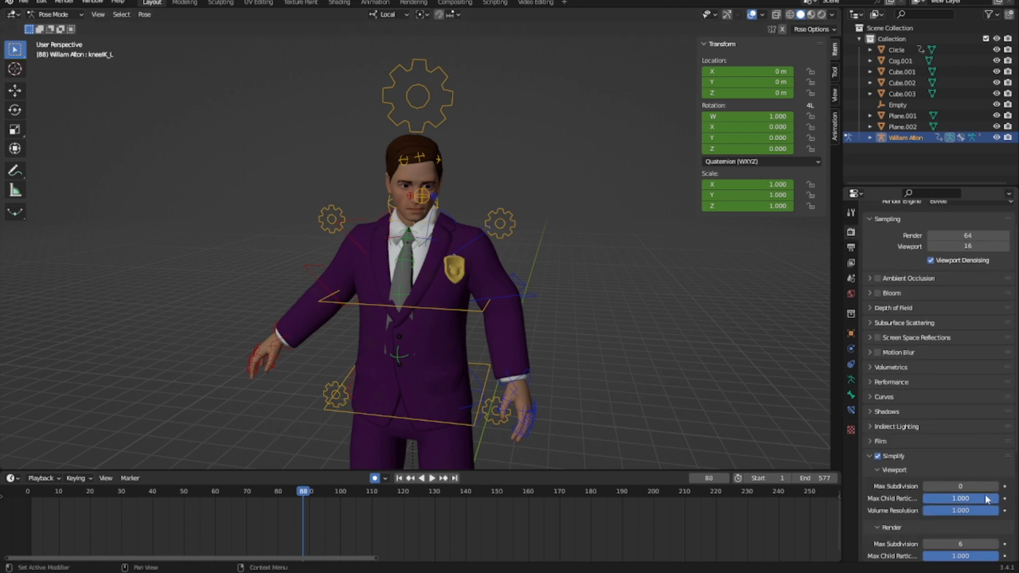
scroll(956, 499, "down", 1)
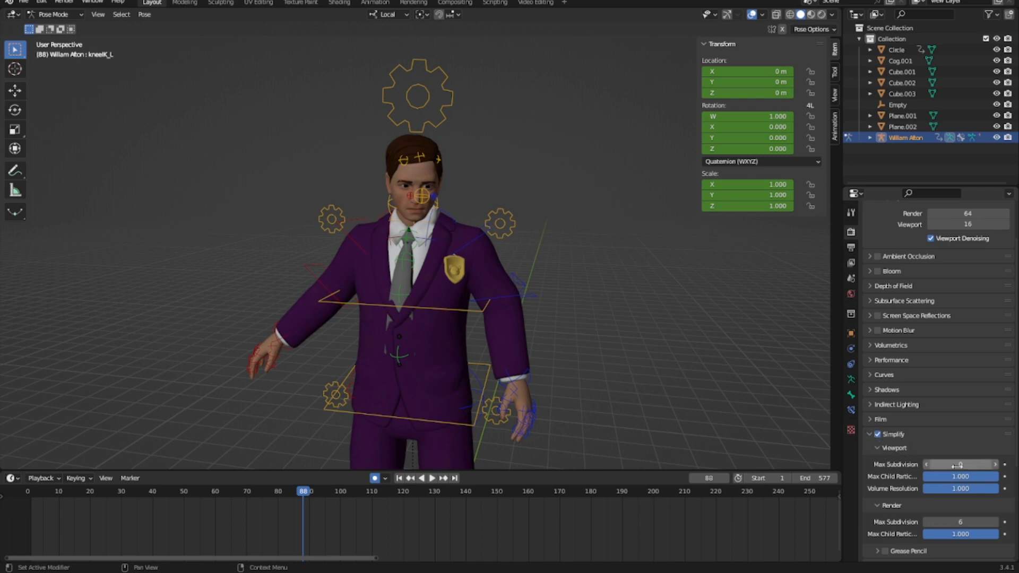
left_click_drag(966, 479, 925, 491)
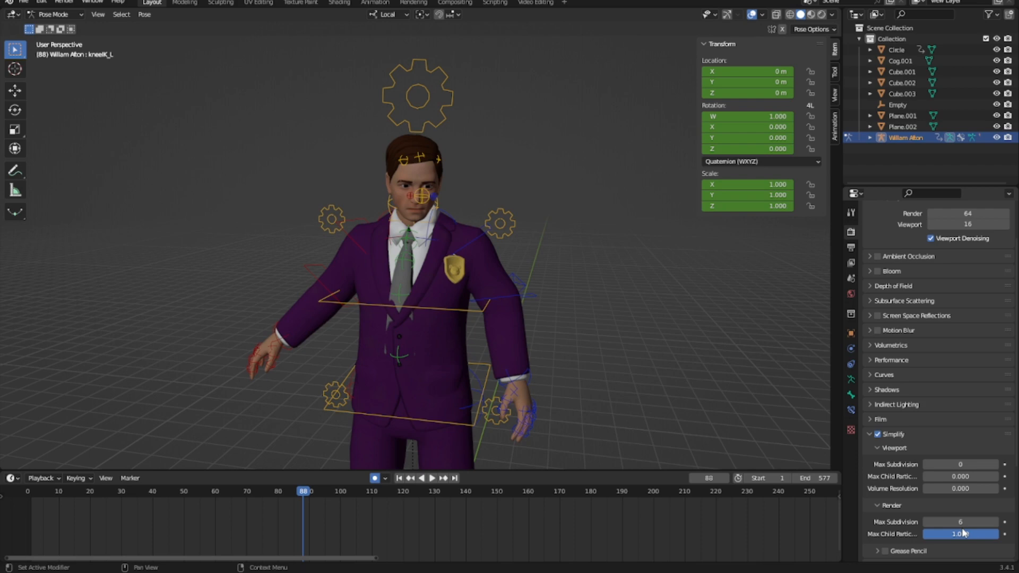
middle_click_drag(701, 348, 682, 324, "shift")
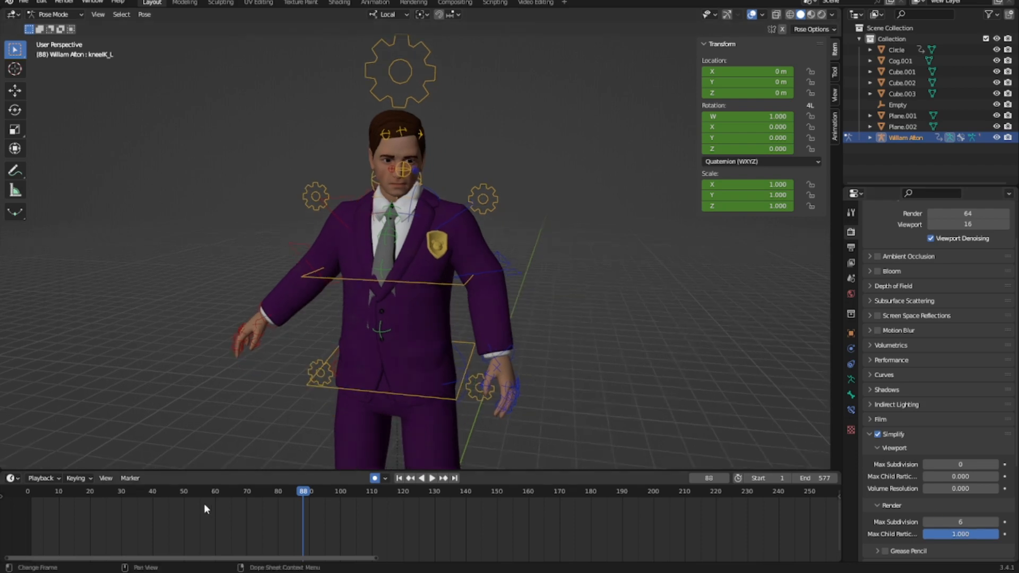
Play back the animation from its start to examine where the character's movement ends, with the output settings open
left_click_drag(204, 502, 4, 515)
key("space")
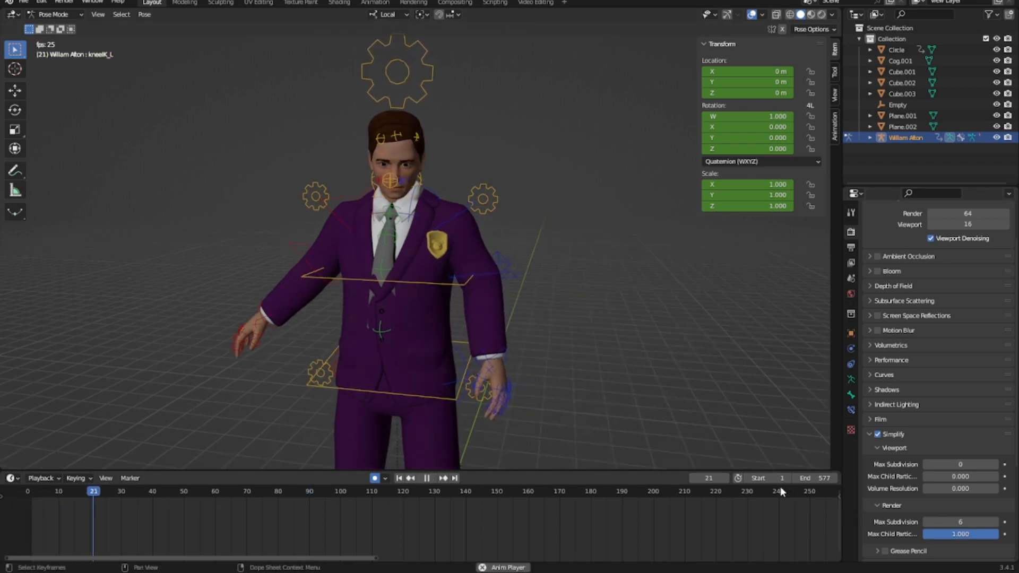
left_click(851, 247)
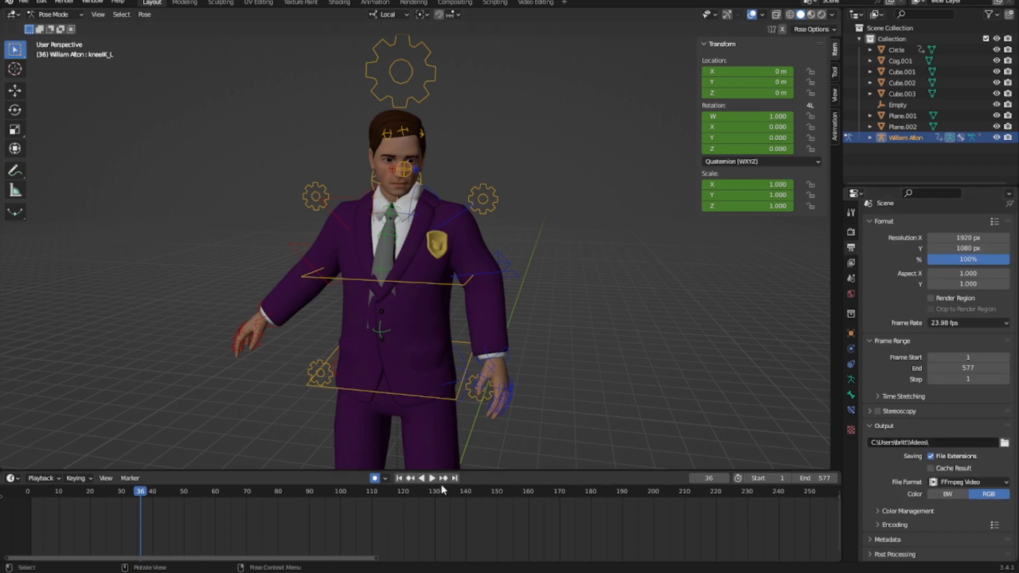
key("space")
key("space")
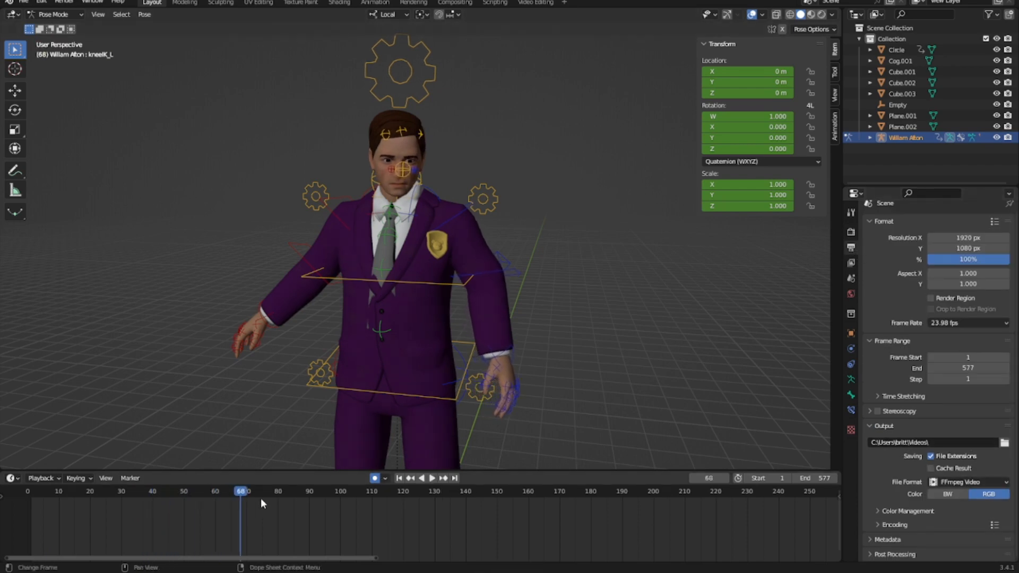
Move the playhead to frame 70 and set the scene's end frame to 70
left_click(247, 494)
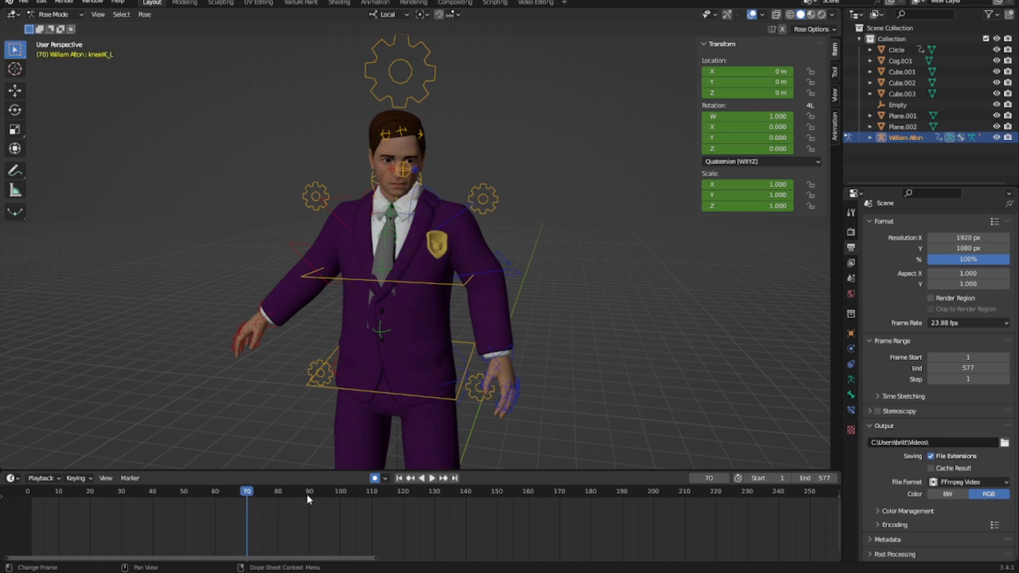
left_click(817, 478)
type("70")
key("Return")
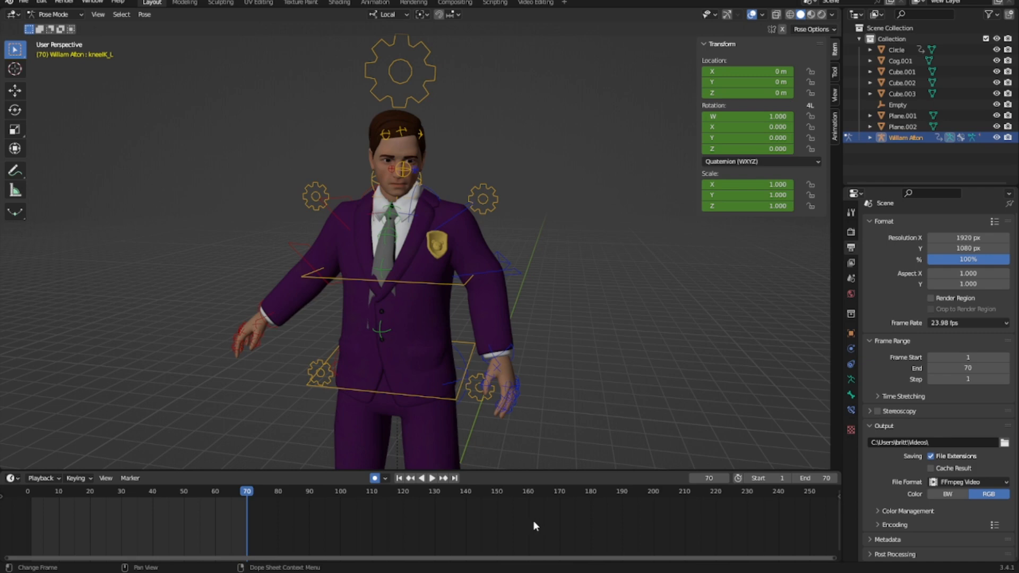
Play back the shortened animation from frame 0 and render the full animation
left_click_drag(241, 489, 5, 519)
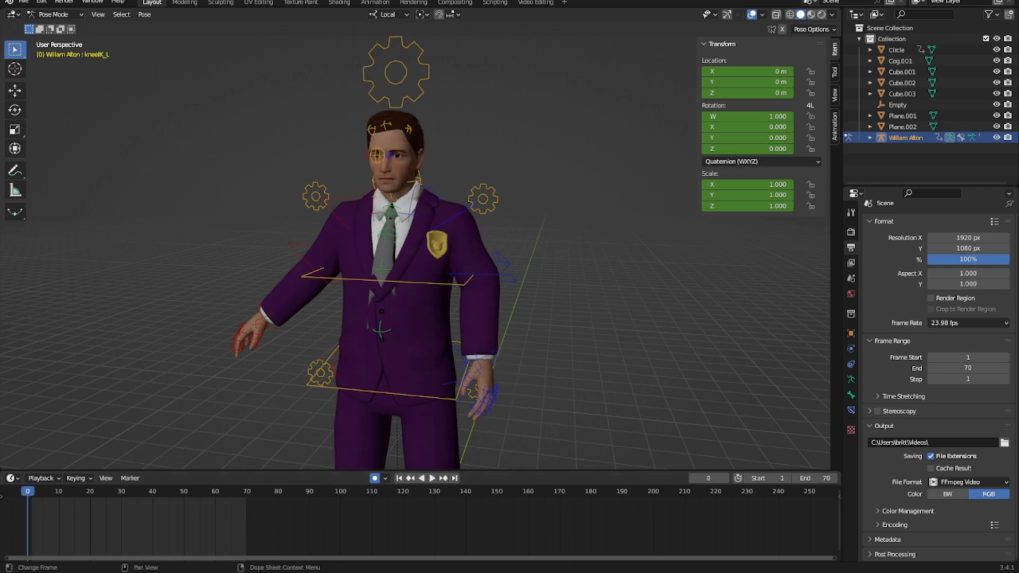
key("space")
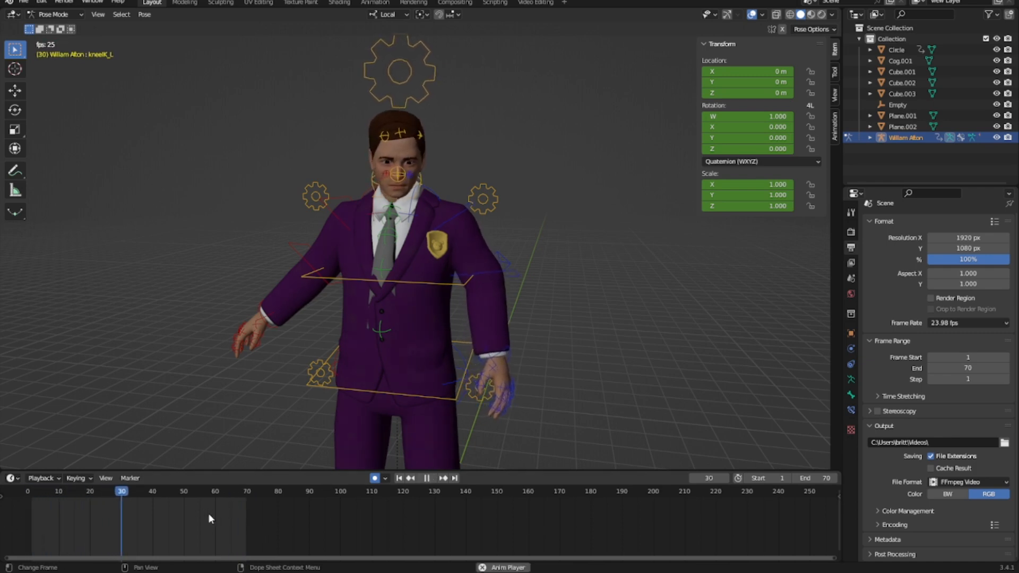
left_click_drag(233, 509, 50, 498)
left_click(63, 1)
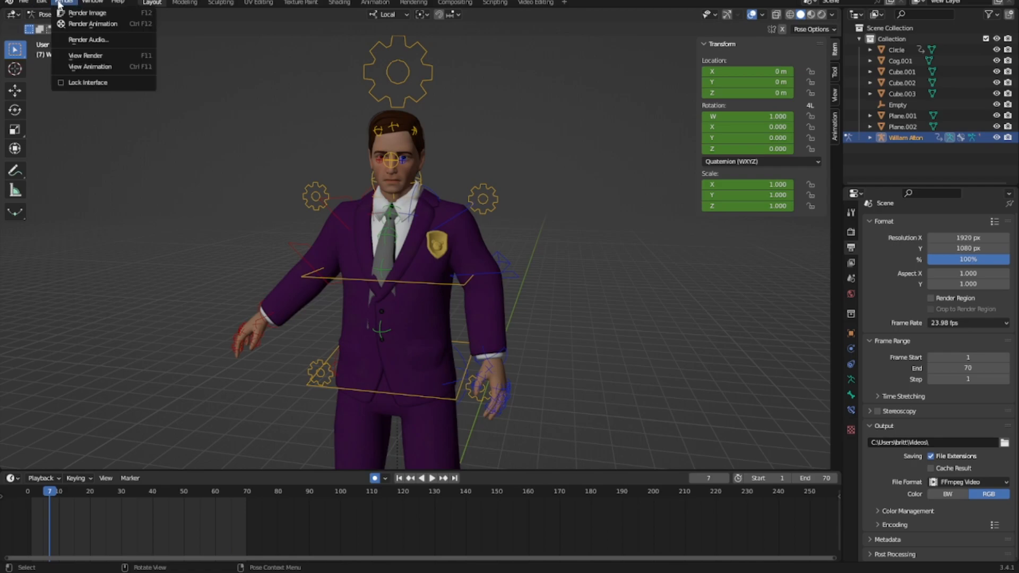
left_click(81, 25)
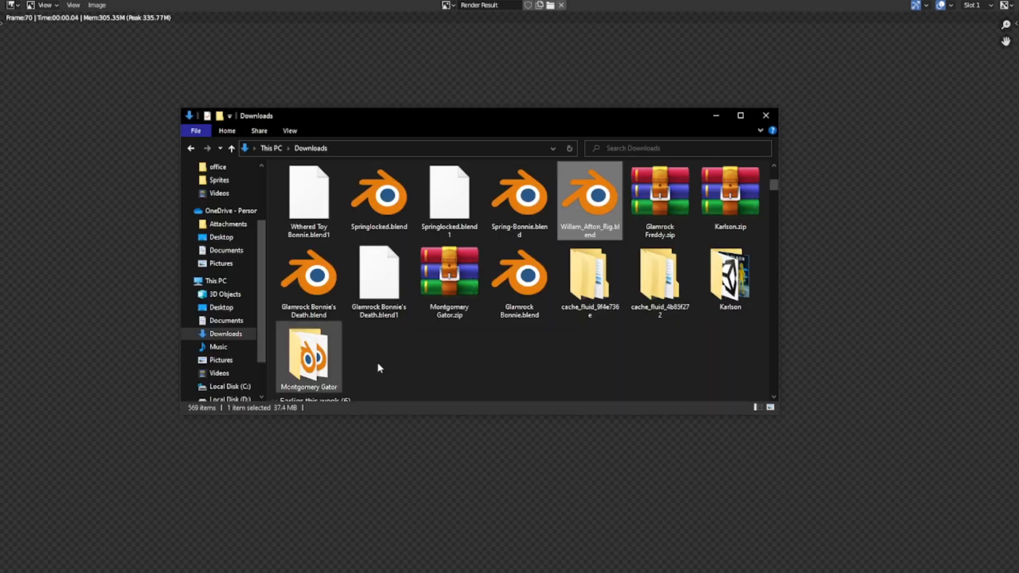
Switch to File Explorer and look through the Videos output folder for rendered animation files
left_click(224, 373)
scroll(551, 315, "down", 3)
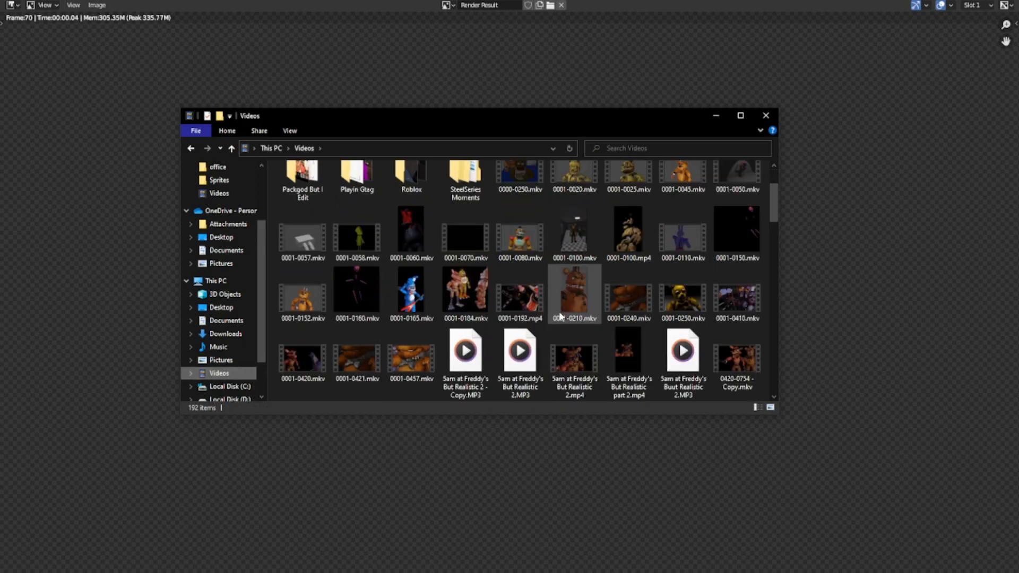
scroll(553, 313, "up", 3)
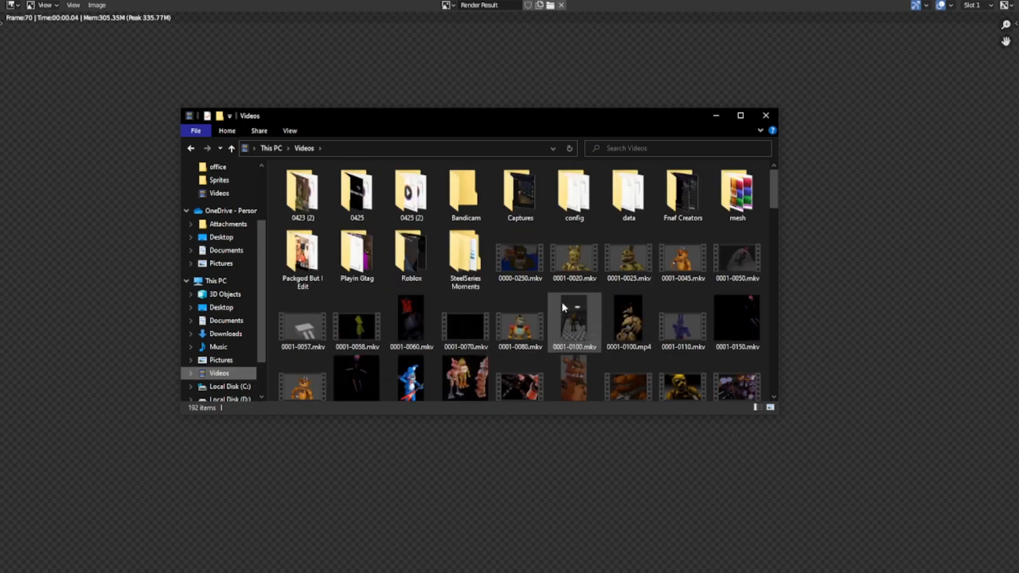
scroll(562, 301, "down", 3)
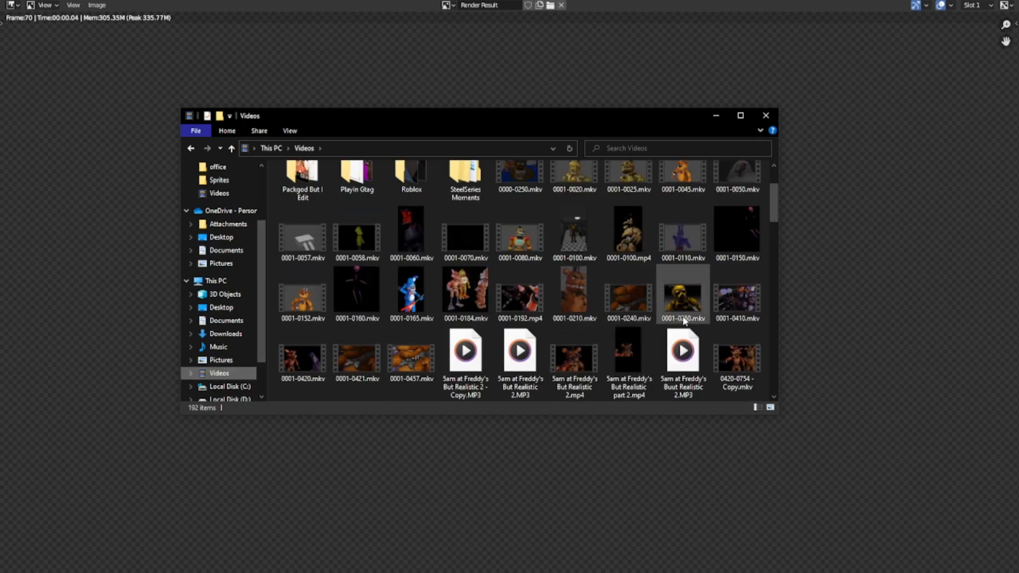
scroll(438, 304, "down", 15)
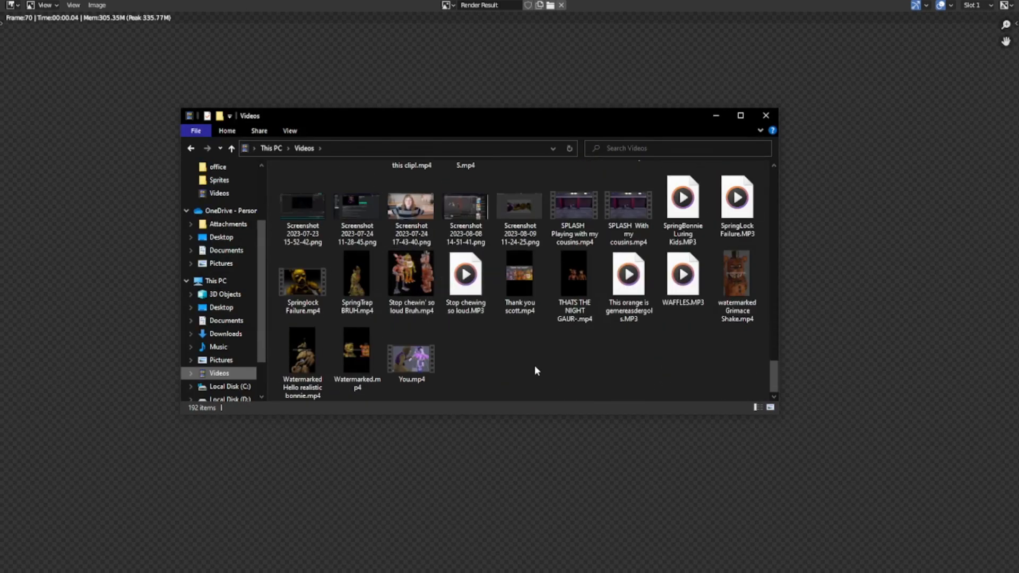
scroll(534, 365, "up", 8)
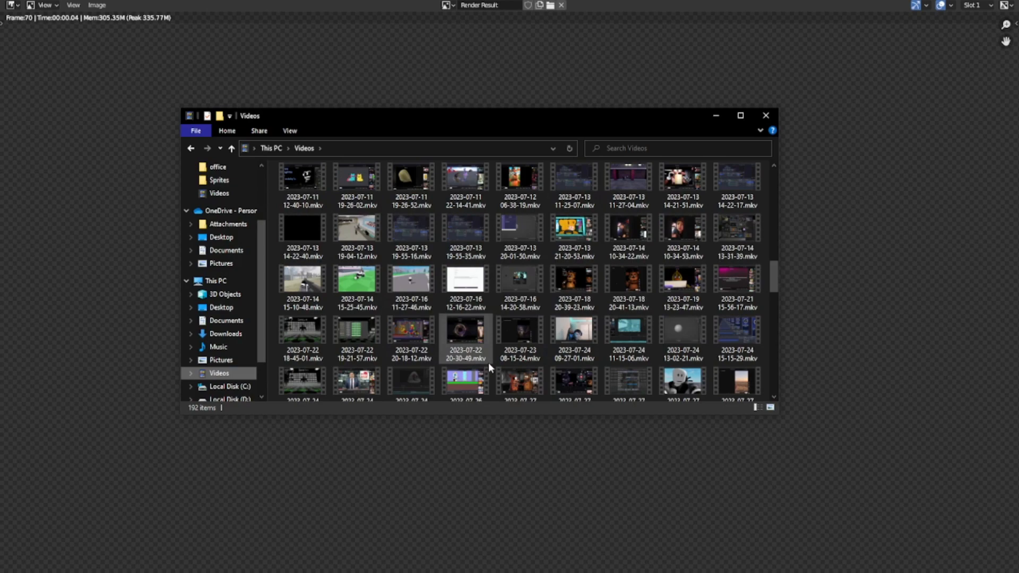
scroll(489, 362, "up", 10)
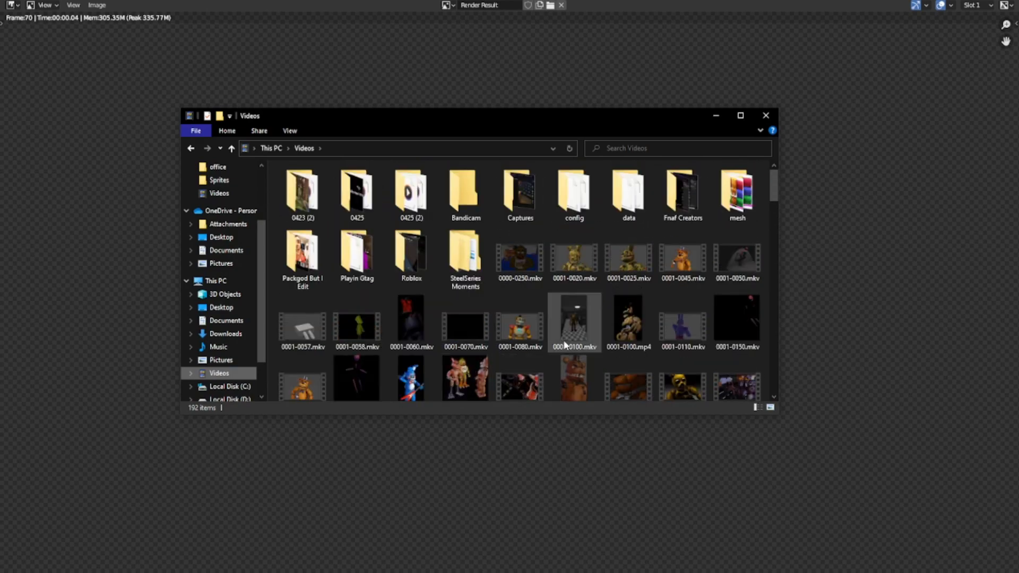
Play the video 0001-0100.mkv from the Videos folder and close the media player
scroll(565, 345, "down", 2)
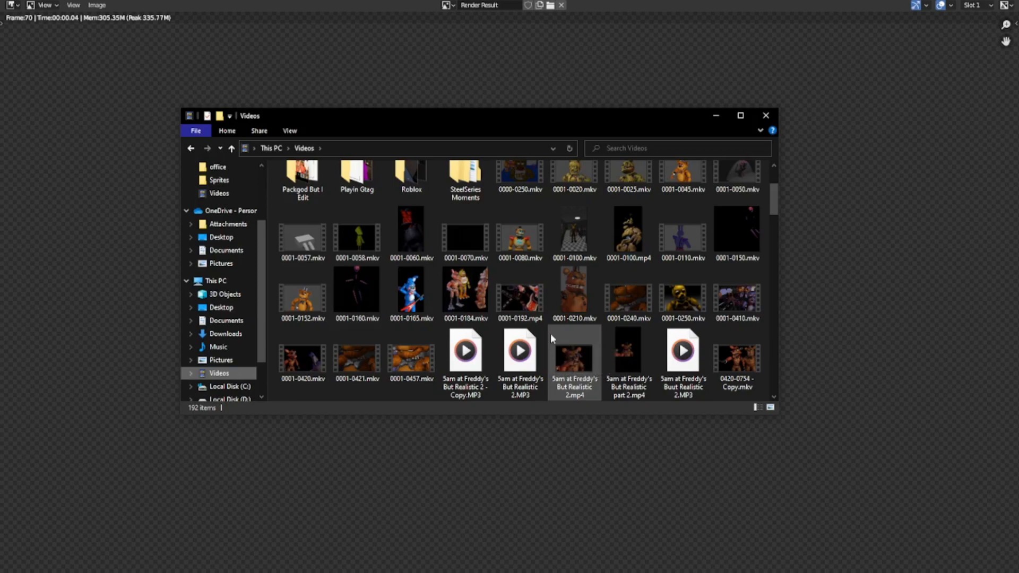
scroll(550, 338, "down", 2)
scroll(551, 338, "down", 4)
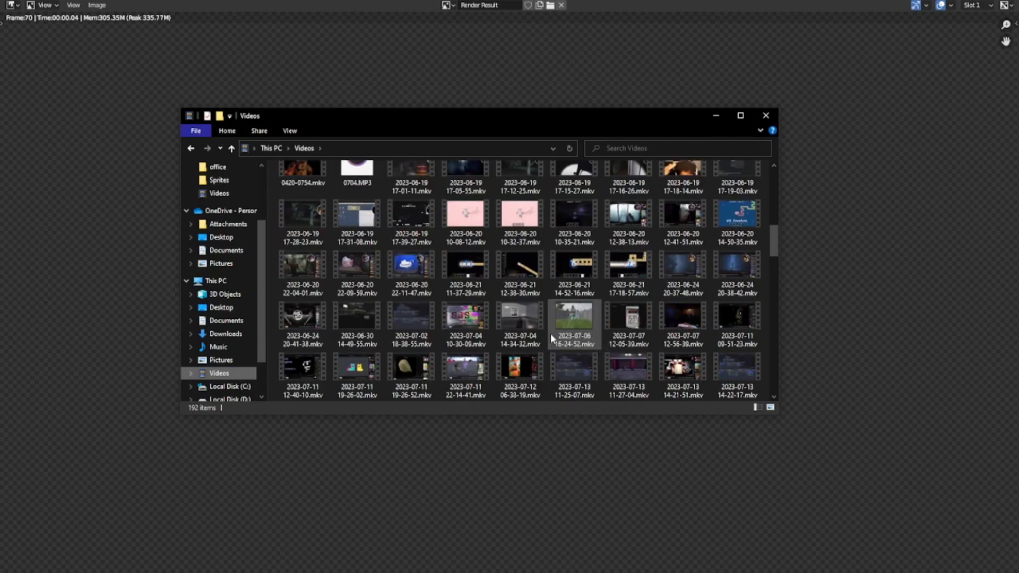
scroll(551, 338, "up", 6)
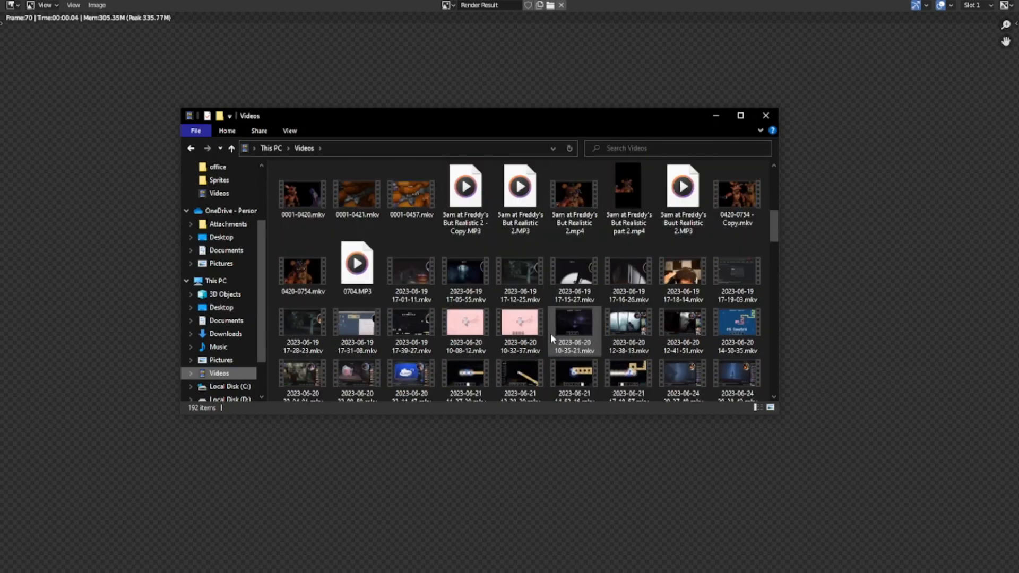
scroll(551, 337, "up", 3)
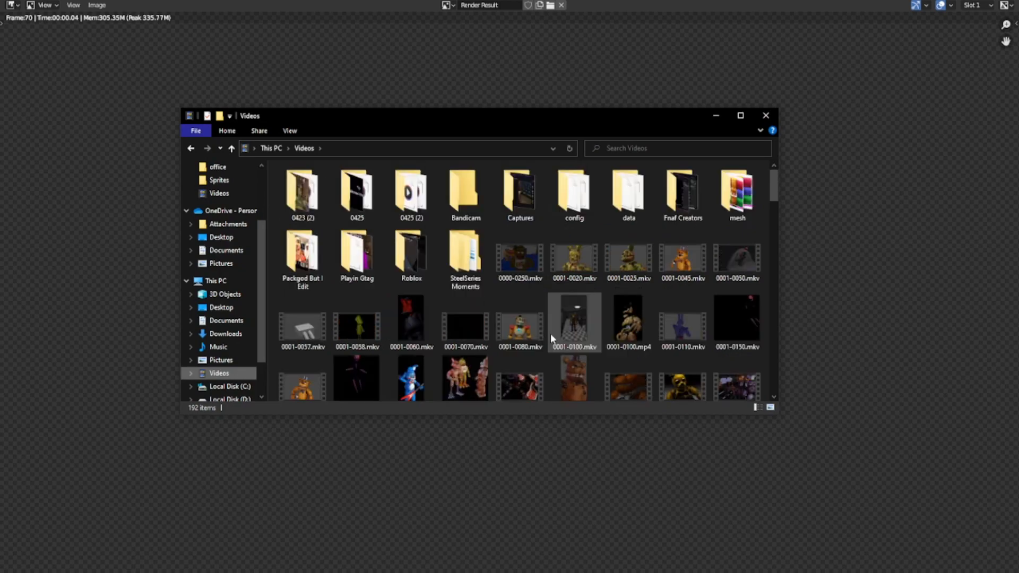
double_click(575, 319)
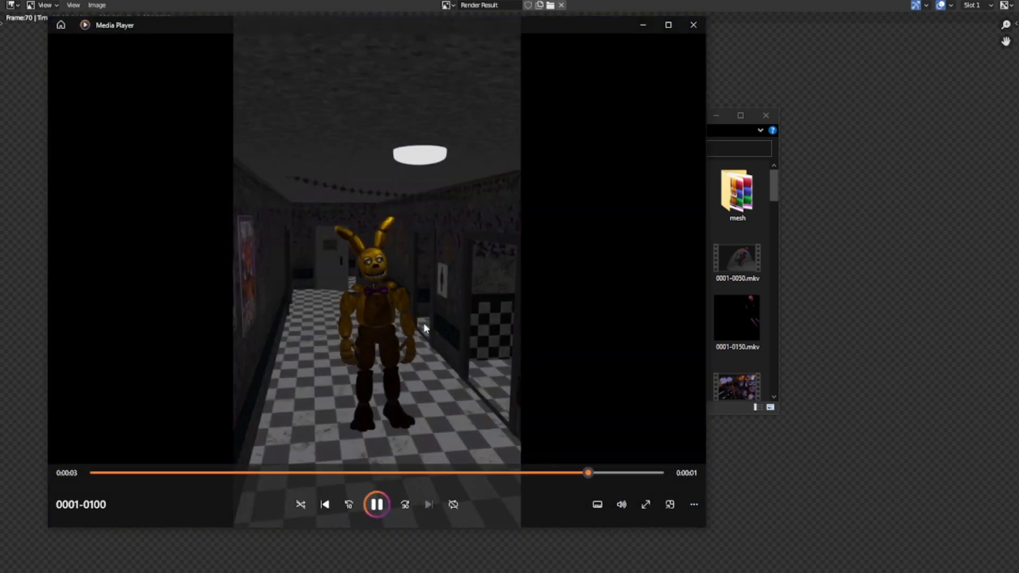
left_click(693, 25)
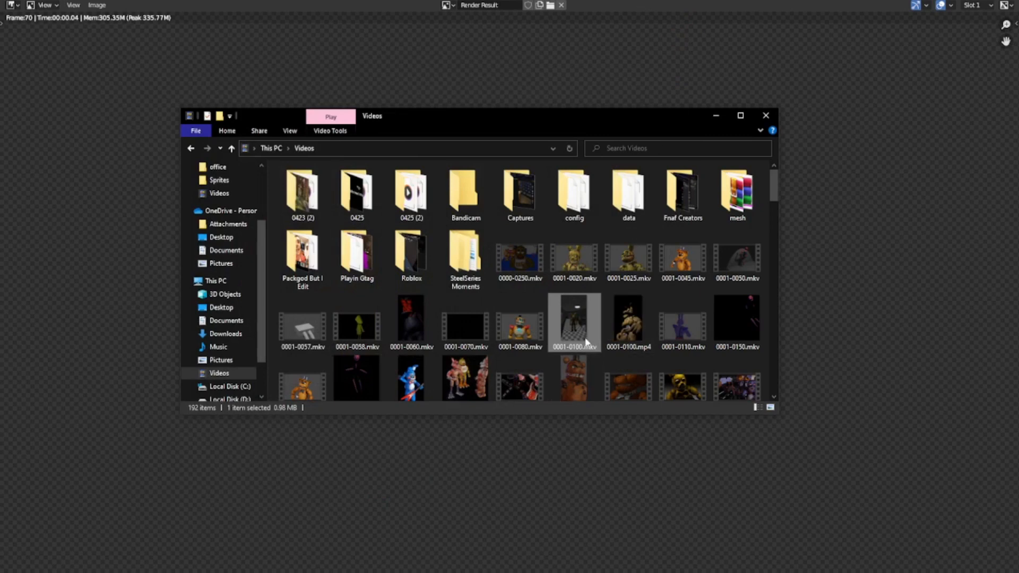